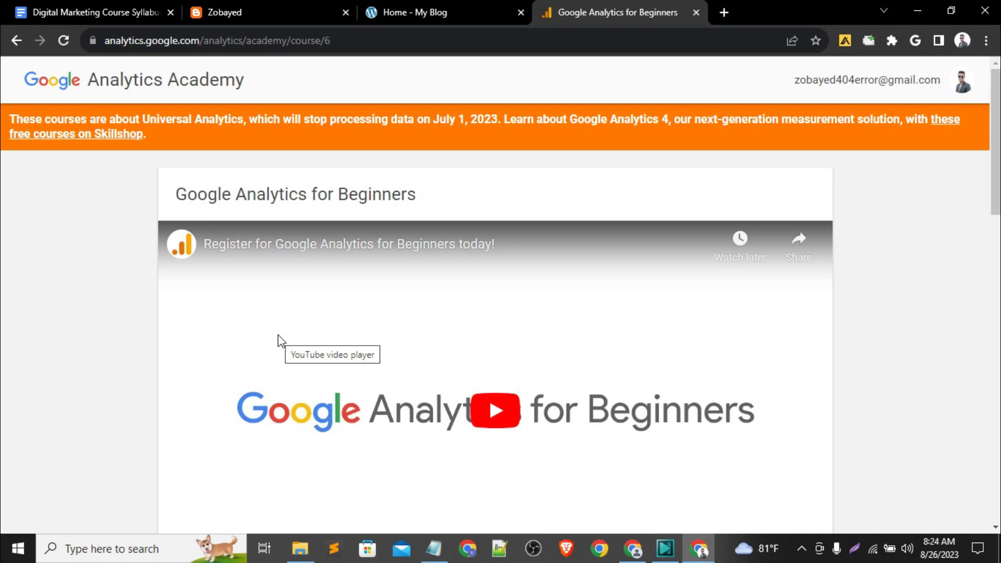
pyautogui.click(128, 86)
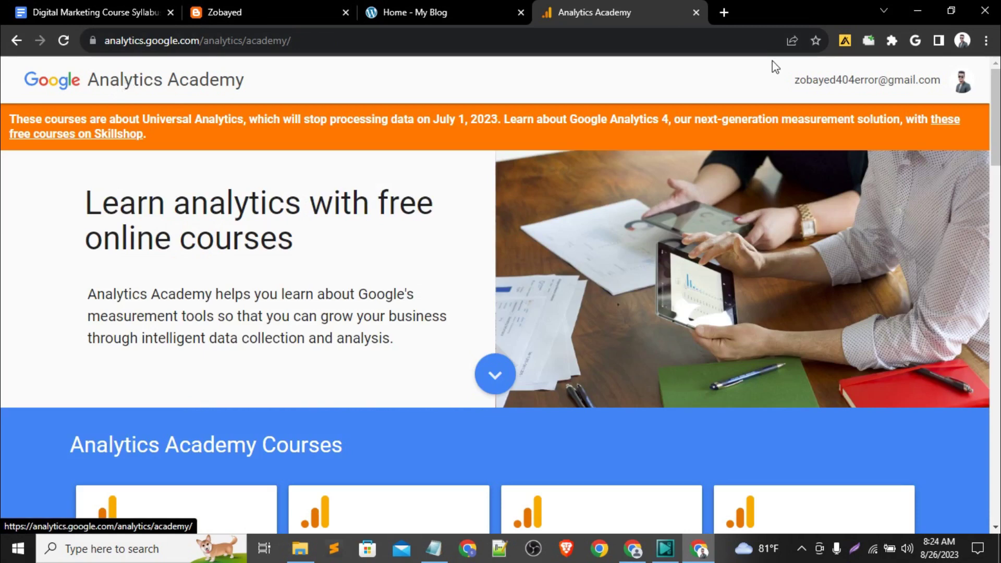
pyautogui.click(958, 91)
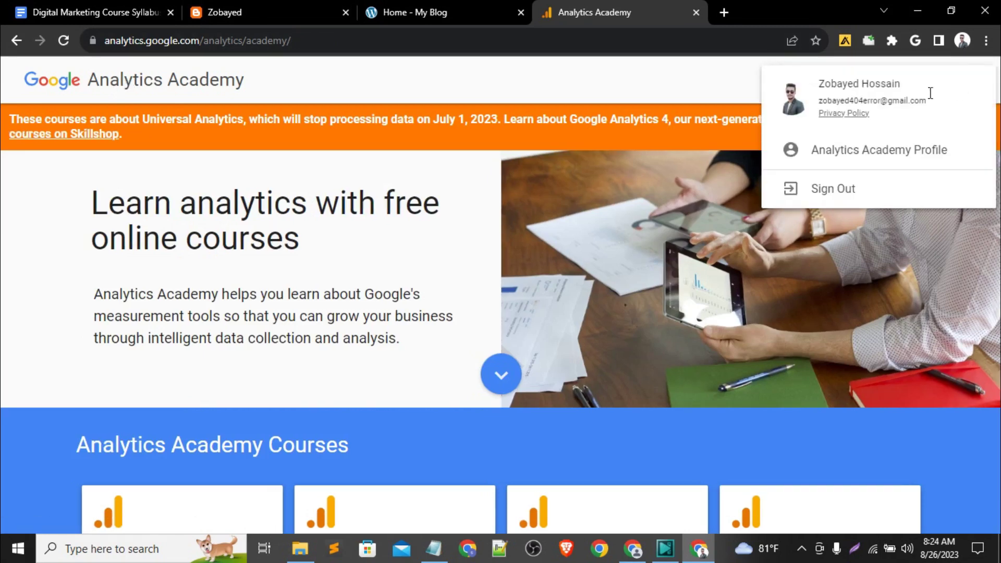
pyautogui.click(873, 158)
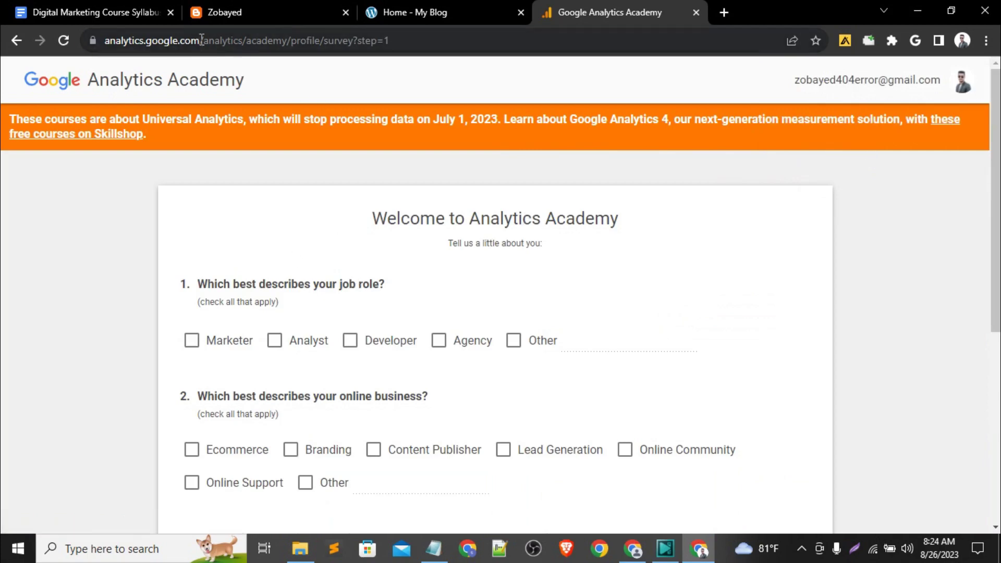
# Go to analytics.google.com and start measuring to begin creating an Analytics account.
pyautogui.moveTo(200, 41); pyautogui.dragTo(710, 48)
pyautogui.press('BackSpace')
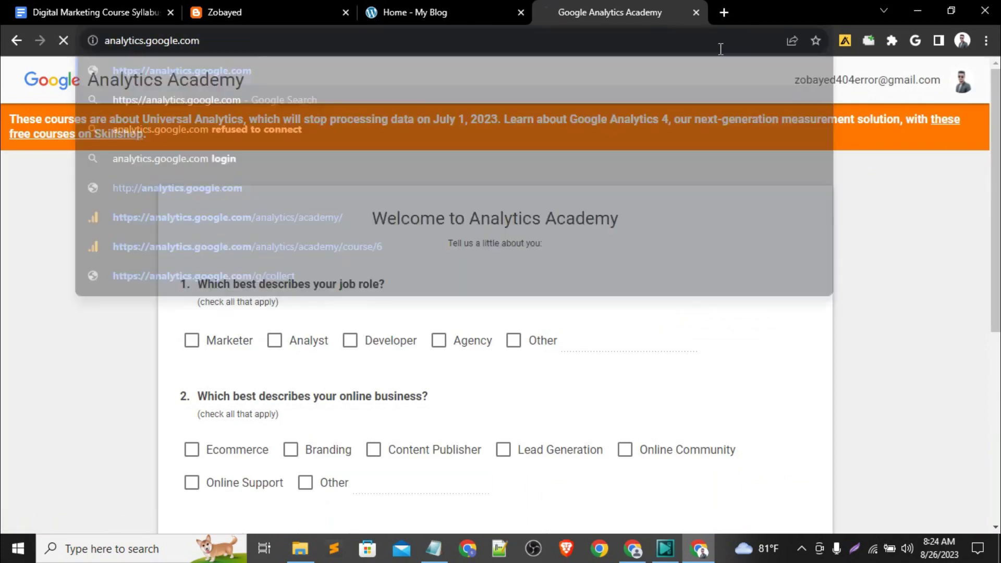
pyautogui.press('Return')
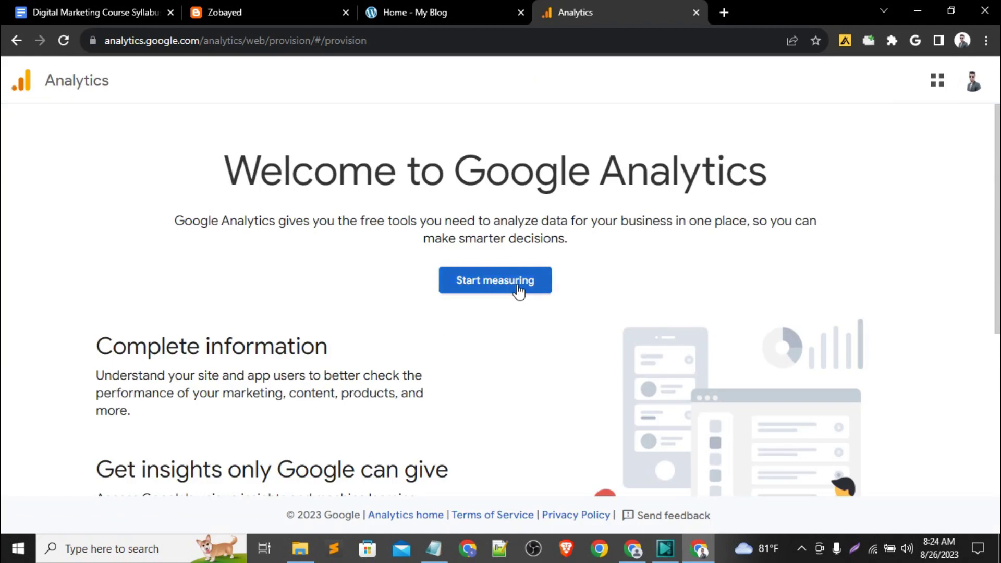
pyautogui.click(517, 291)
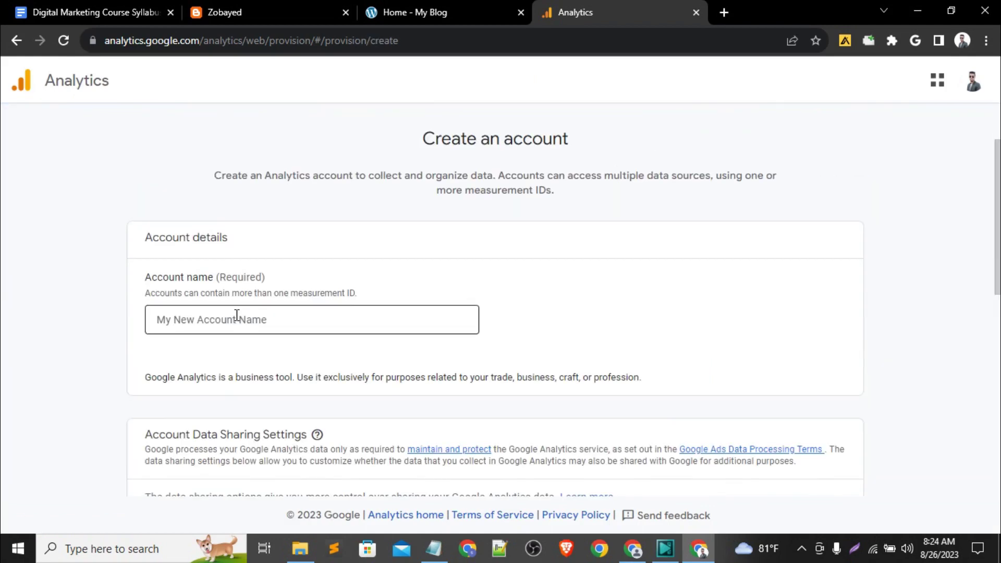
# Enter the owner's full name as the account name and continue to property creation with the default data sharing settings.
pyautogui.click(237, 316)
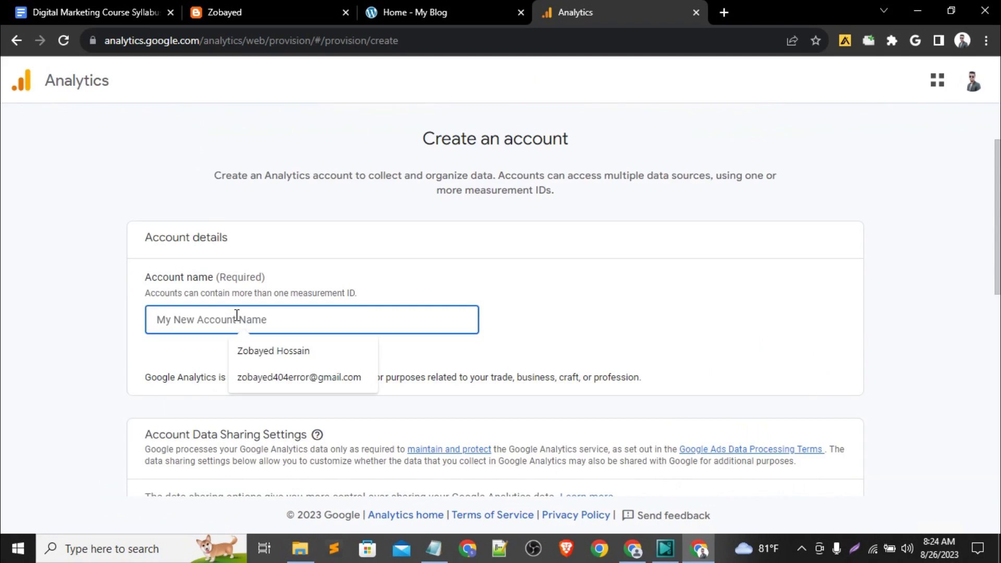
pyautogui.click(249, 354)
pyautogui.scroll(-4, 186, 376)
pyautogui.scroll(-5, 186, 375)
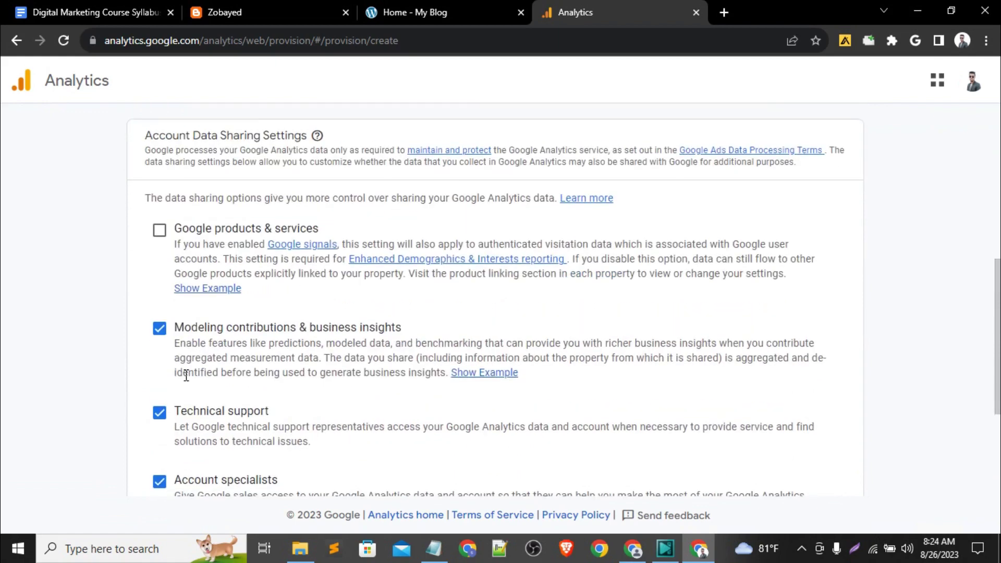
pyautogui.click(159, 455)
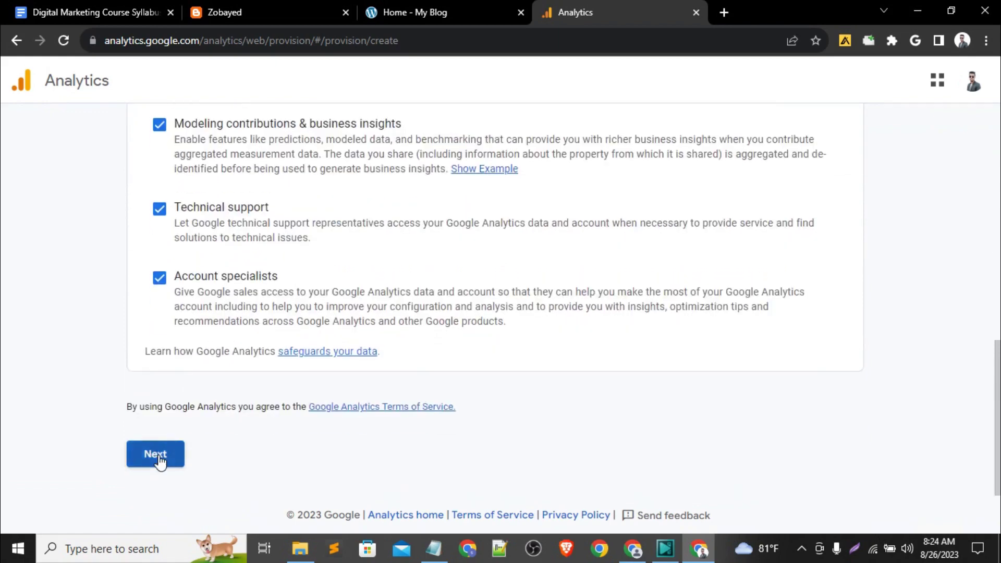
# Go back to the account creation stage to review the account name, and return to property creation.
pyautogui.scroll(-3, 525, 243)
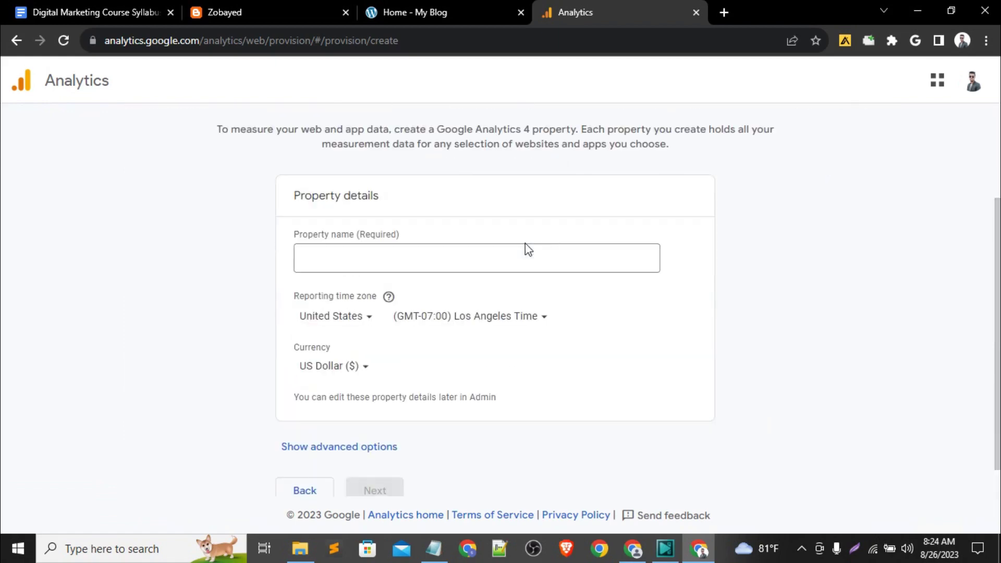
pyautogui.click(383, 259)
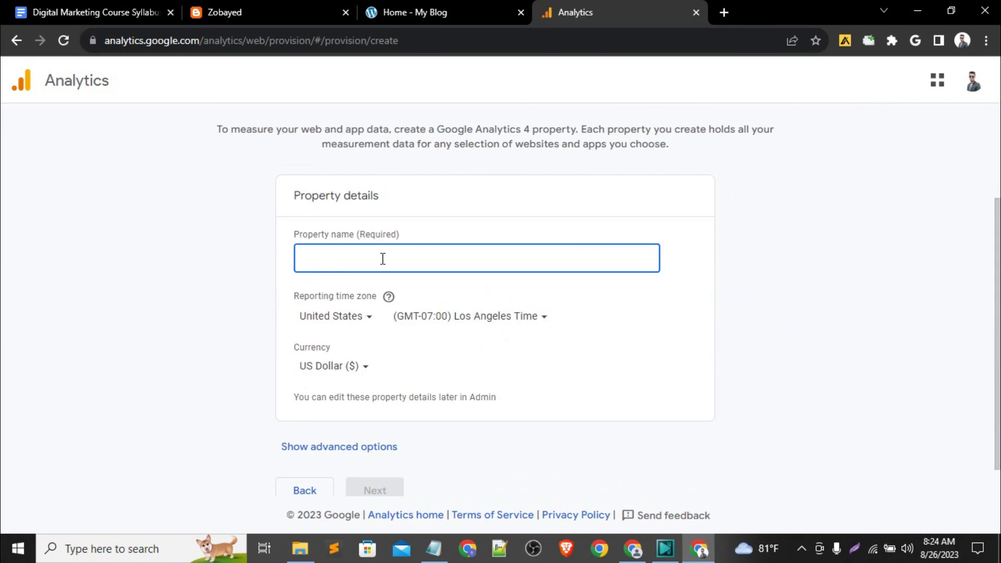
pyautogui.scroll(3, 382, 259)
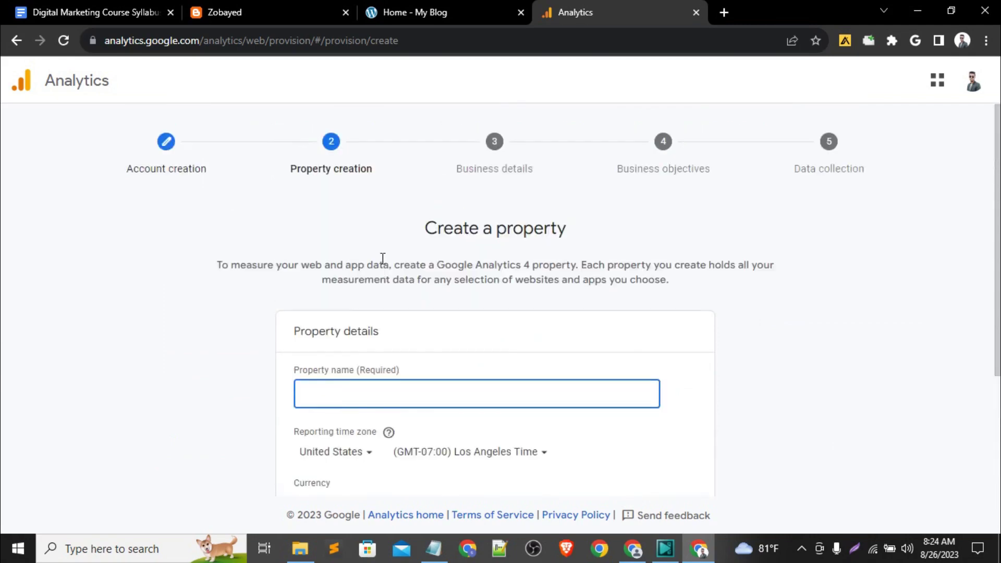
pyautogui.click(190, 179)
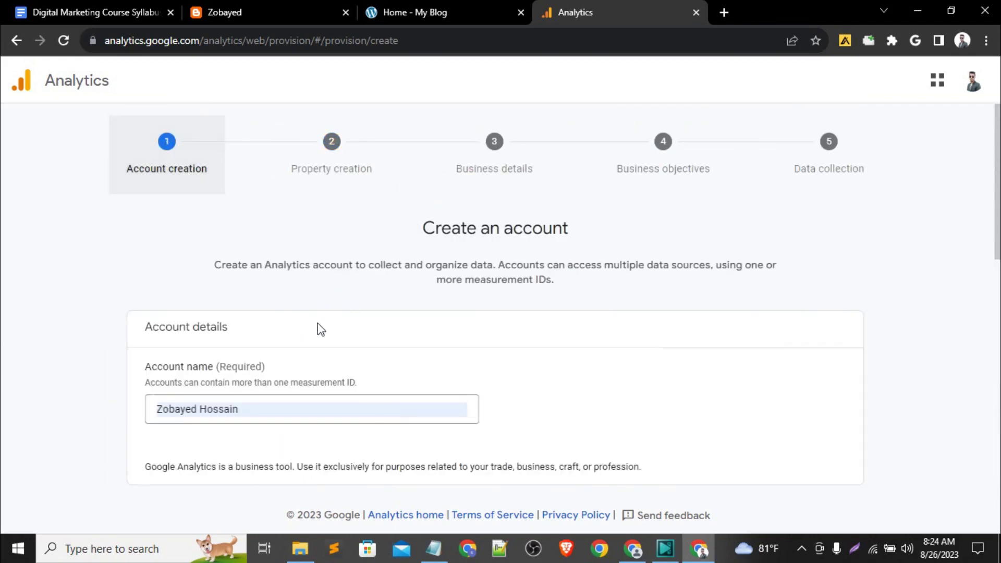
pyautogui.scroll(-1, 300, 367)
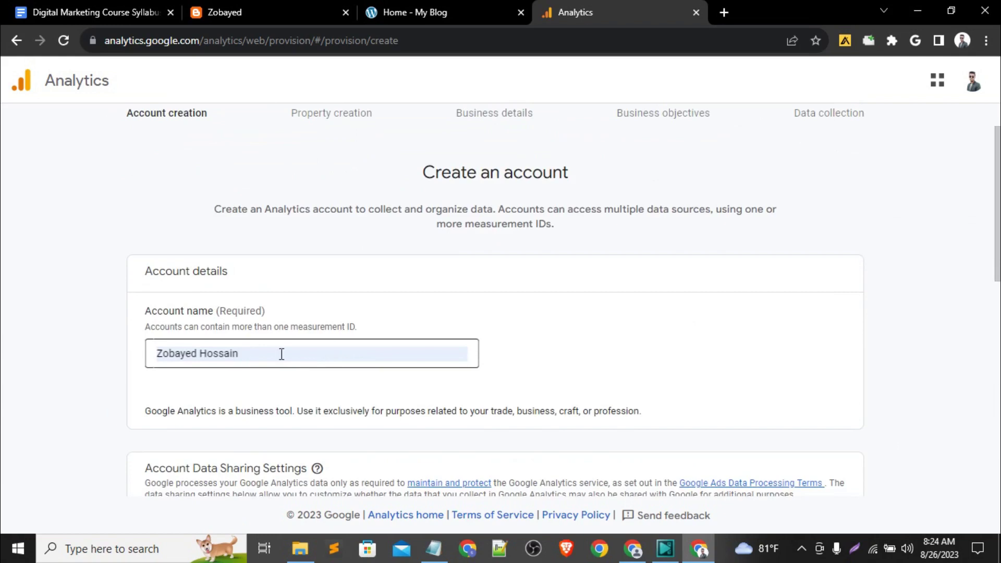
pyautogui.click(281, 354)
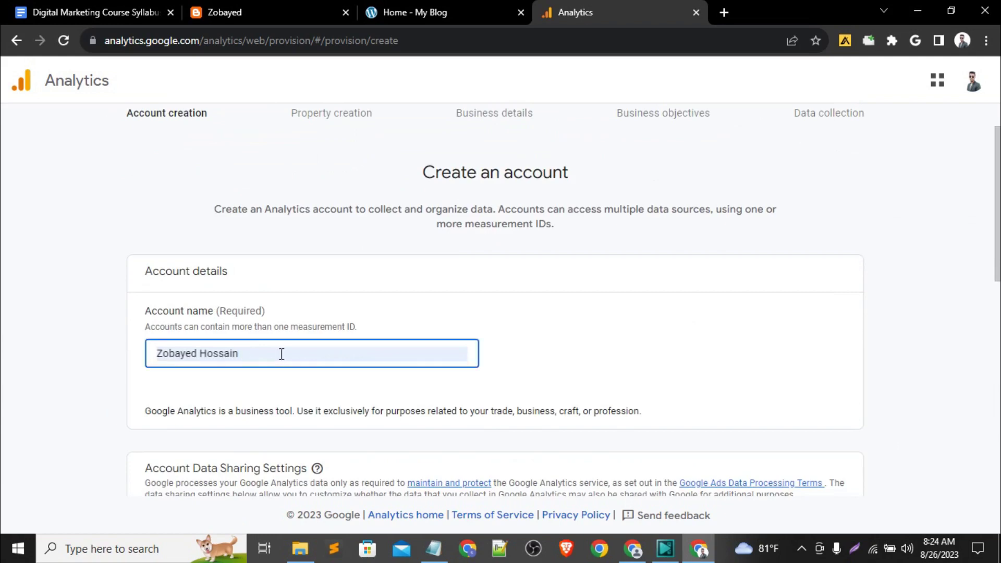
pyautogui.scroll(-10, 281, 354)
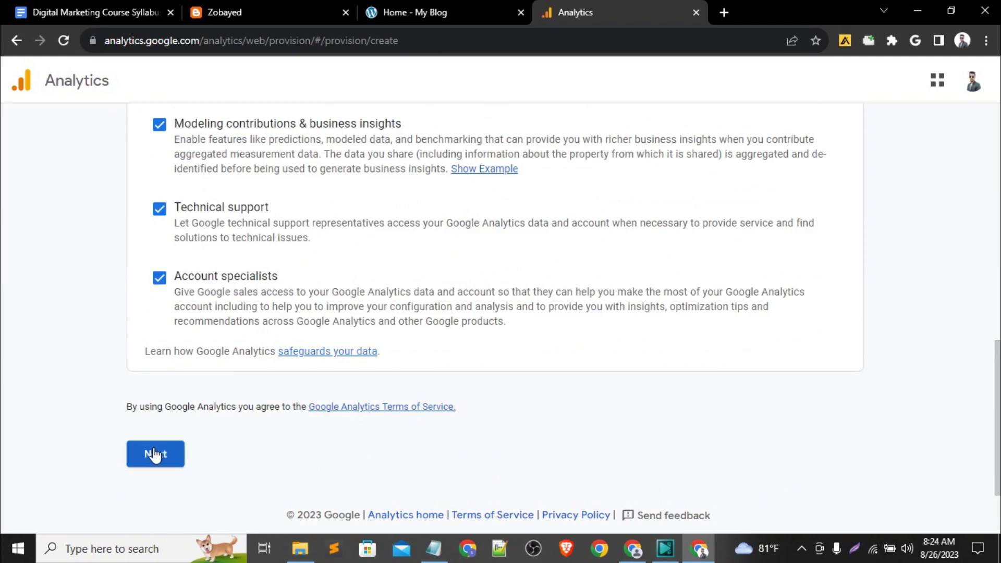
pyautogui.click(154, 454)
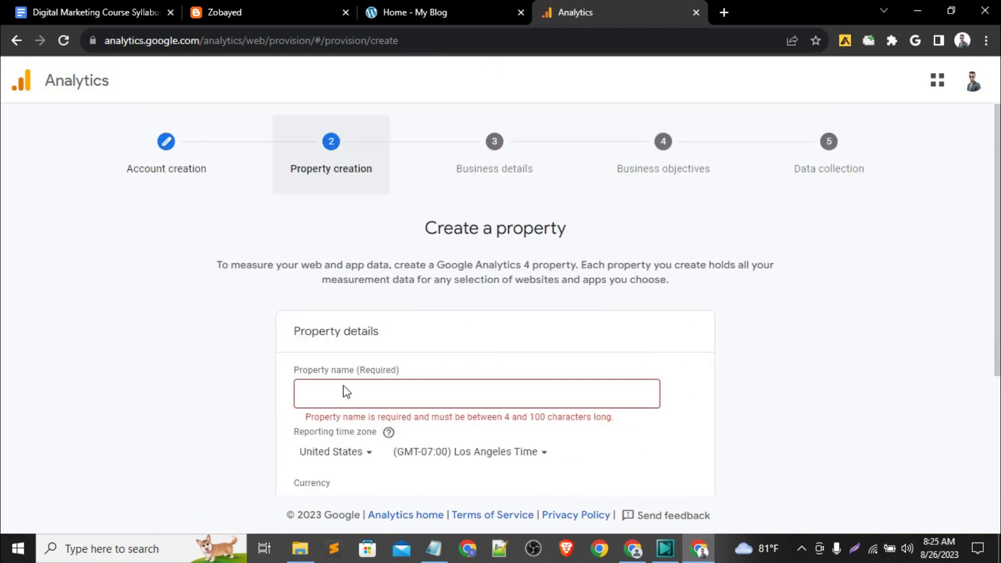
# Name the property with the subdomain copied from the My Blog site's web address.
pyautogui.scroll(-1, 344, 391)
pyautogui.click(417, 336)
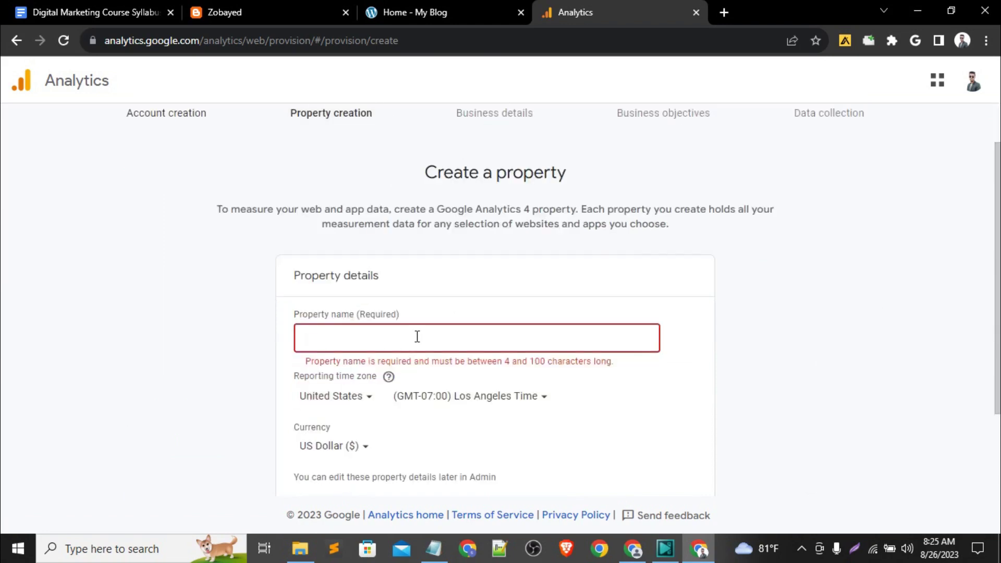
pyautogui.click(381, 12)
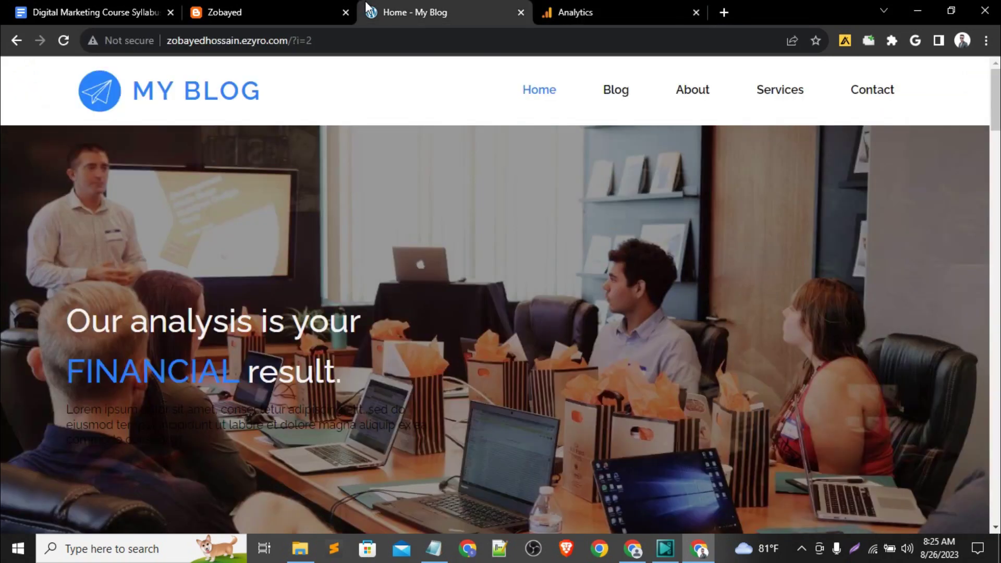
pyautogui.doubleClick(218, 45)
pyautogui.hotkey('ctrl', 'c')
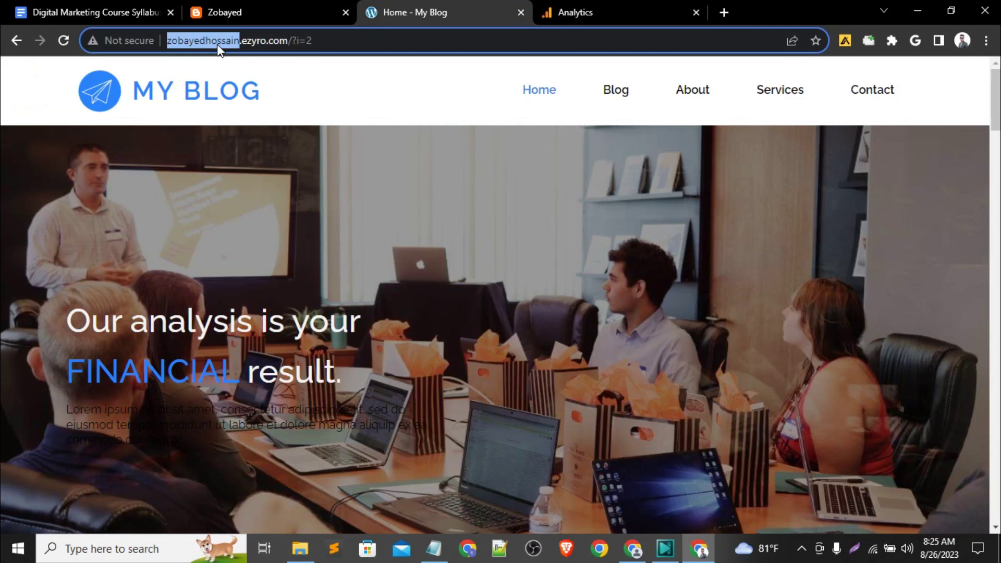
pyautogui.click(556, 2)
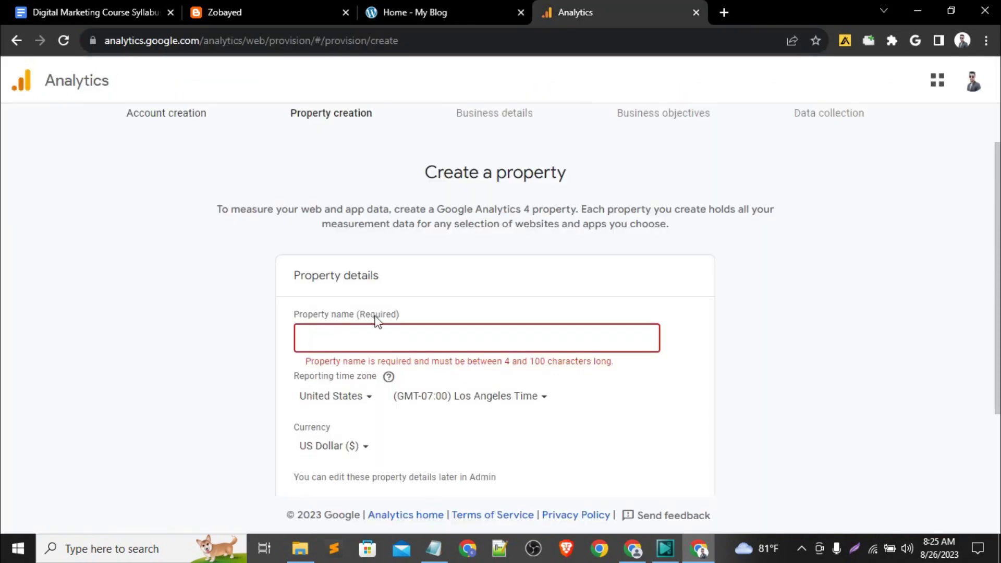
pyautogui.hotkey('ctrl', 'v')
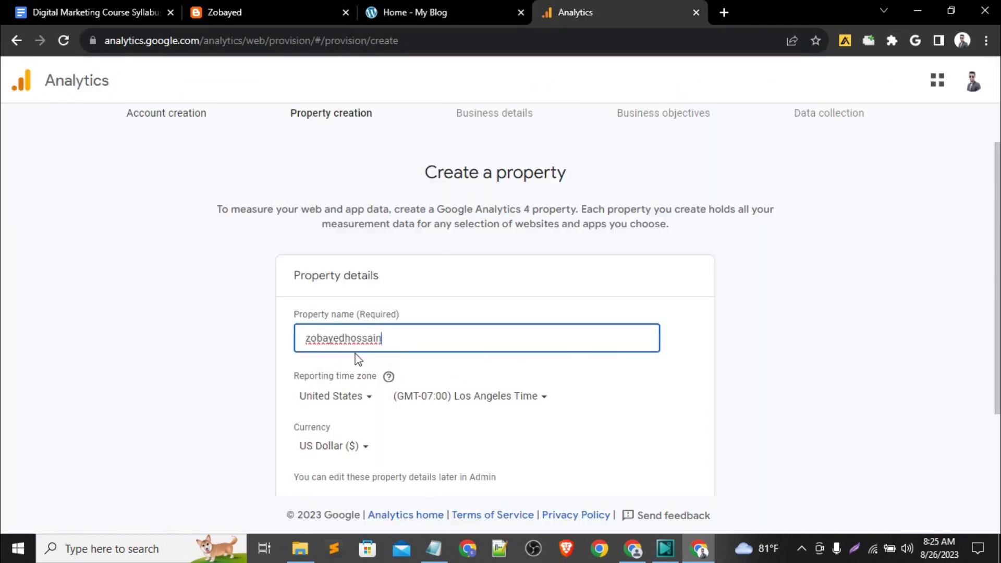
# Set the reporting time zone country to Bangladesh and continue to the business details.
pyautogui.click(346, 402)
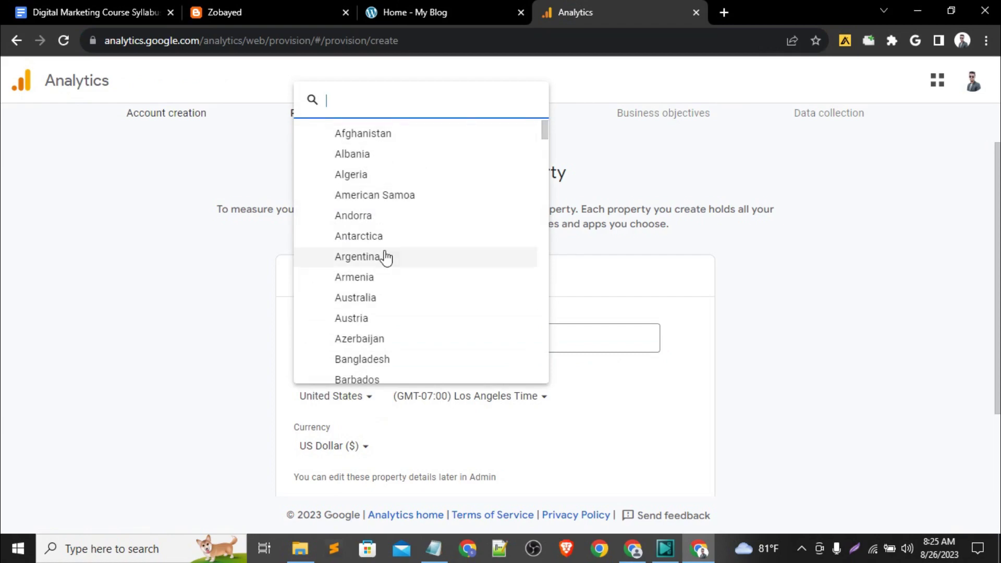
pyautogui.scroll(-1, 381, 295)
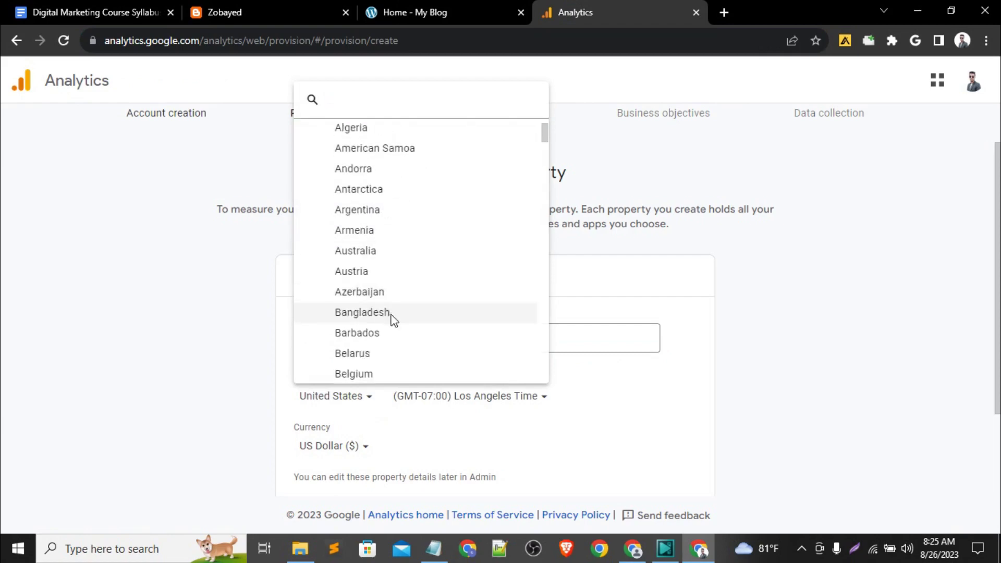
pyautogui.click(388, 313)
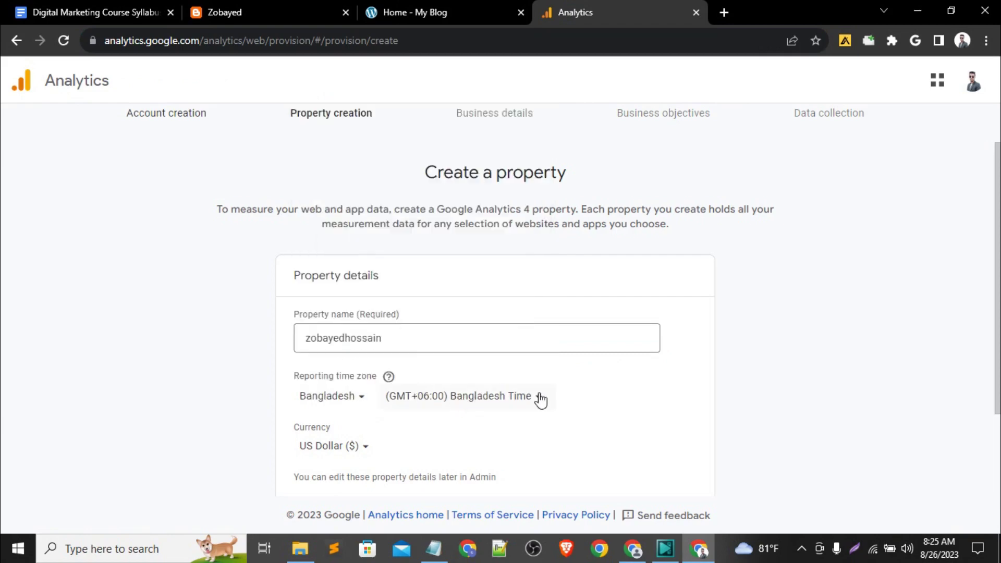
pyautogui.scroll(-1, 425, 425)
pyautogui.scroll(-2, 508, 400)
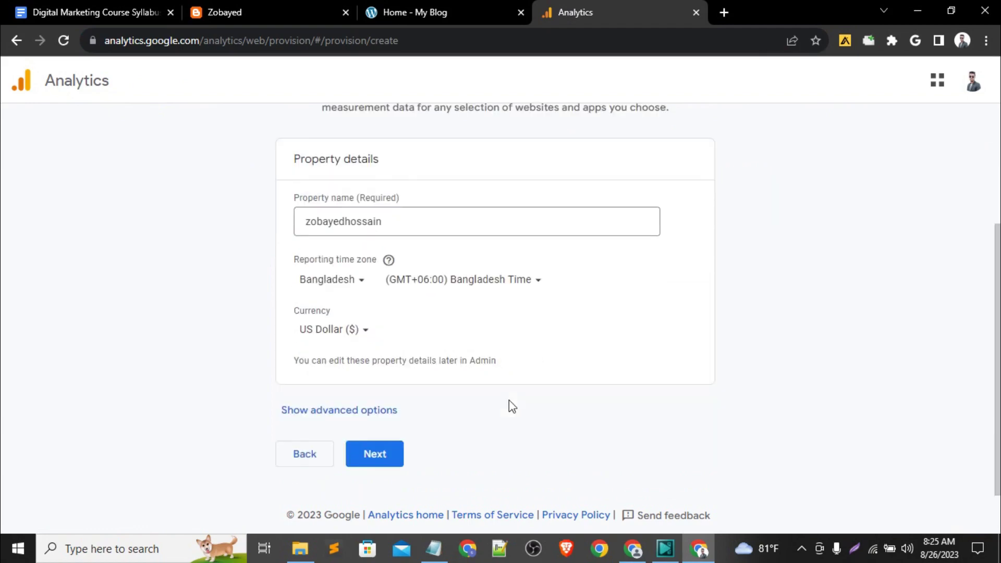
pyautogui.click(394, 453)
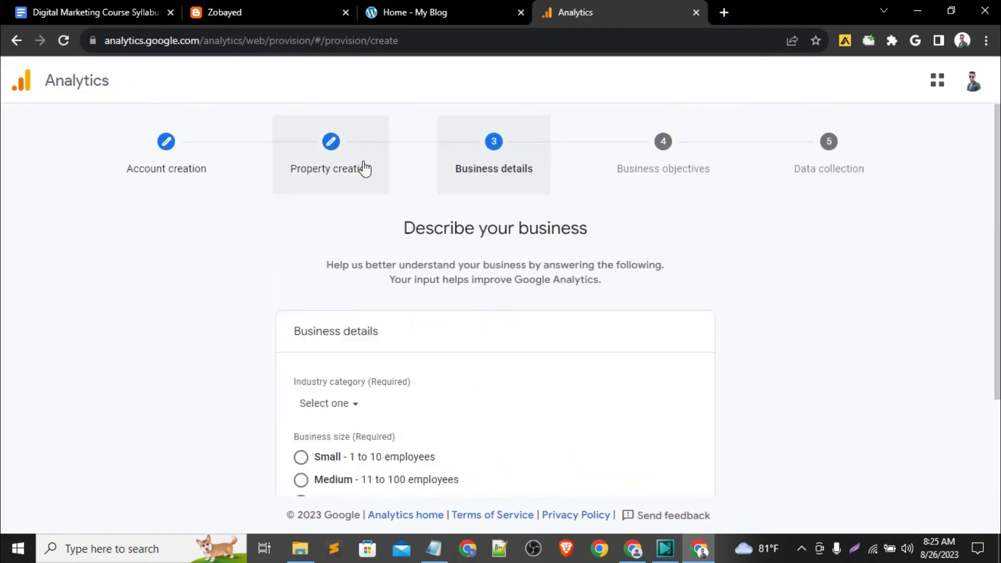
# Return to property creation, show the advanced options and read the notice about creating a Universal Analytics property.
pyautogui.click(326, 162)
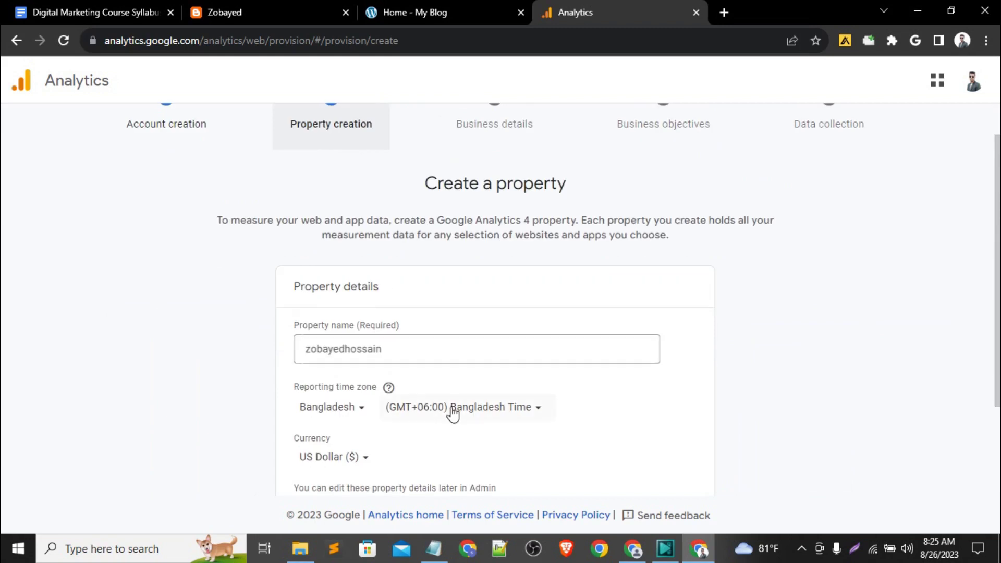
pyautogui.scroll(-3, 448, 410)
pyautogui.click(362, 411)
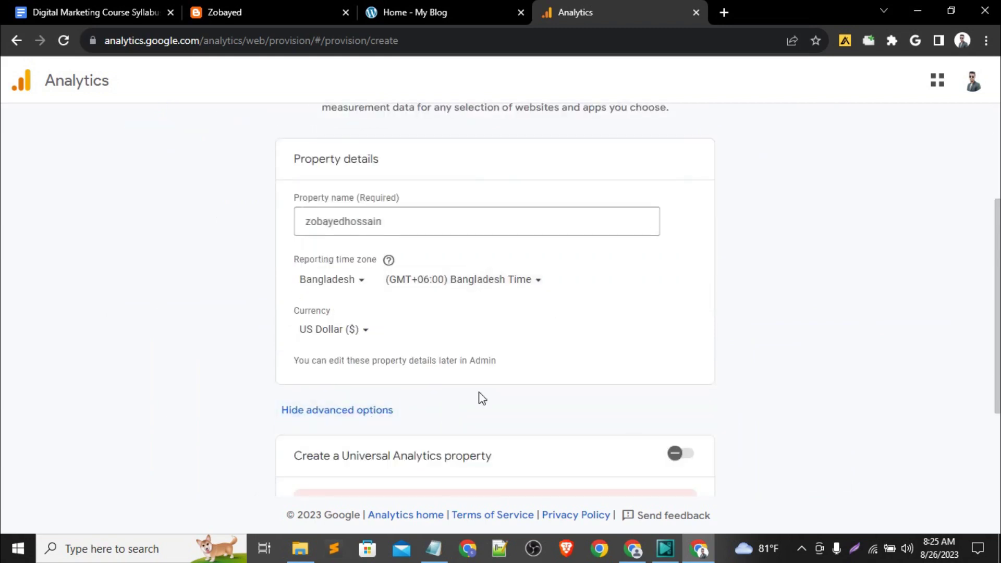
pyautogui.scroll(-3, 634, 429)
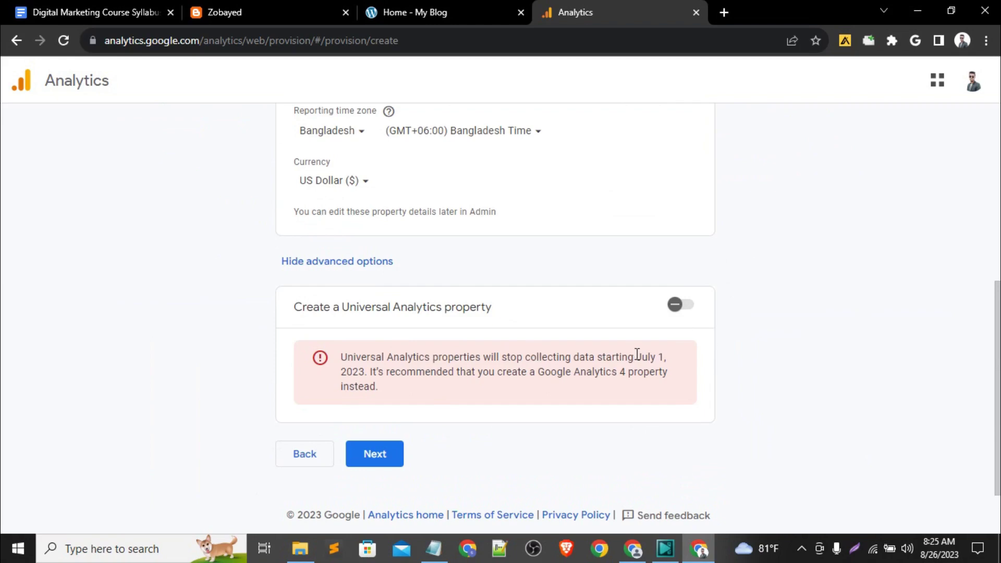
pyautogui.moveTo(635, 356); pyautogui.dragTo(369, 372)
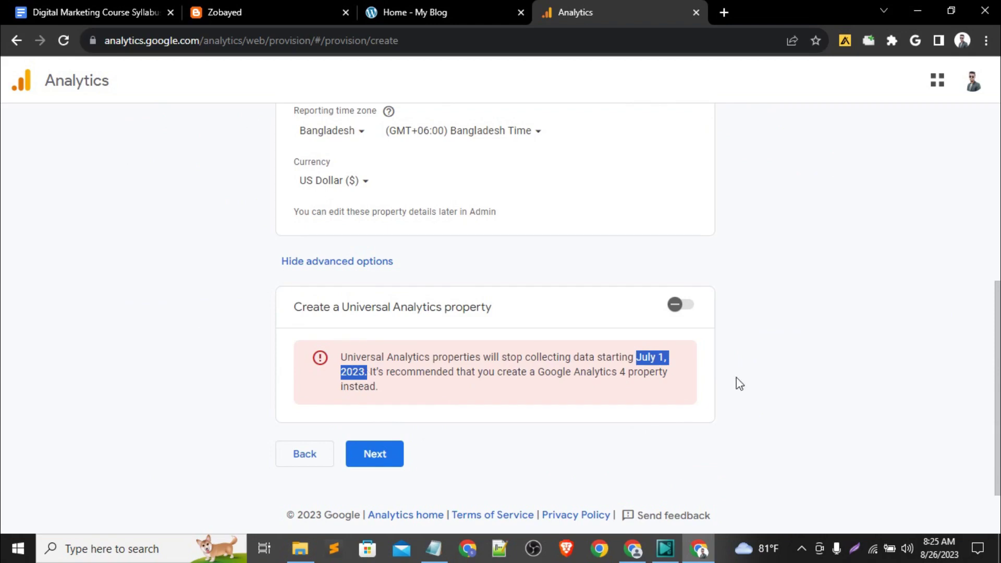
pyautogui.click(842, 375)
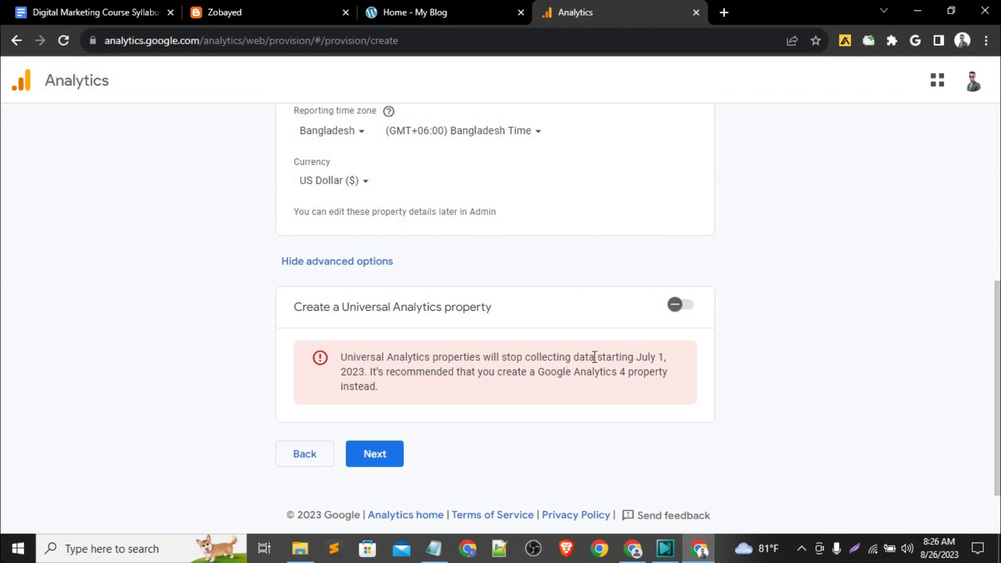
pyautogui.moveTo(657, 360); pyautogui.dragTo(694, 369)
pyautogui.click(801, 369)
# Continue to the business details and set the industry category to Internet & Telecom.
pyautogui.click(380, 453)
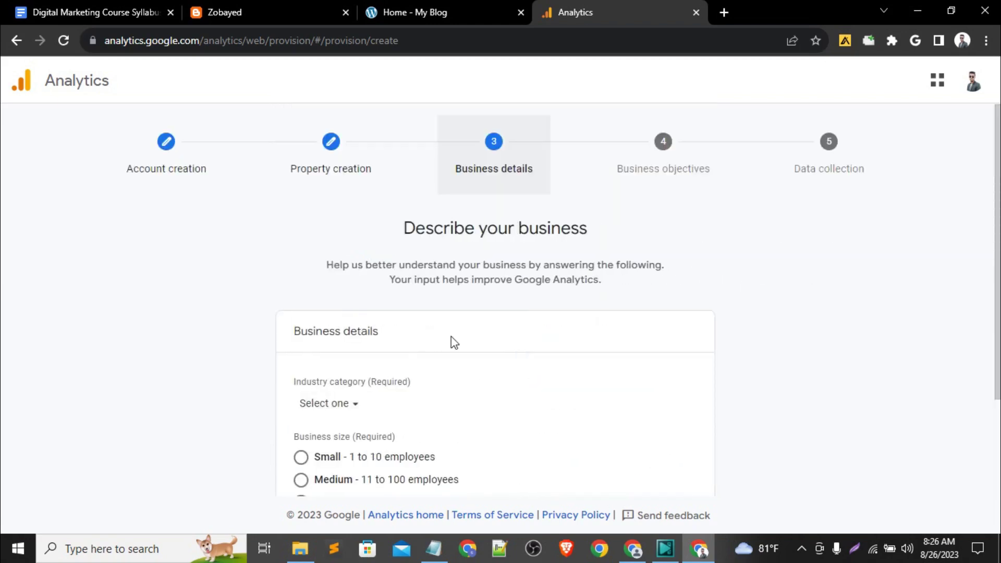
pyautogui.scroll(-2, 451, 336)
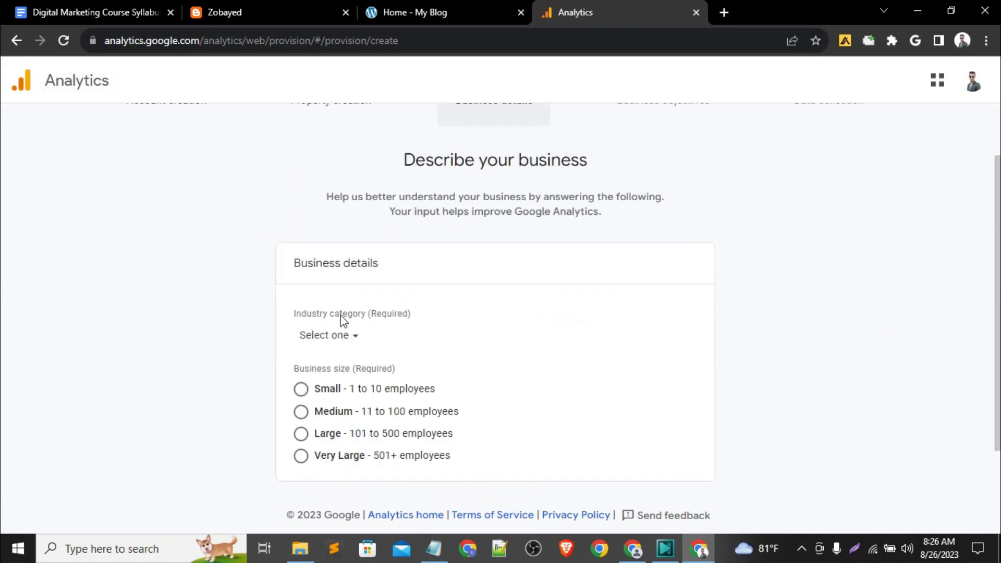
pyautogui.scroll(-1, 350, 329)
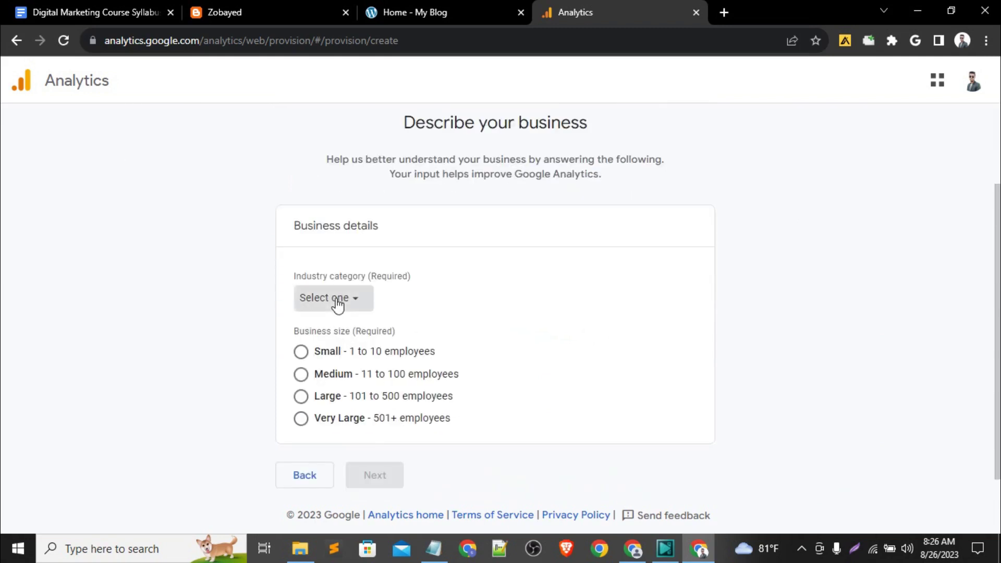
pyautogui.click(338, 304)
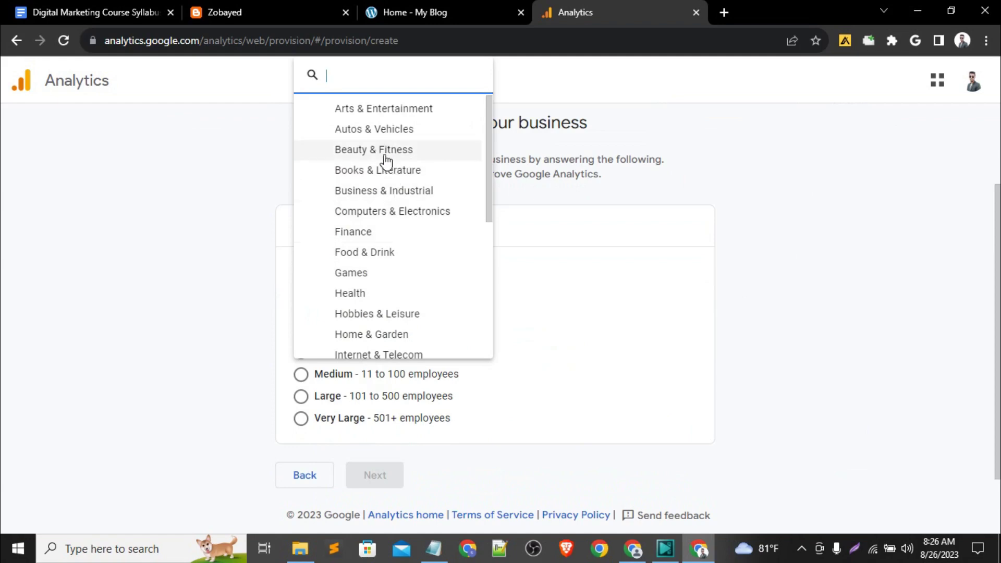
pyautogui.scroll(-3, 385, 218)
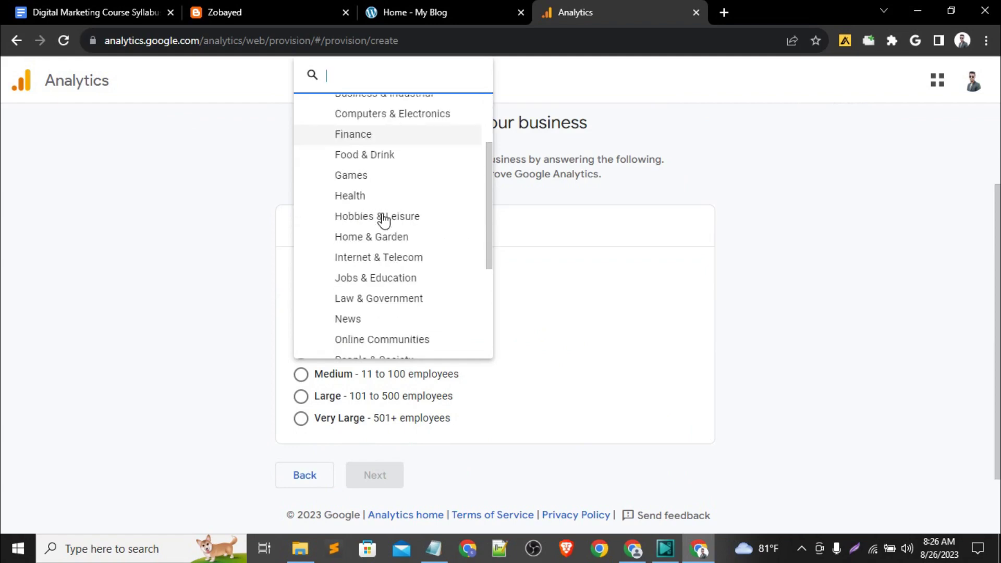
pyautogui.click(393, 265)
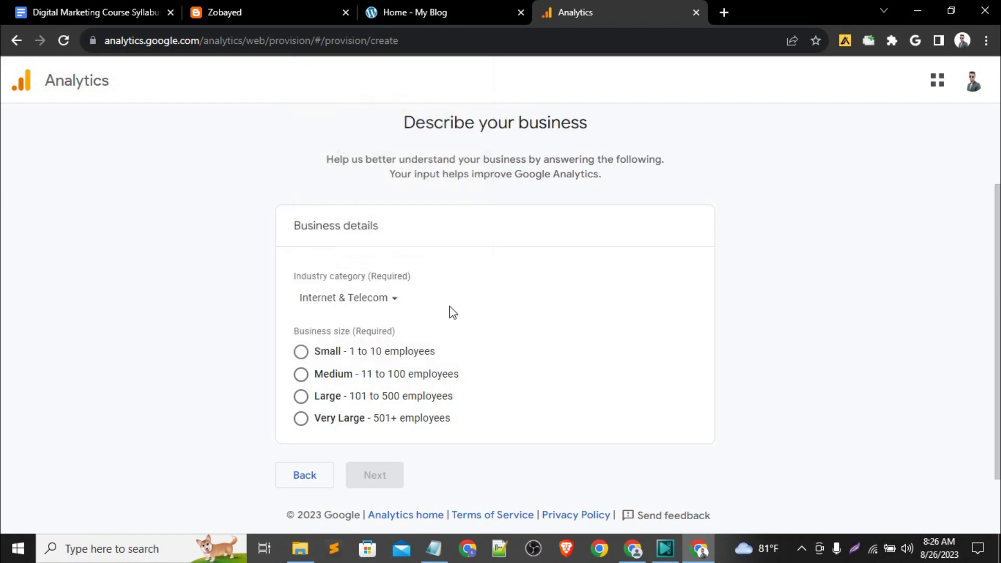
# Set the business size to Medium (11 to 100 employees) and continue to the business objectives.
pyautogui.scroll(-1, 449, 308)
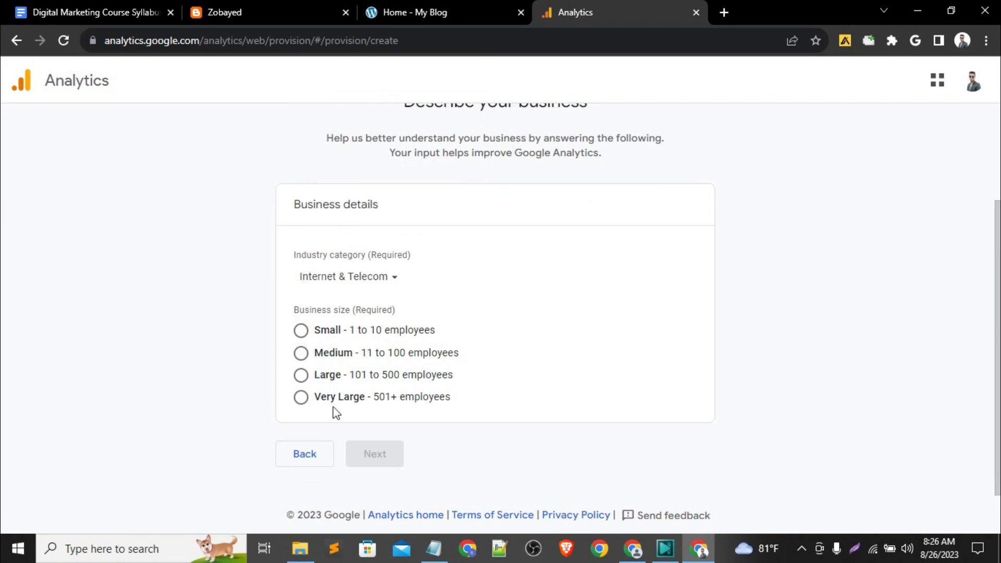
pyautogui.click(301, 354)
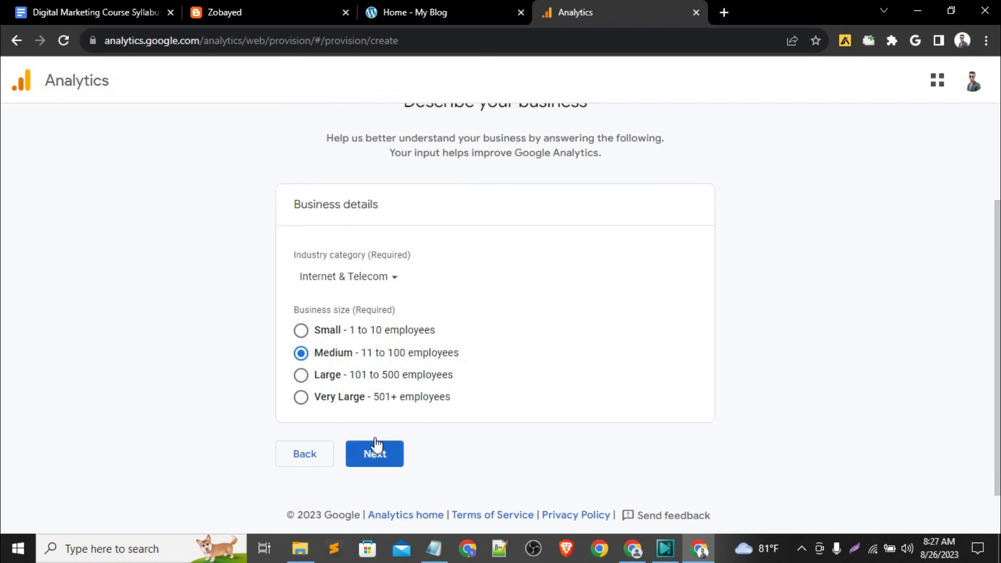
pyautogui.click(382, 458)
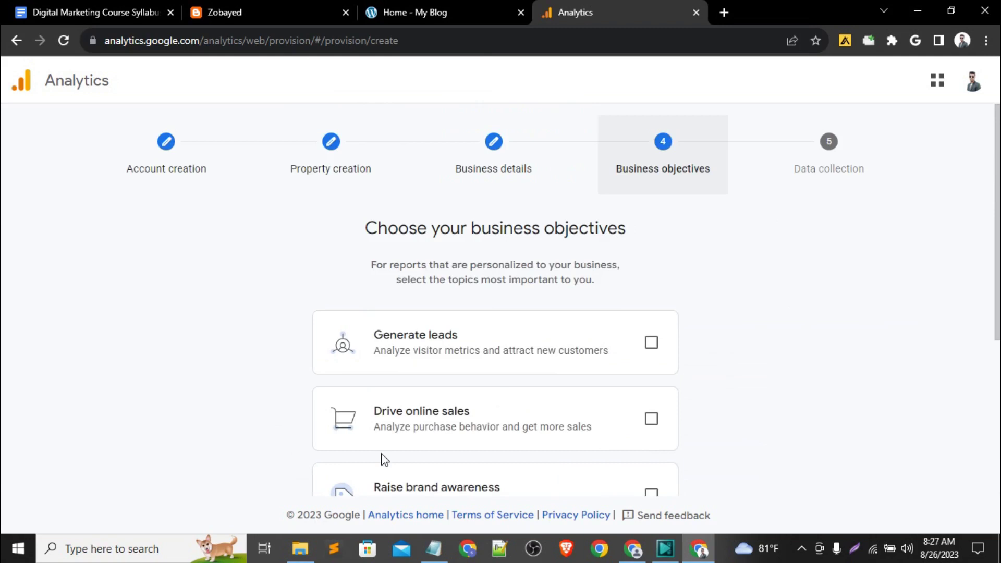
# Look through the business objectives and select Generate leads and Drive online sales.
pyautogui.scroll(-2, 607, 335)
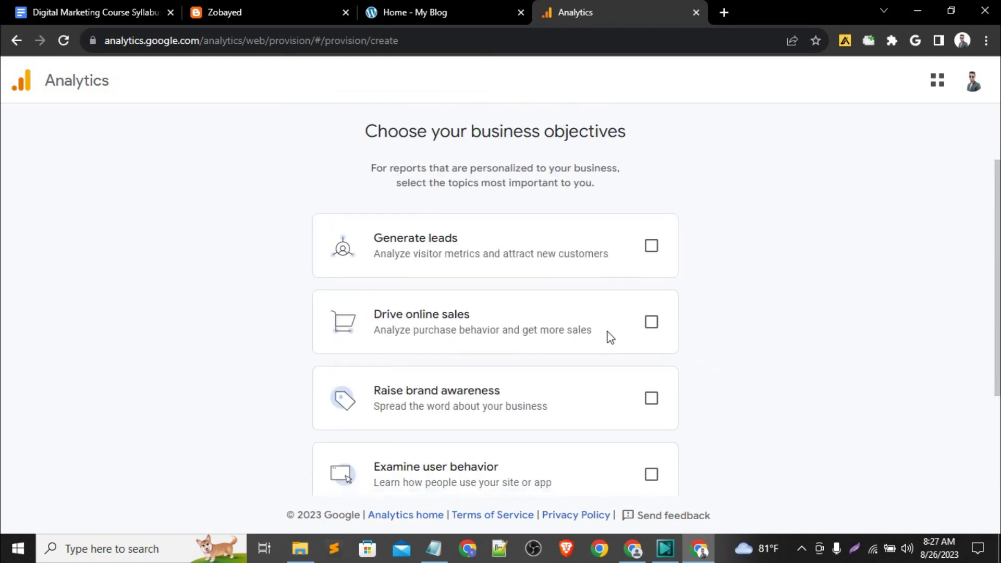
pyautogui.scroll(-2, 615, 368)
pyautogui.scroll(-1, 615, 367)
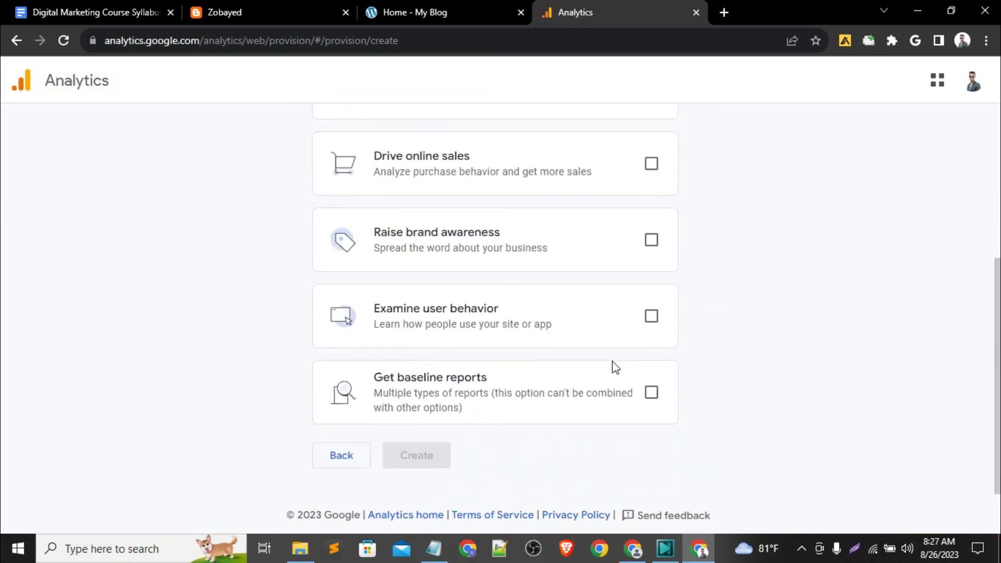
pyautogui.scroll(2, 626, 339)
pyautogui.click(651, 193)
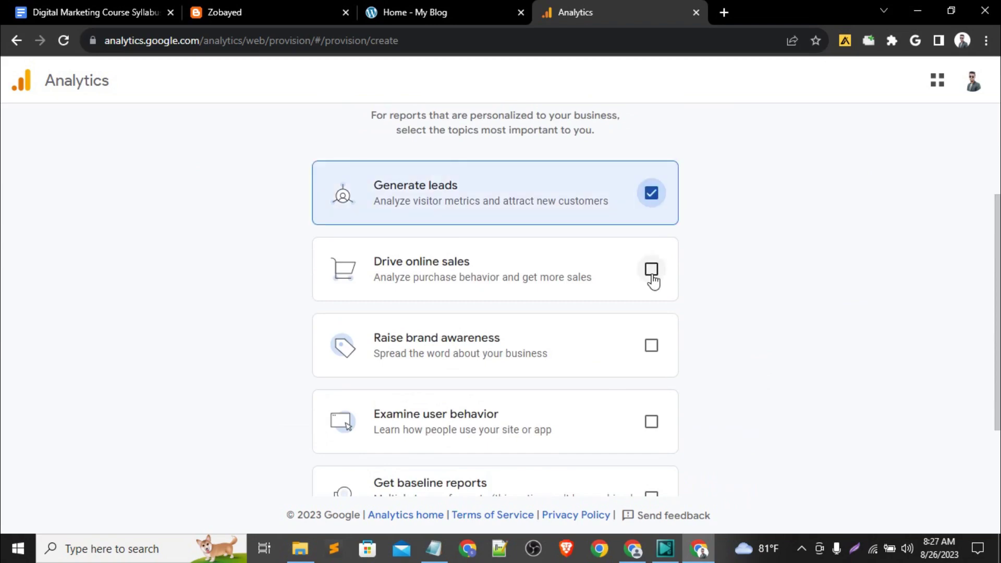
pyautogui.click(651, 269)
pyautogui.scroll(3, 652, 279)
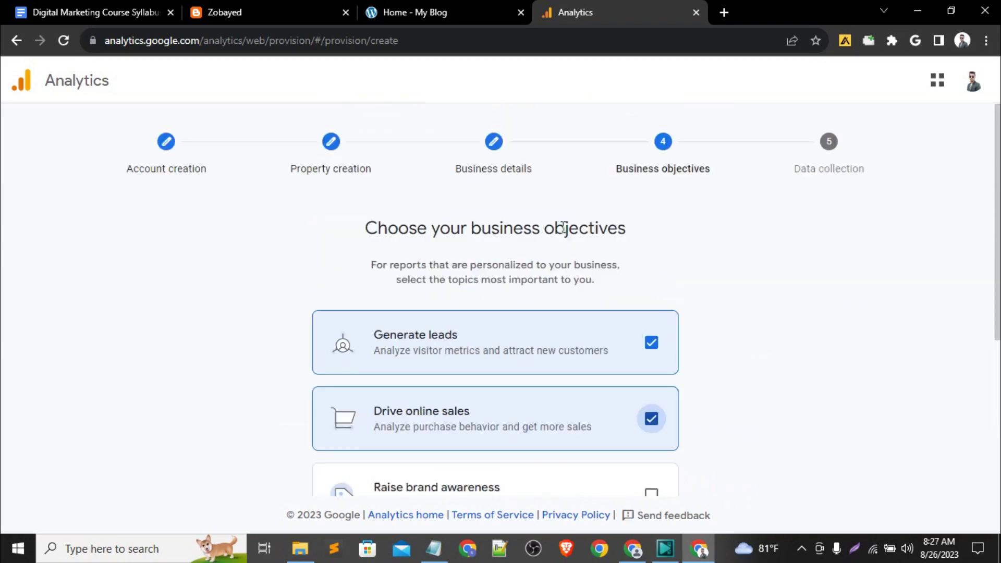
pyautogui.doubleClick(563, 228)
pyautogui.click(735, 263)
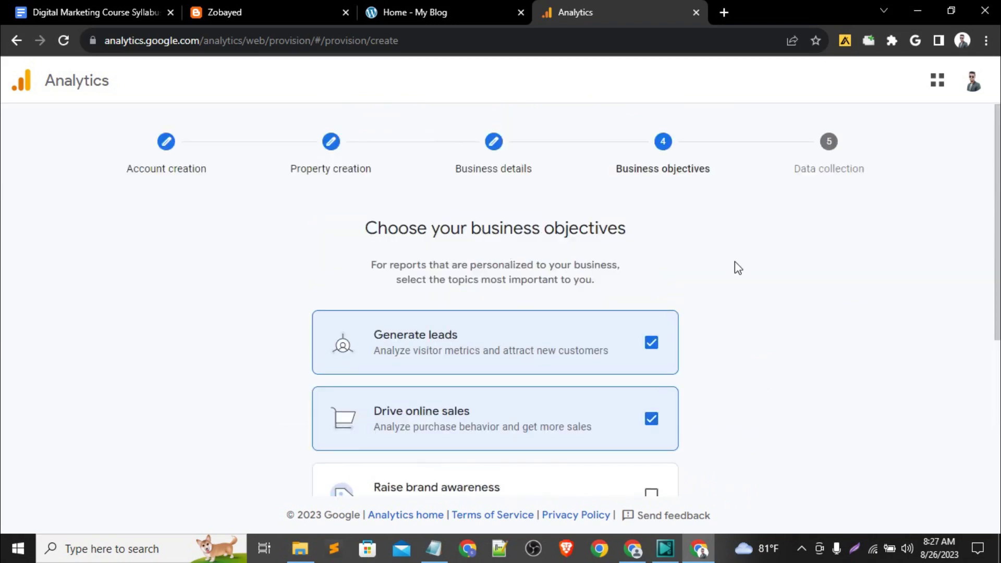
# Add Raise brand awareness and Examine user behavior to the selected business objectives.
pyautogui.scroll(-4, 735, 262)
pyautogui.click(652, 268)
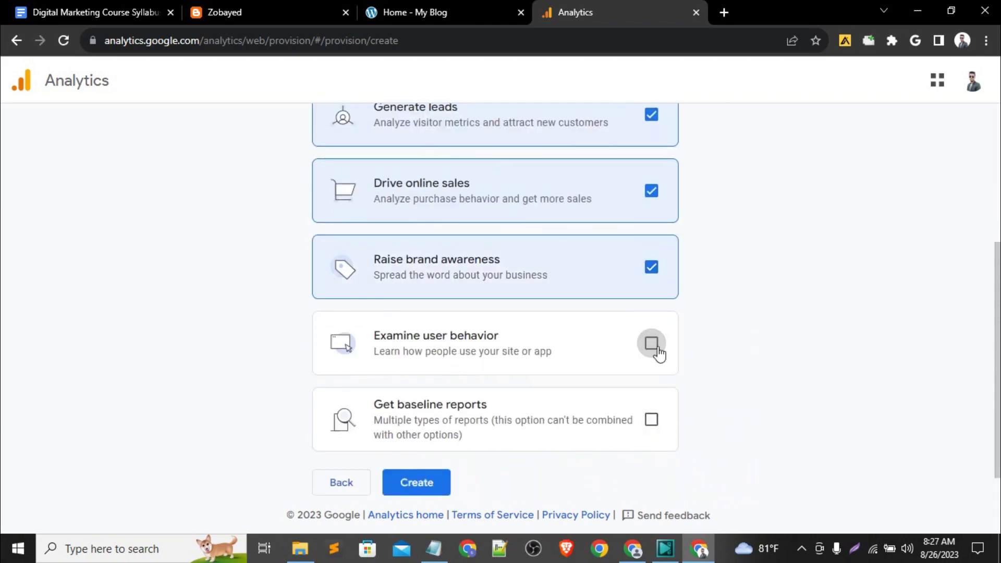
pyautogui.click(654, 346)
pyautogui.click(654, 347)
pyautogui.click(655, 346)
pyautogui.click(654, 347)
pyautogui.click(652, 345)
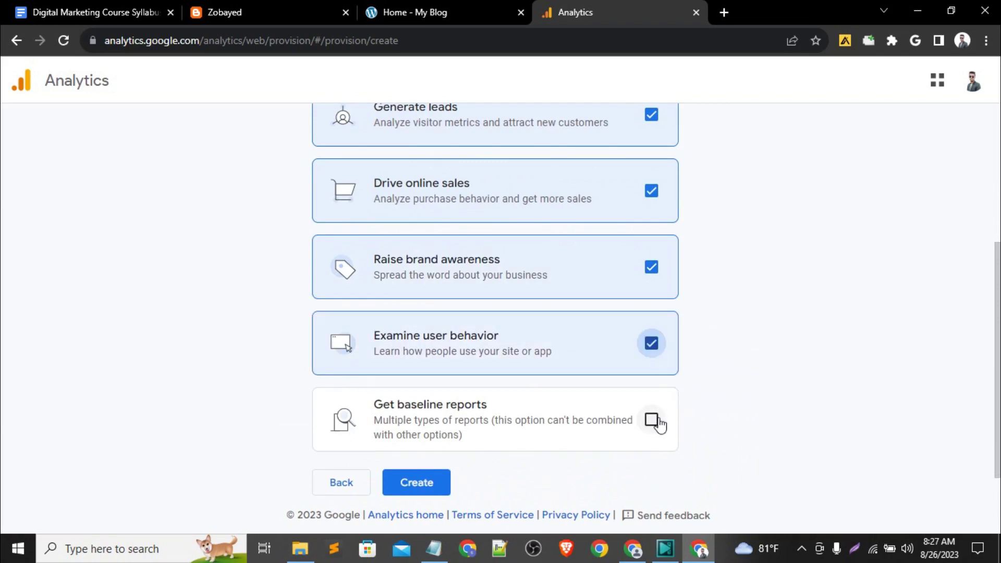
# Try the Get baseline reports objective in place of the others, and deselect it again.
pyautogui.click(653, 421)
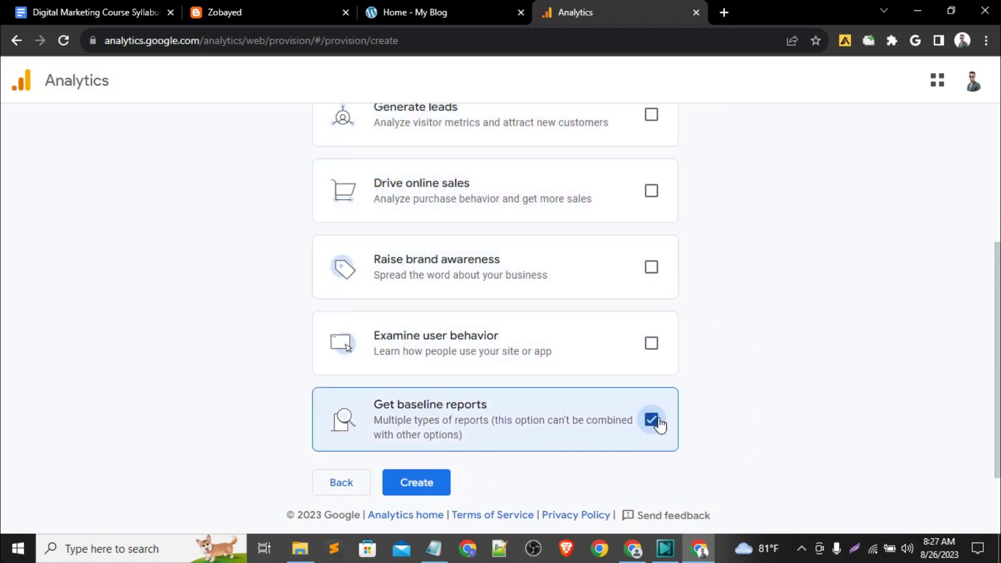
pyautogui.click(653, 421)
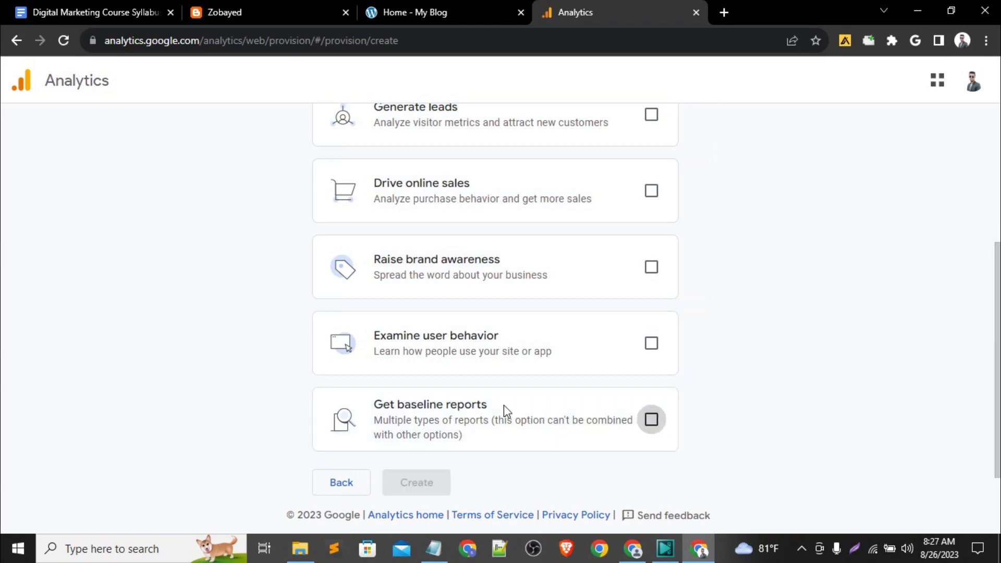
# Select the objectives Examine user behavior, Raise brand awareness, Drive online sales and Generate leads.
pyautogui.scroll(2, 745, 370)
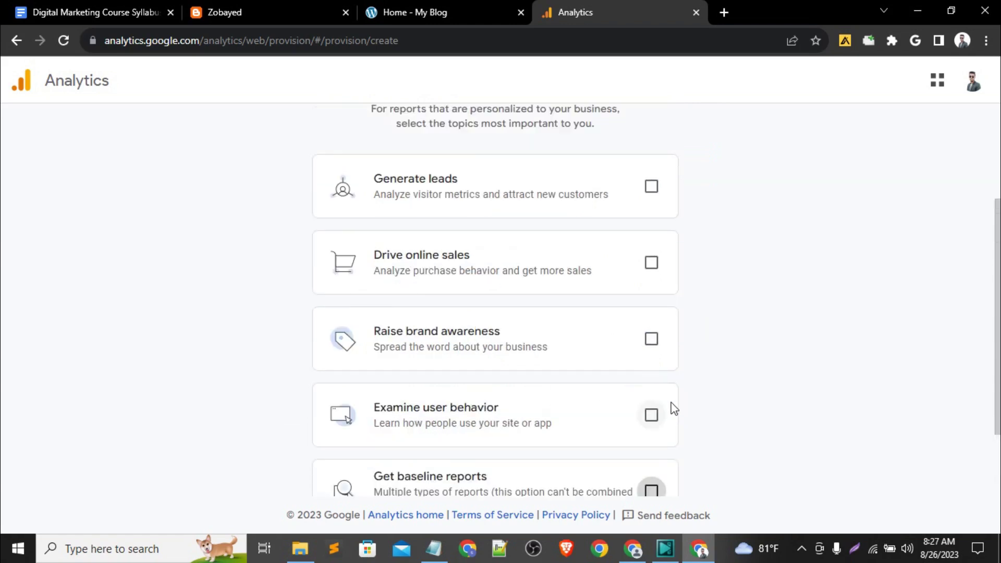
pyautogui.click(651, 415)
pyautogui.click(652, 342)
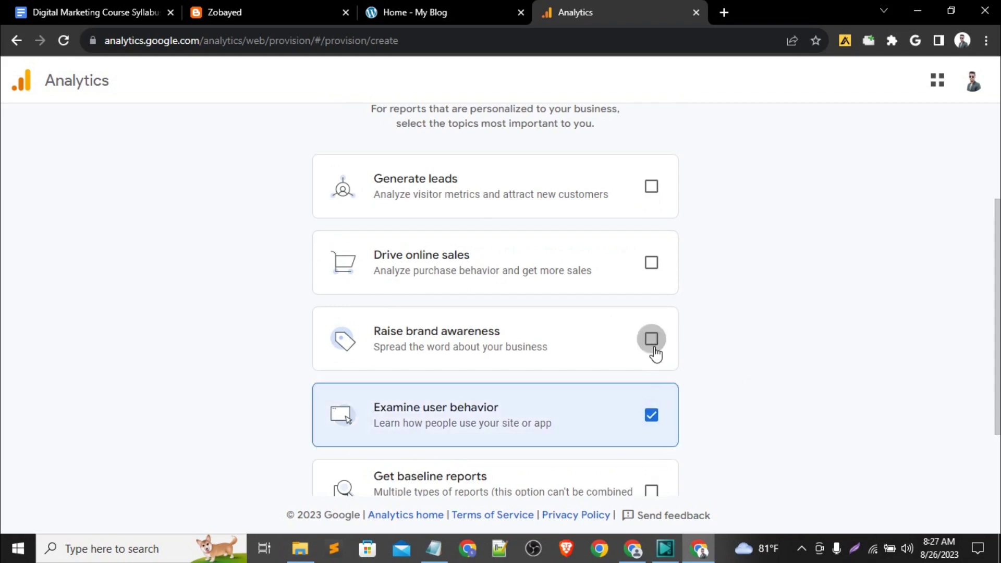
pyautogui.click(653, 266)
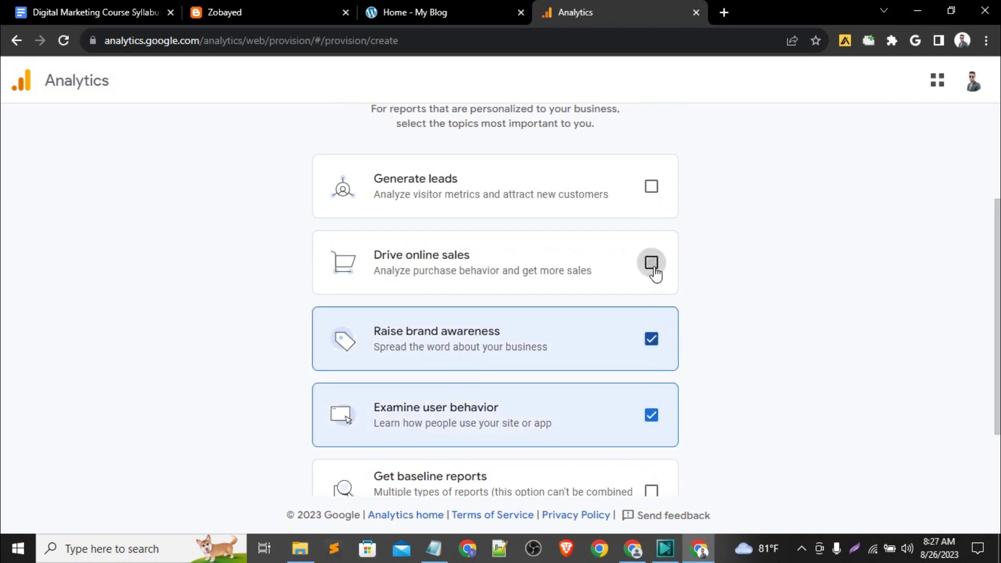
pyautogui.click(651, 186)
pyautogui.scroll(-2, 802, 283)
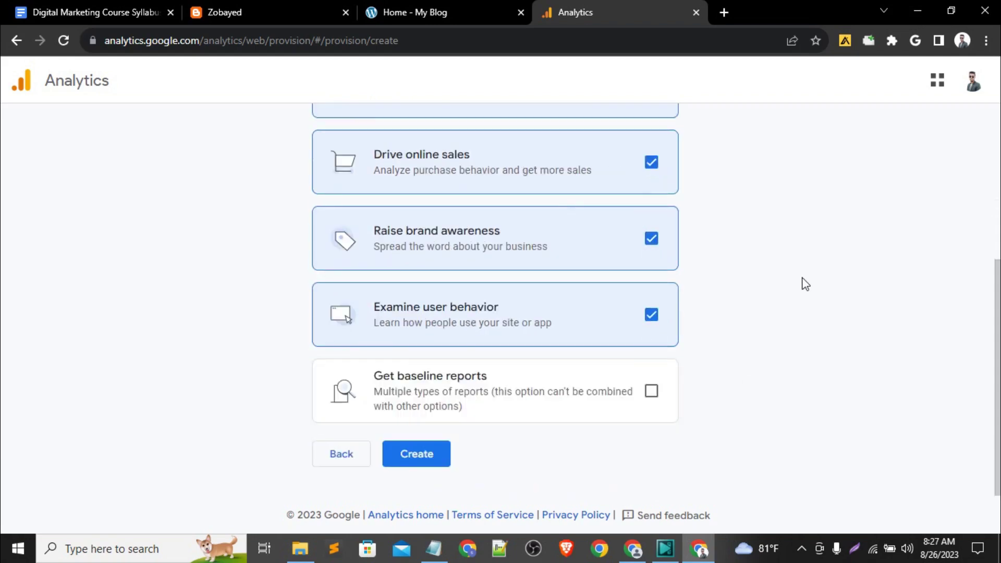
# Create the property, accepting the Google Analytics Terms of Service and the Data Processing Terms required by GDPR.
pyautogui.click(445, 458)
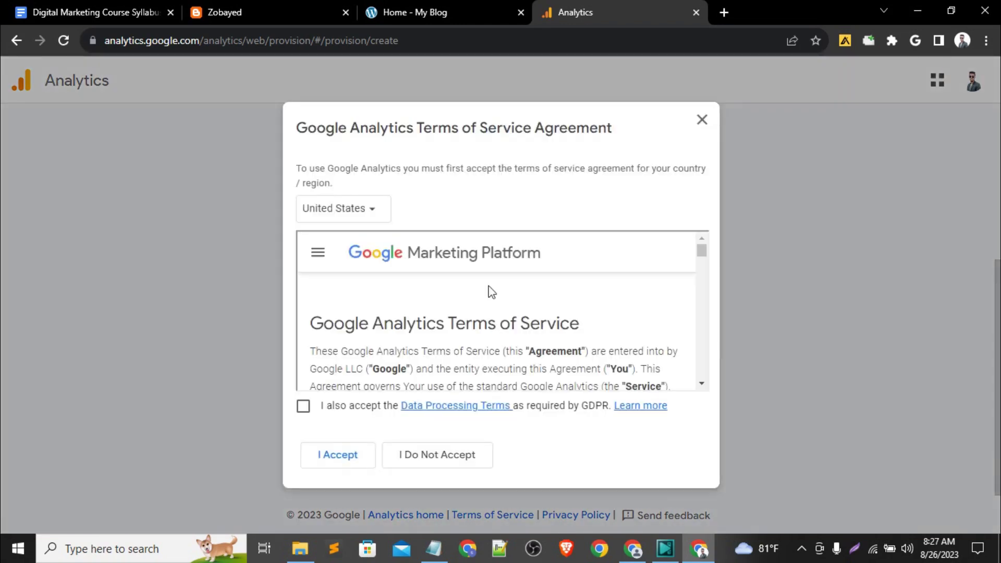
pyautogui.scroll(-10, 425, 318)
pyautogui.scroll(-2, 427, 320)
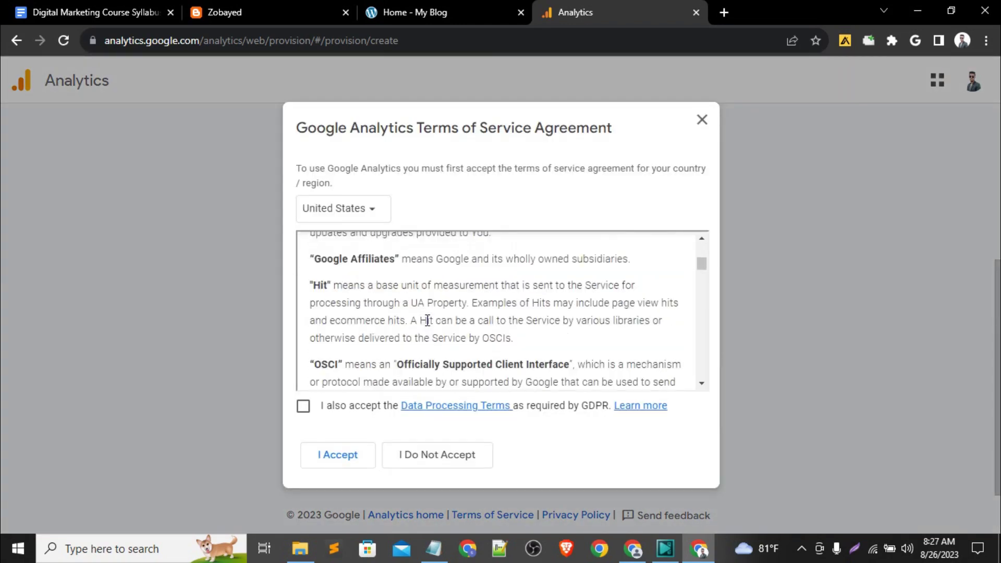
pyautogui.scroll(8, 427, 319)
pyautogui.scroll(-10, 427, 319)
pyautogui.scroll(-5, 427, 319)
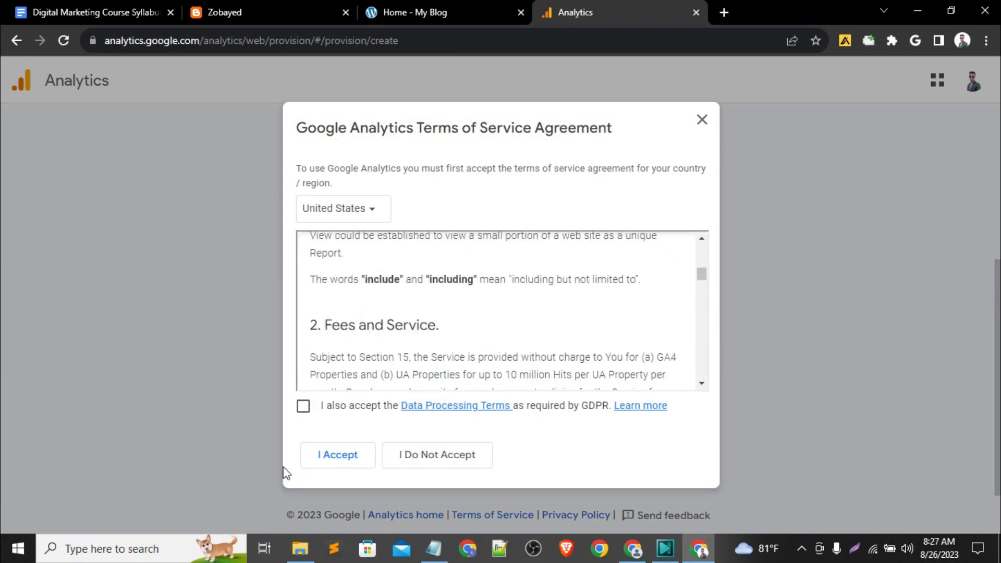
pyautogui.click(304, 411)
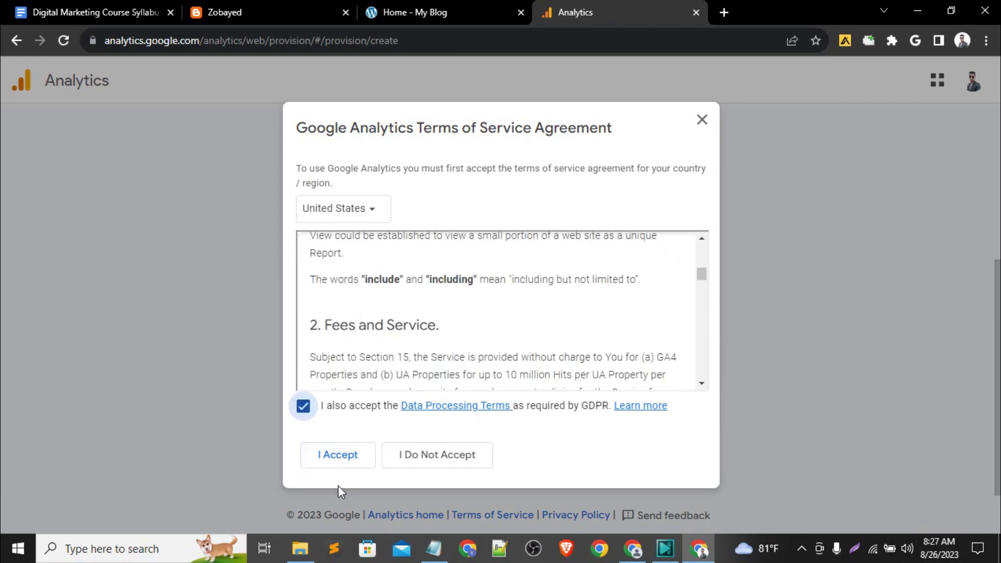
pyautogui.click(338, 454)
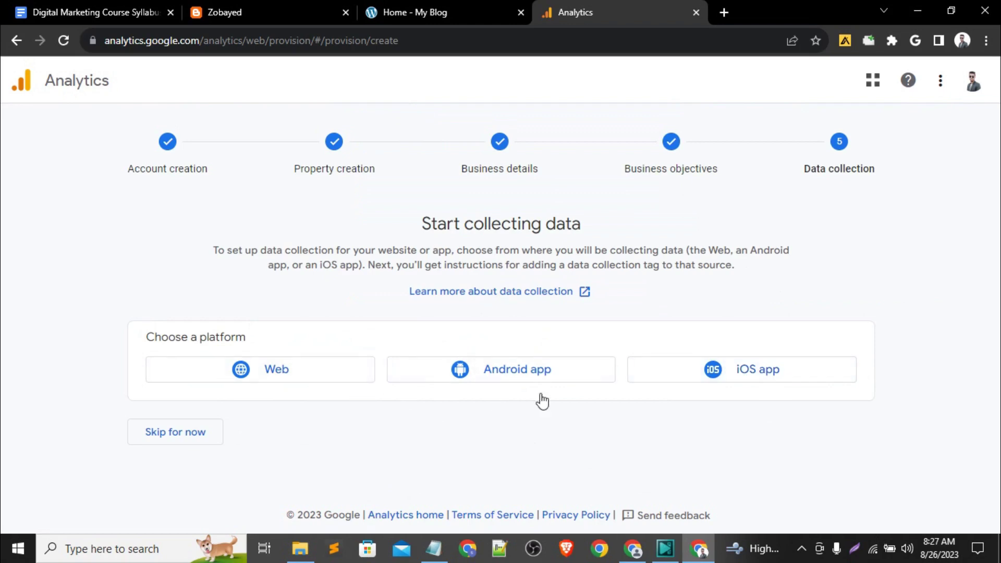
# Start a web data stream and copy the My Blog site's address for it.
pyautogui.click(254, 382)
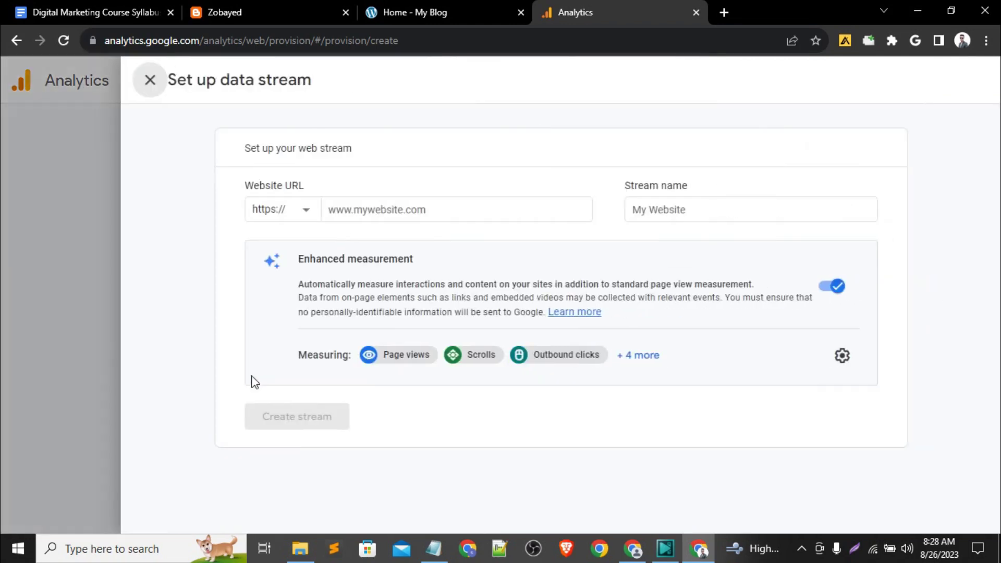
pyautogui.click(438, 209)
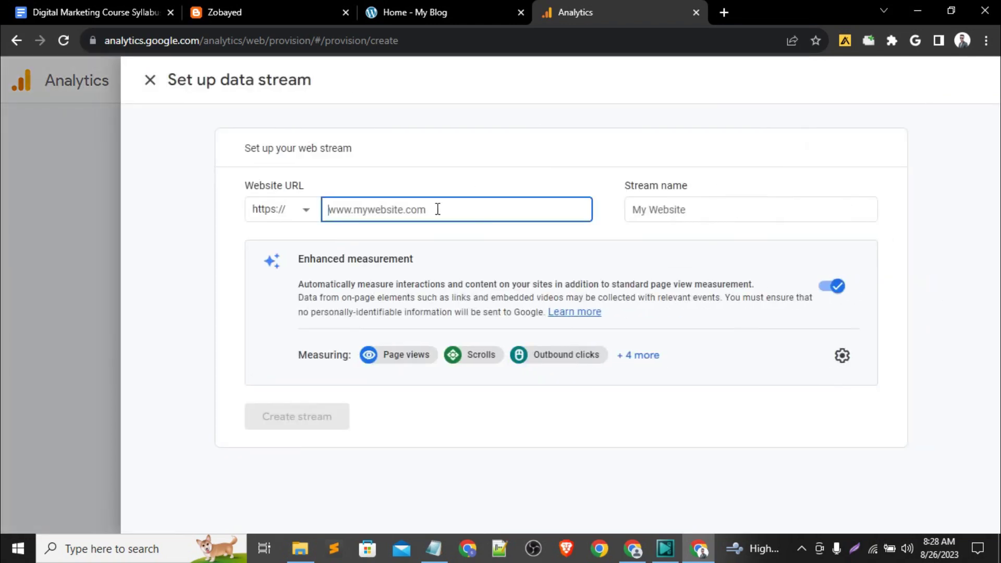
pyautogui.click(475, 2)
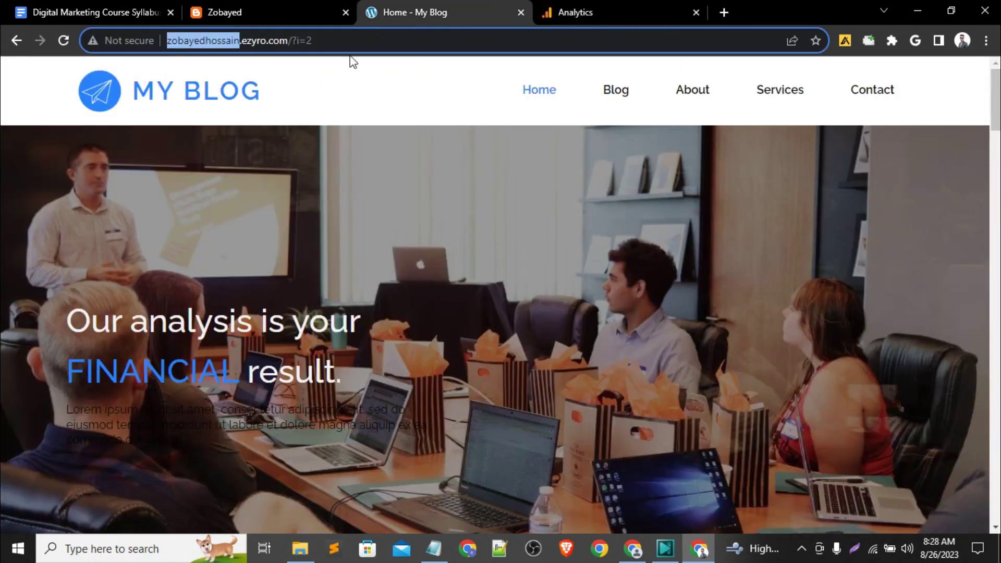
pyautogui.moveTo(288, 42); pyautogui.dragTo(167, 41)
pyautogui.hotkey('ctrl', 'c')
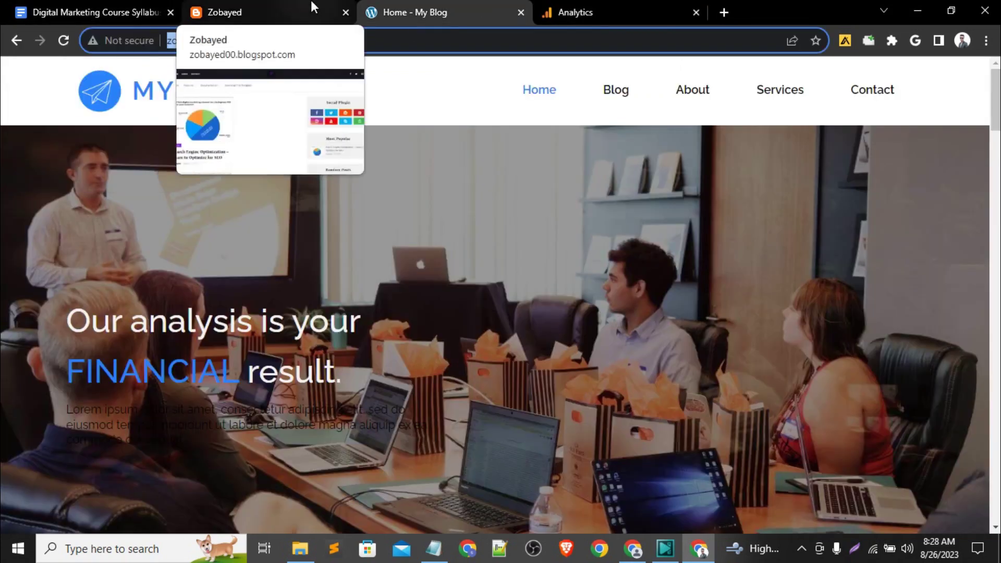
pyautogui.click(239, 5)
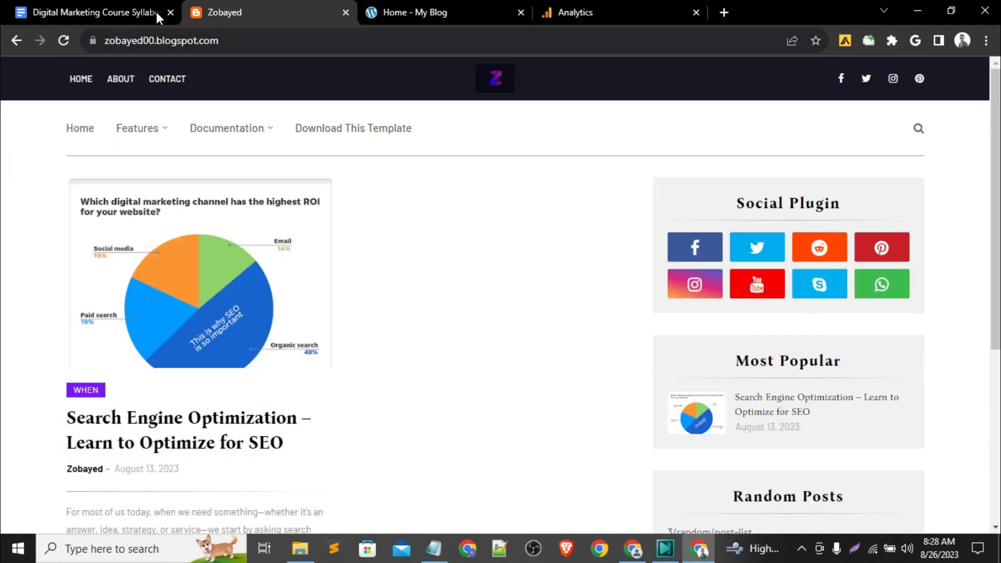
pyautogui.click(567, 11)
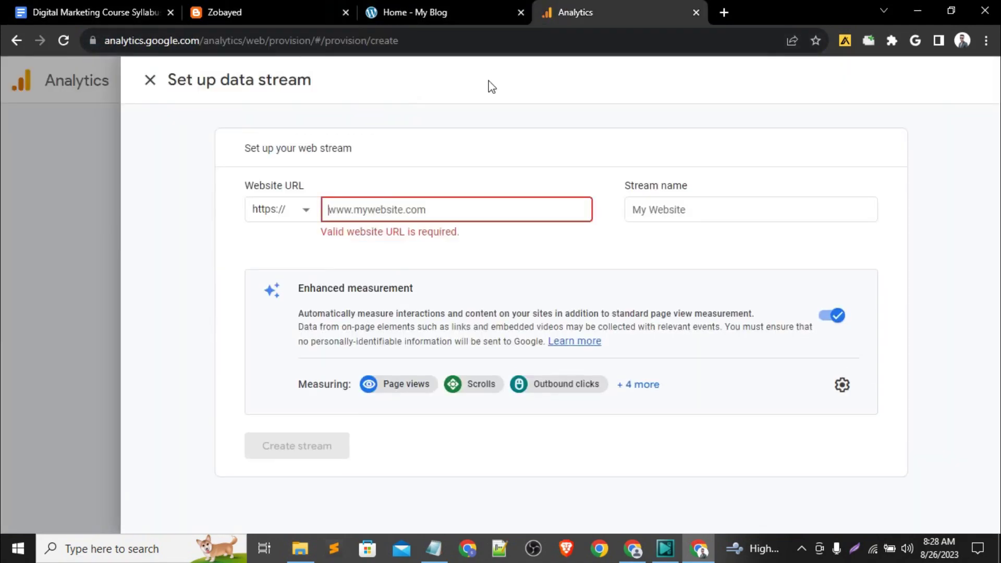
pyautogui.click(409, 209)
pyautogui.hotkey('ctrl', 'v')
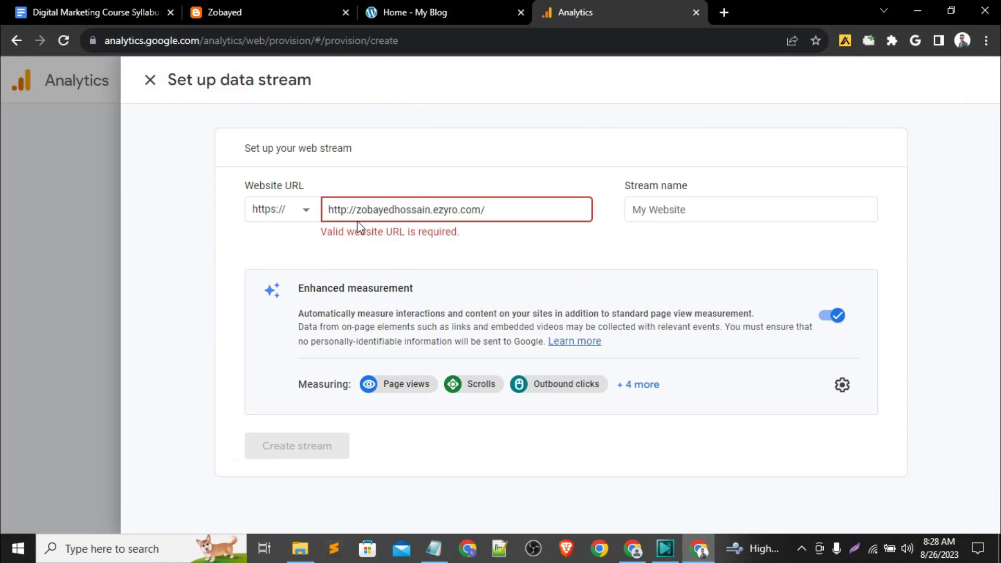
pyautogui.click(301, 211)
pyautogui.click(279, 191)
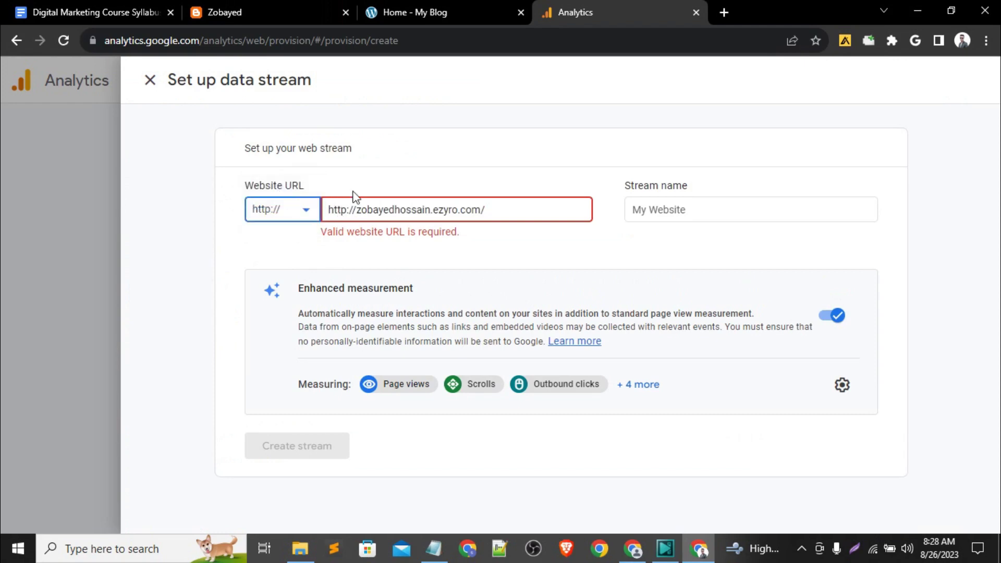
pyautogui.moveTo(357, 209); pyautogui.dragTo(297, 216)
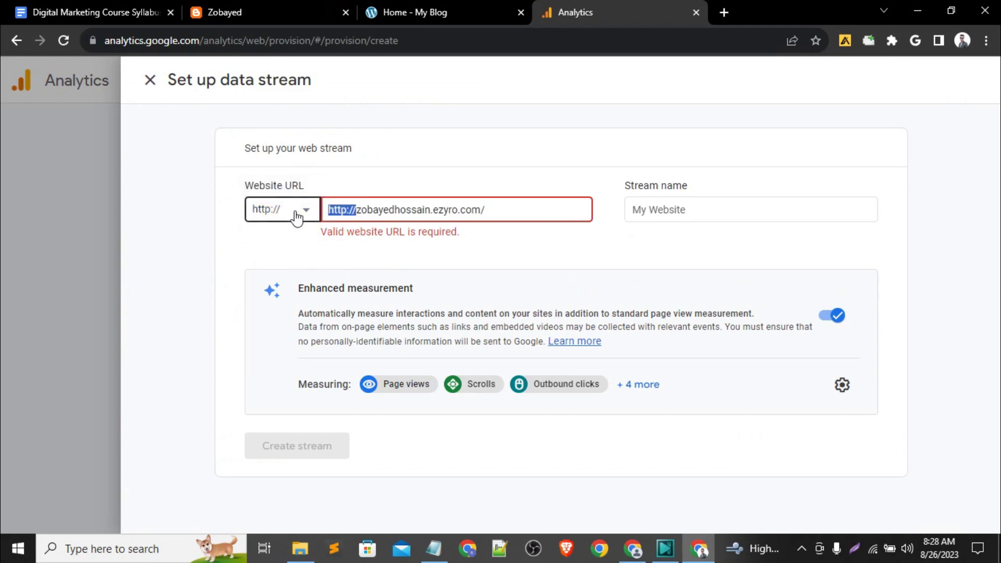
pyautogui.press('BackSpace')
pyautogui.click(458, 209)
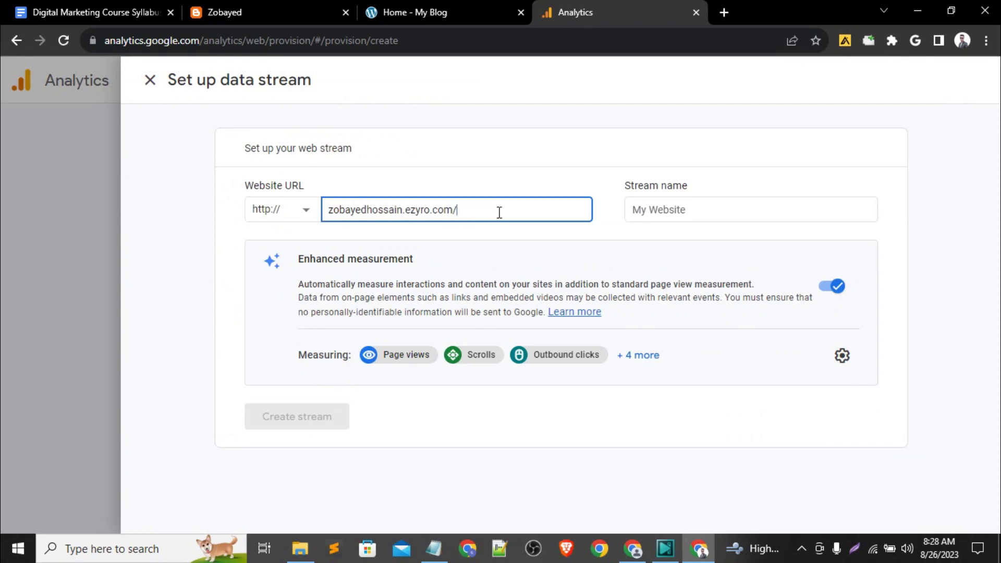
pyautogui.click(500, 446)
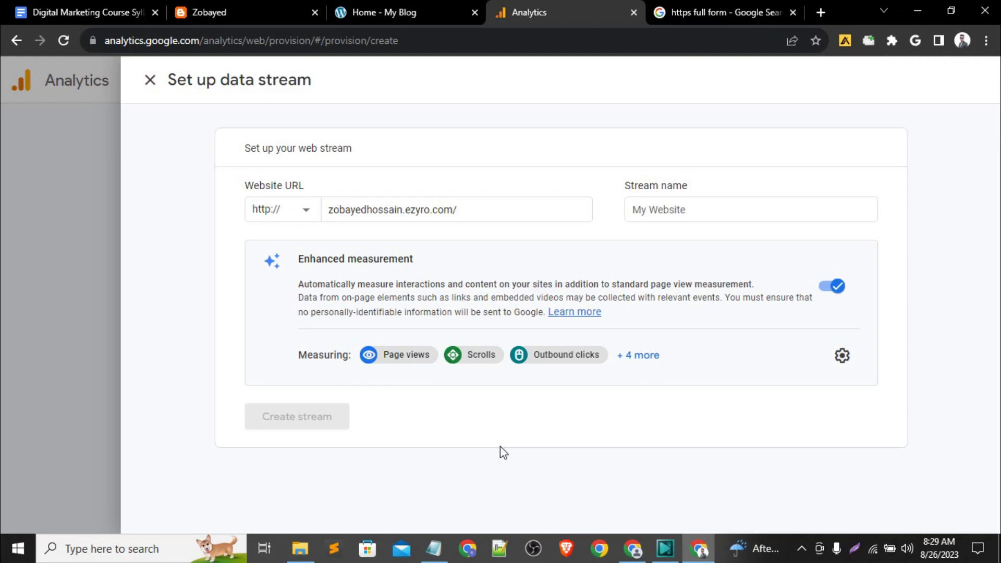
pyautogui.click(297, 212)
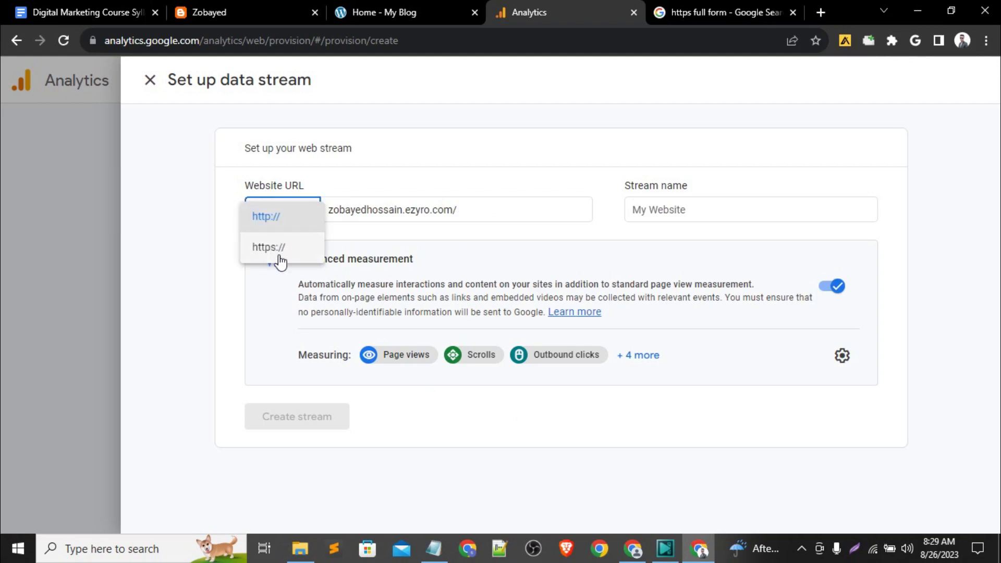
pyautogui.click(279, 226)
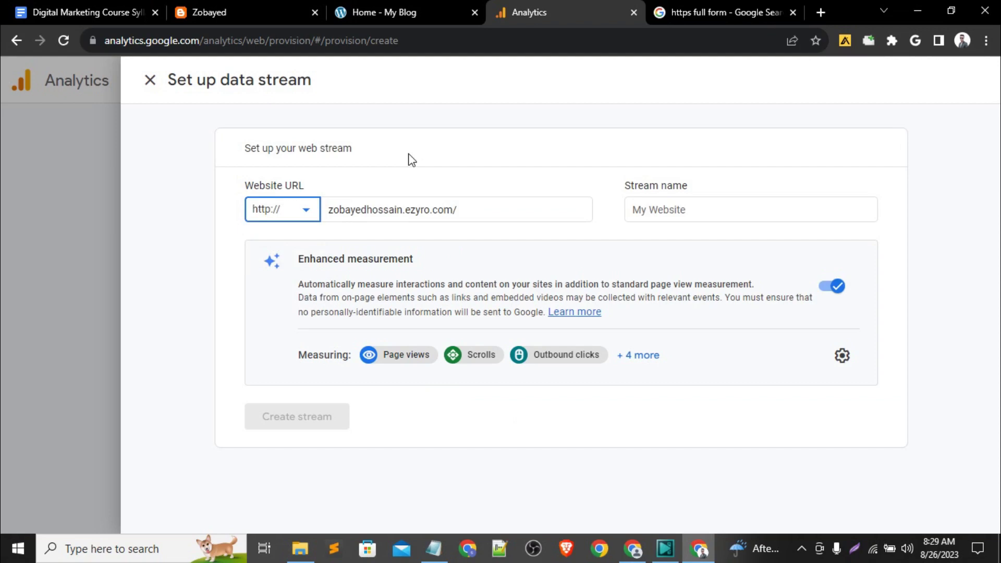
pyautogui.click(301, 224)
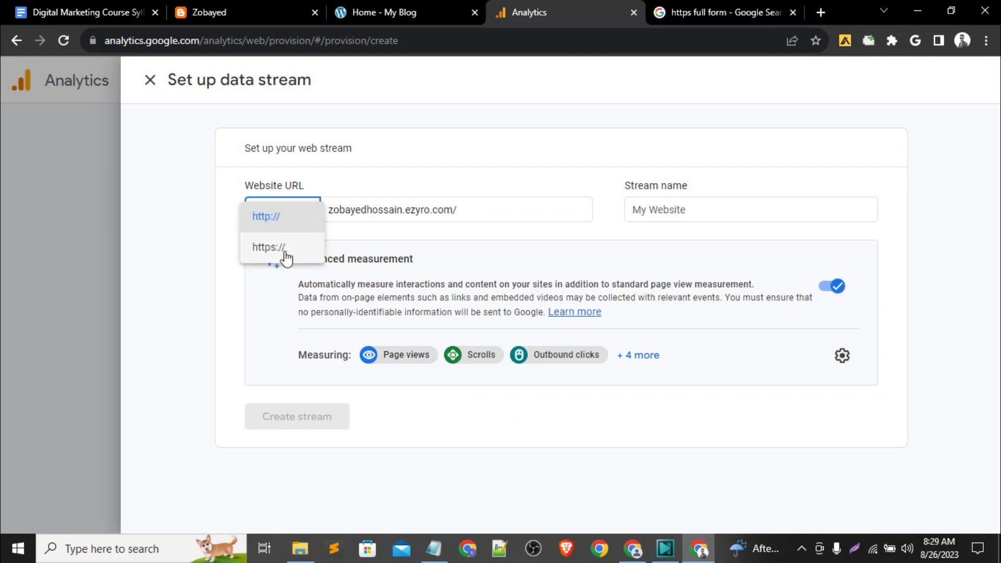
pyautogui.click(495, 213)
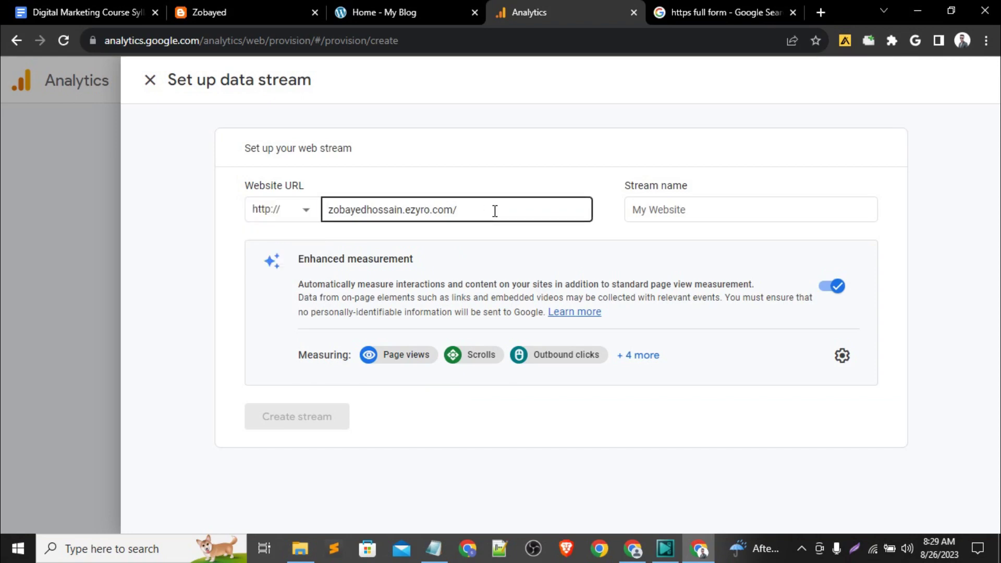
# Name the stream after the site's subdomain by copying it from the website URL, and create the stream.
pyautogui.click(660, 209)
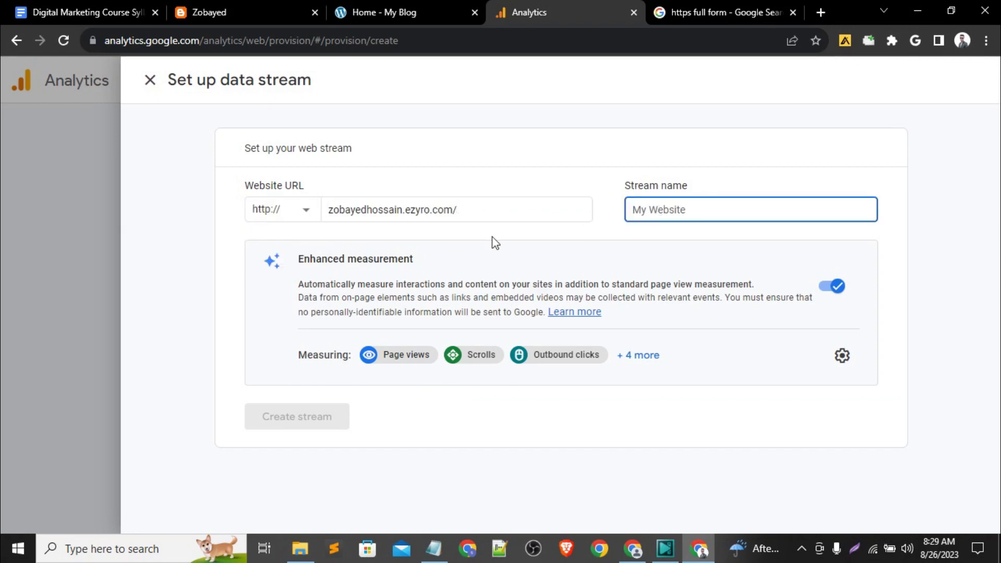
pyautogui.click(385, 209)
pyautogui.doubleClick(385, 209)
pyautogui.hotkey('ctrl', 'c')
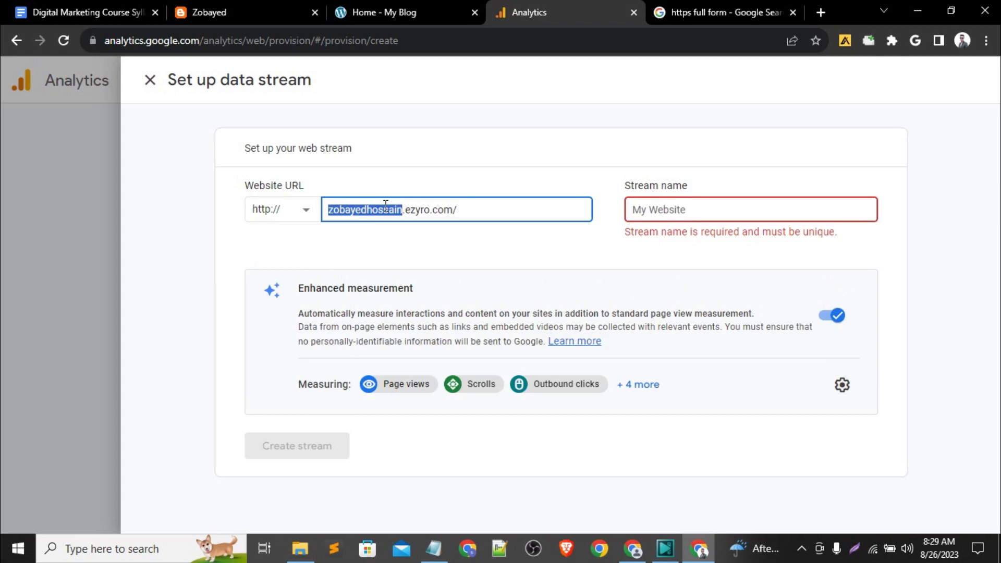
pyautogui.click(773, 205)
pyautogui.hotkey('ctrl', 'v')
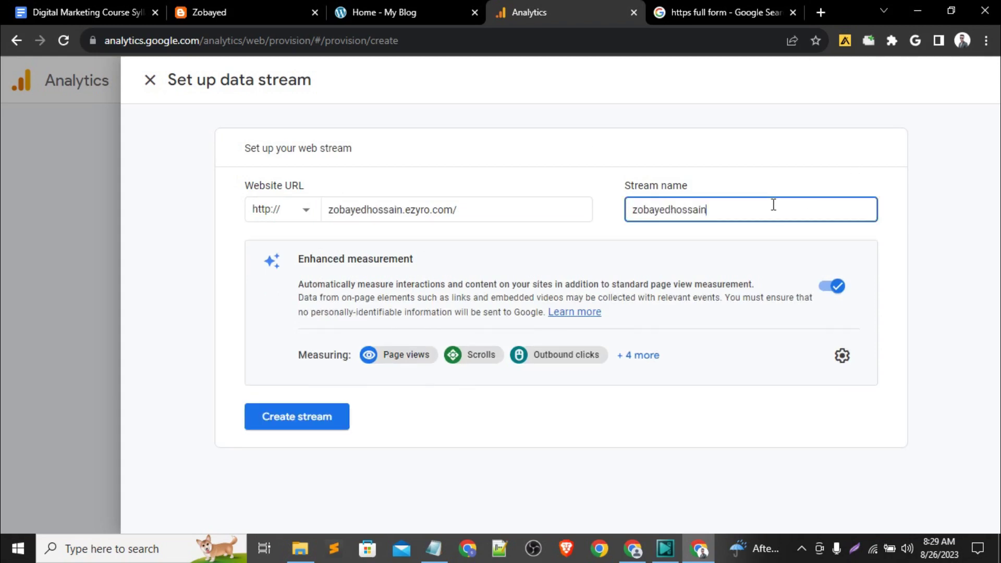
pyautogui.click(307, 425)
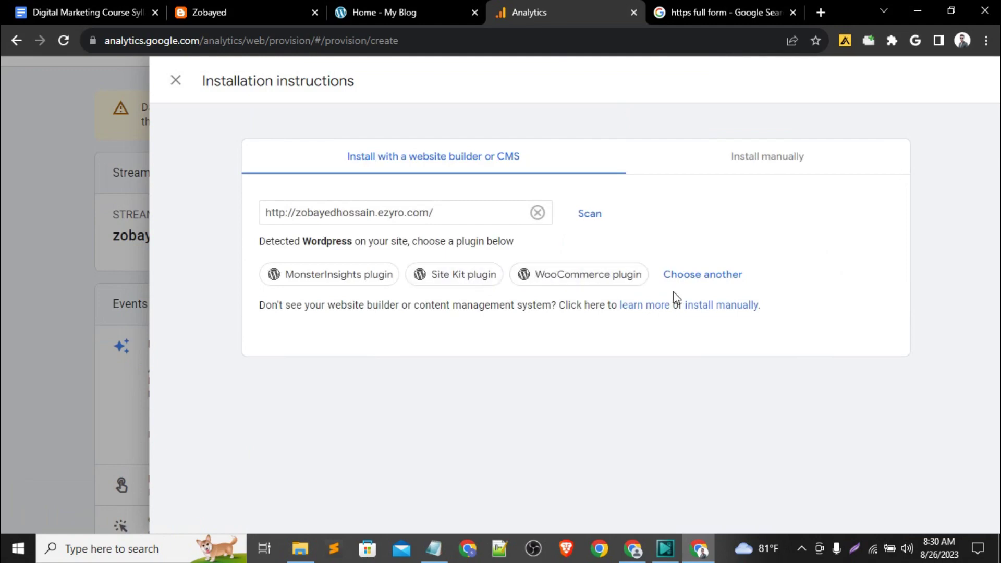
# Copy the Google tag code from the manual installation instructions and close the instructions.
pyautogui.click(773, 160)
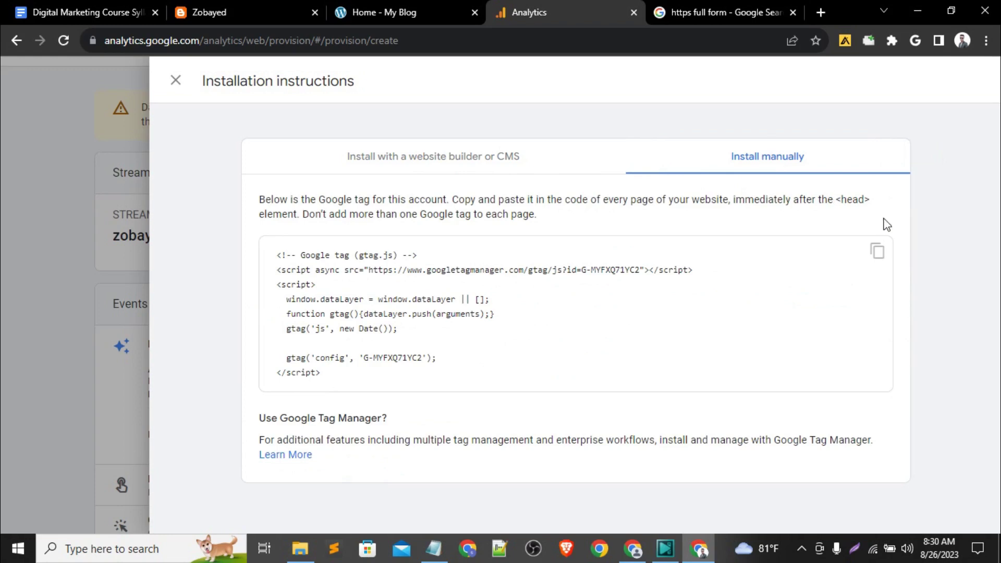
pyautogui.click(877, 253)
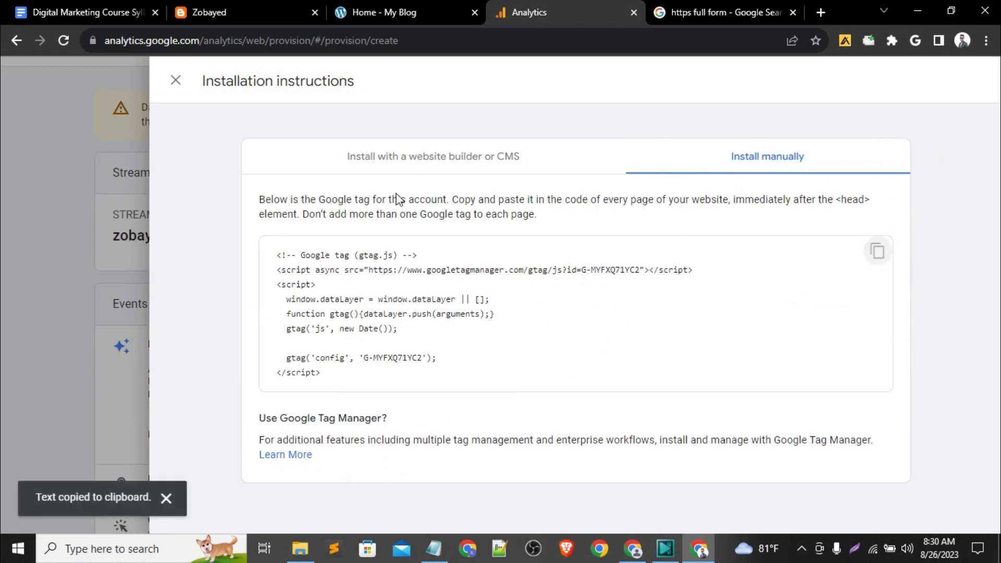
pyautogui.click(176, 79)
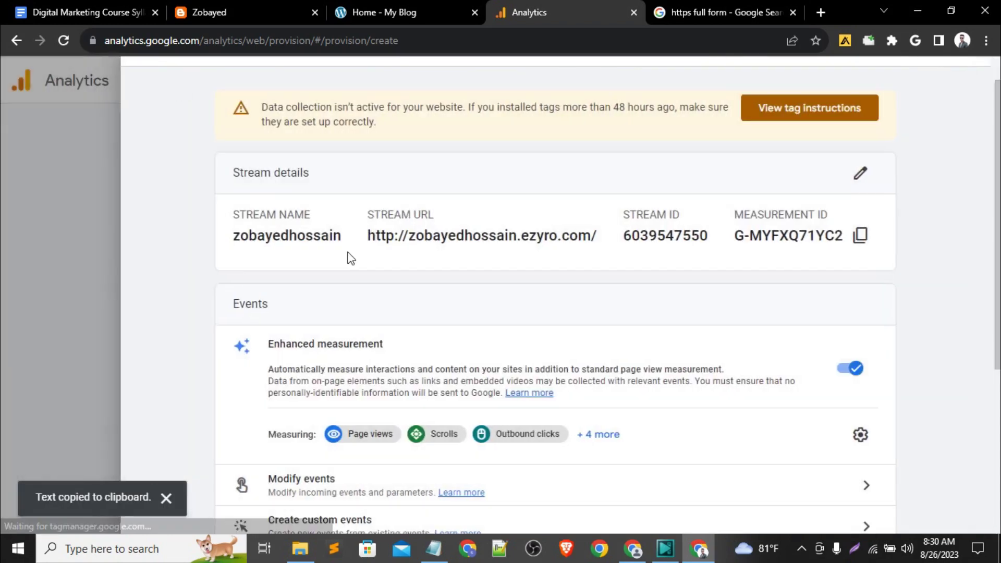
# Reopen the stream's tag instructions to review the manual installation code, and close them.
pyautogui.scroll(-5, 345, 281)
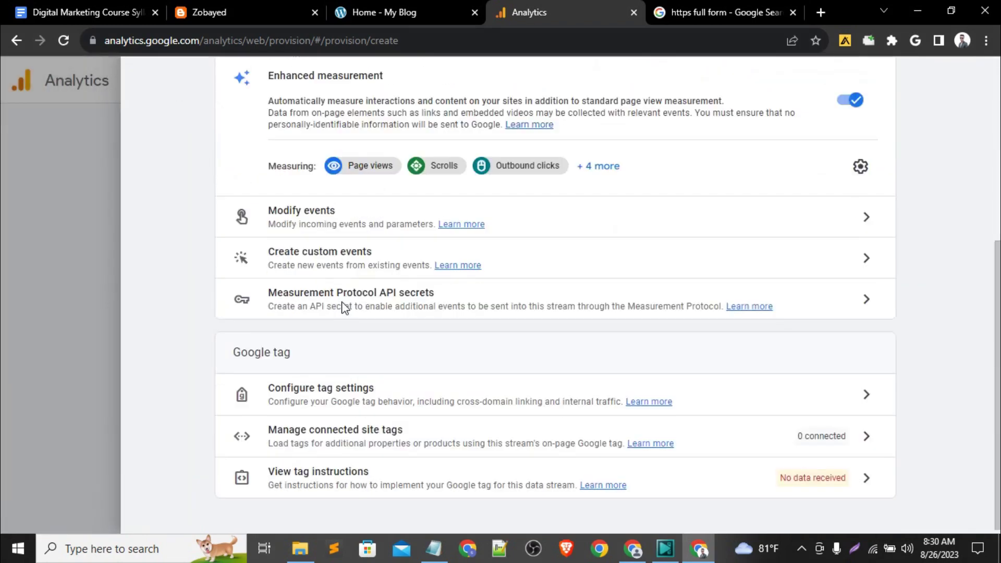
pyautogui.click(384, 478)
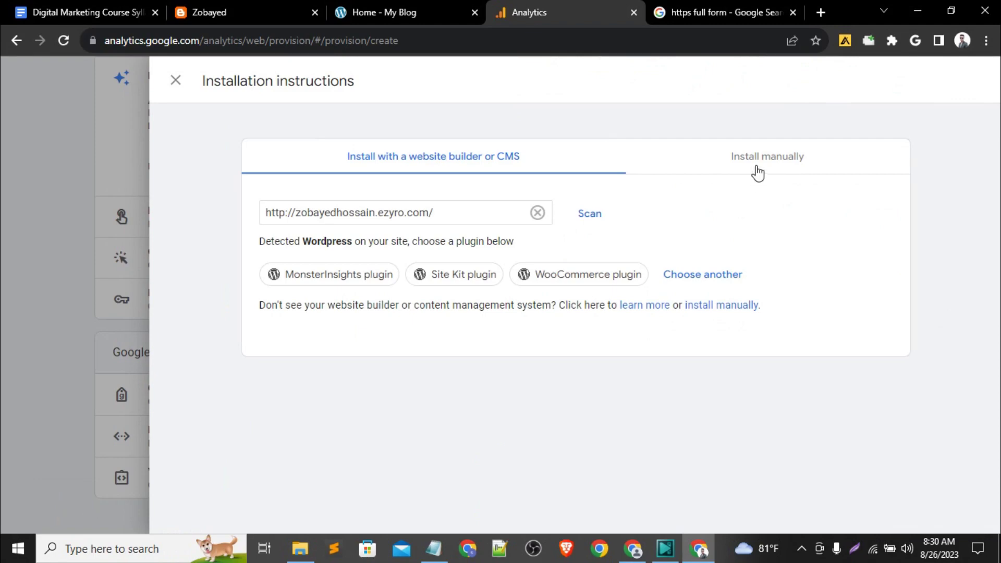
pyautogui.click(756, 166)
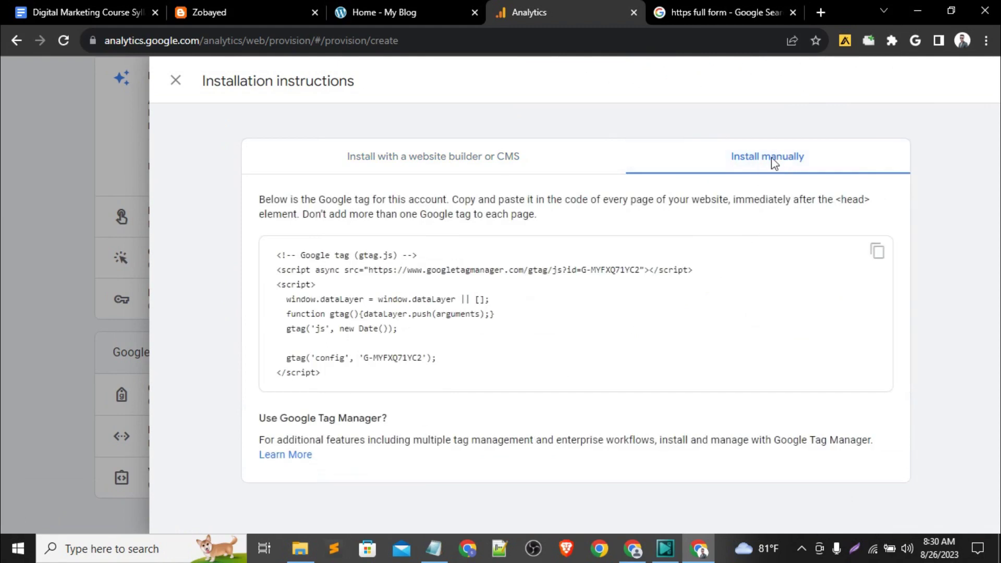
pyautogui.click(175, 80)
# Open the My Blog site's WordPress admin page by replacing the end of its address with wp-admin.
pyautogui.click(425, 1)
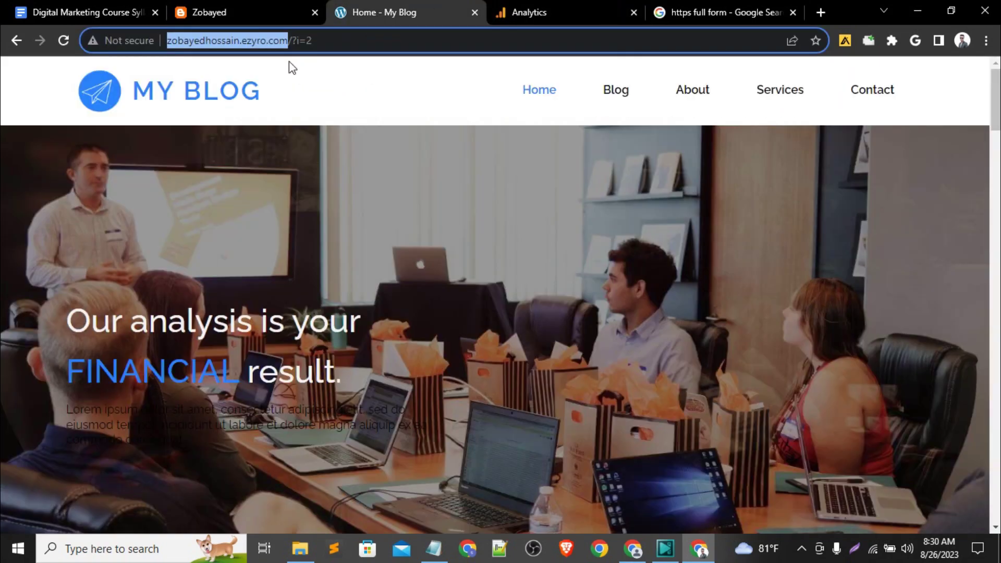
pyautogui.moveTo(291, 41); pyautogui.dragTo(440, 34)
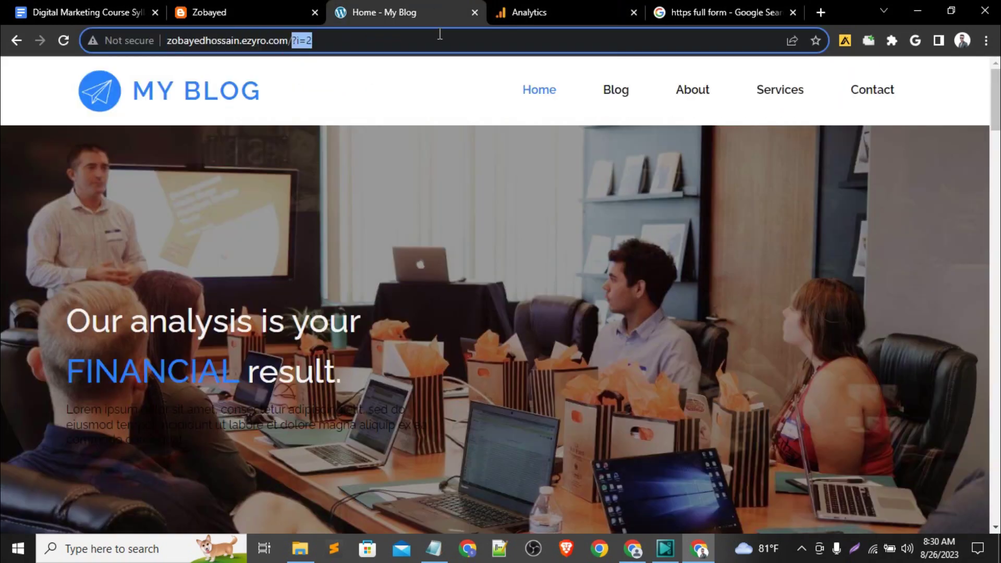
pyautogui.write('w')
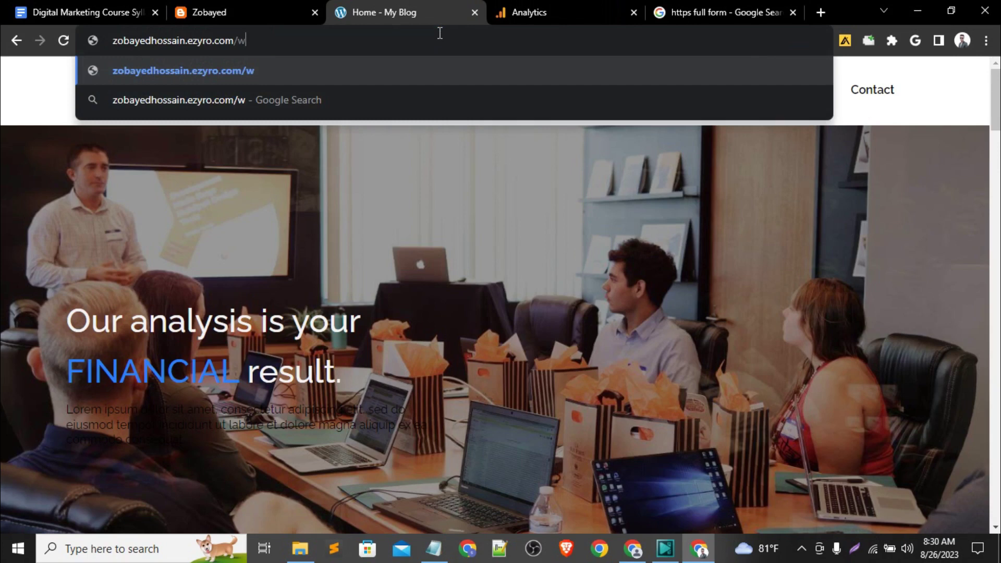
pyautogui.write('p-')
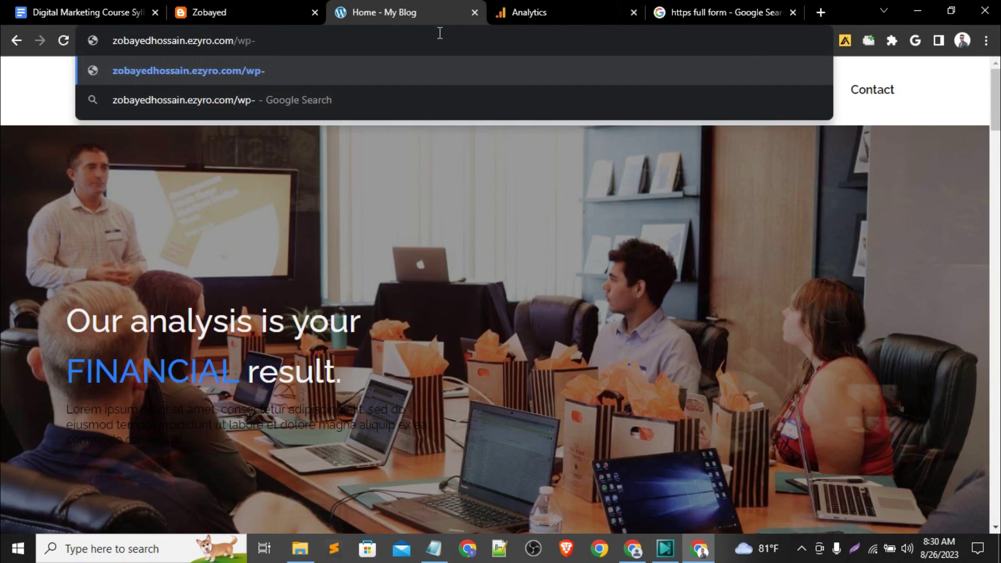
pyautogui.write('ad')
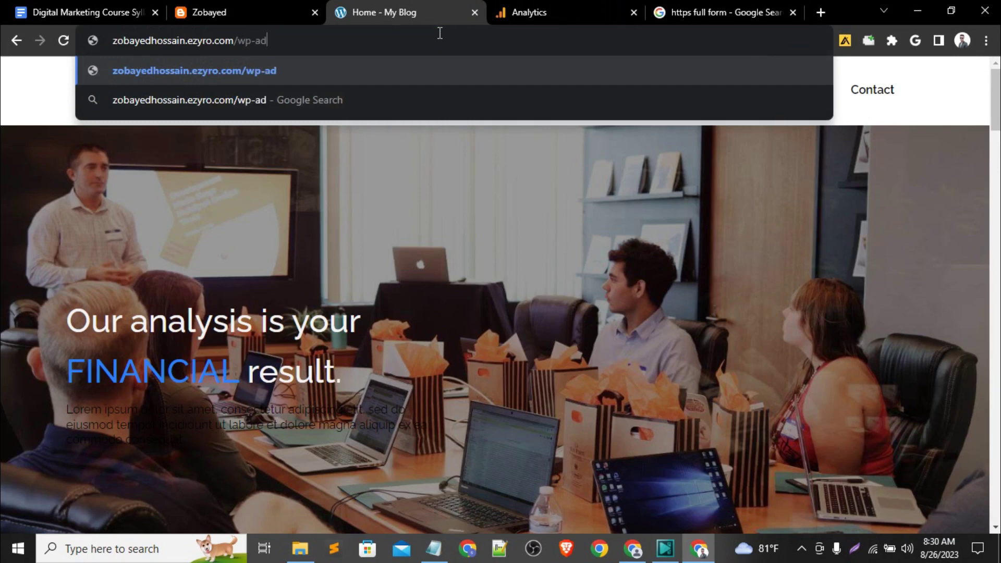
pyautogui.write('min')
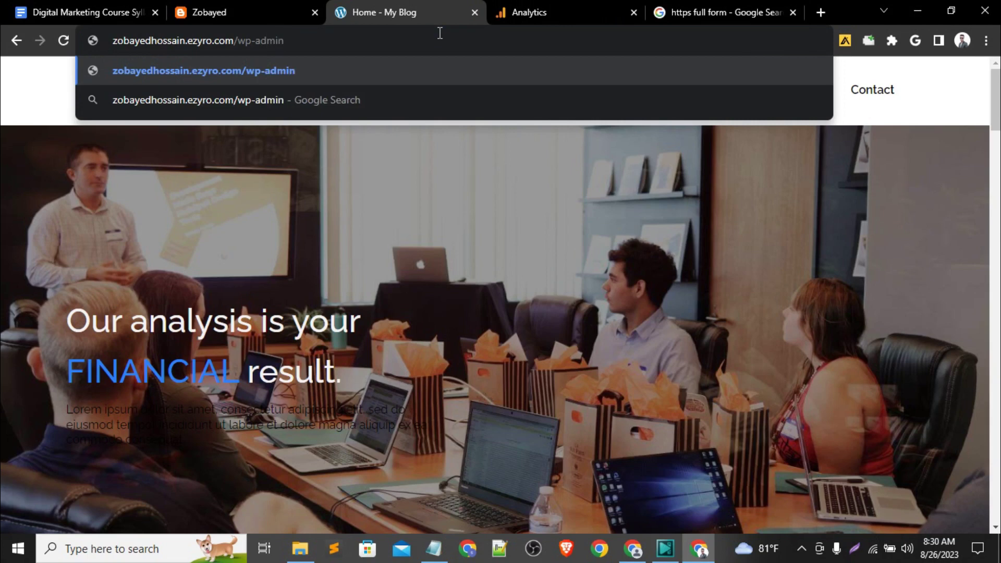
pyautogui.press('Return')
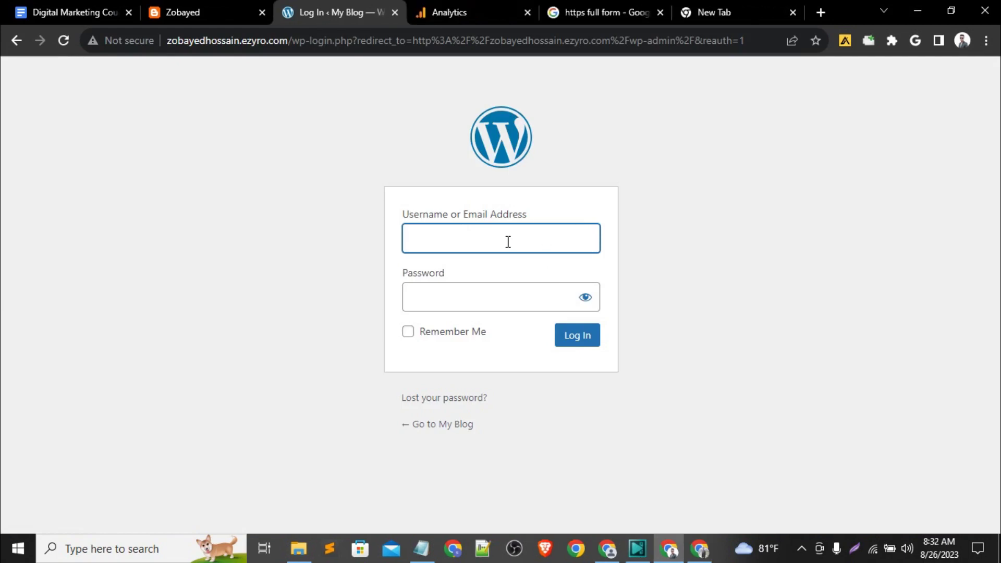
# Leave the login form empty and switch to the browser window showing My Blog's signed-in WordPress dashboard.
pyautogui.click(465, 290)
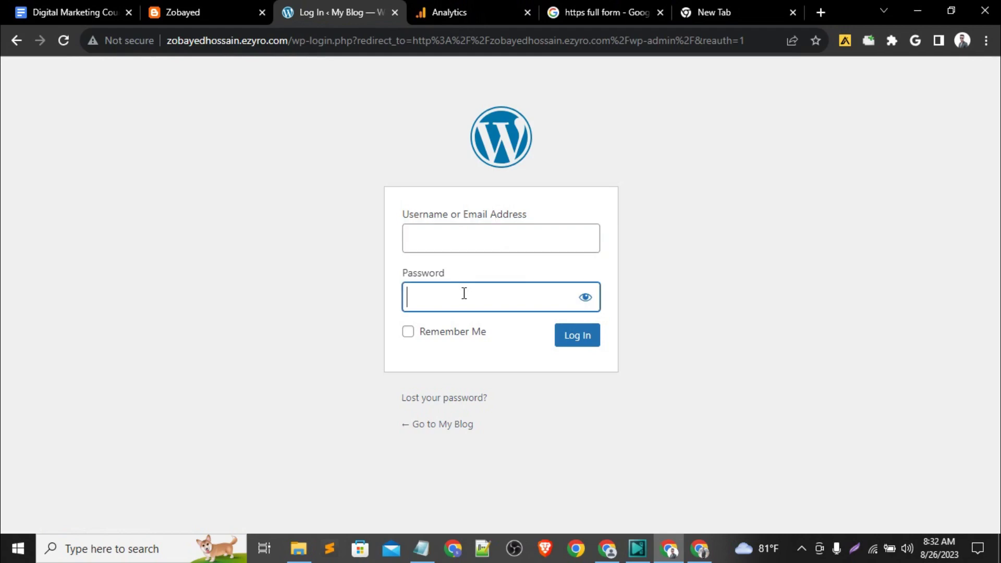
pyautogui.click(724, 294)
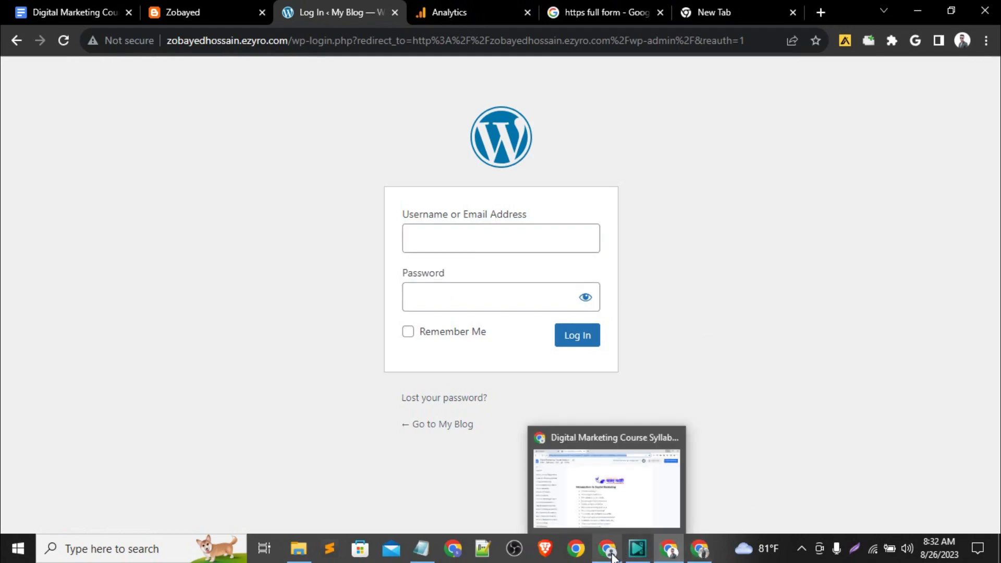
pyautogui.click(699, 553)
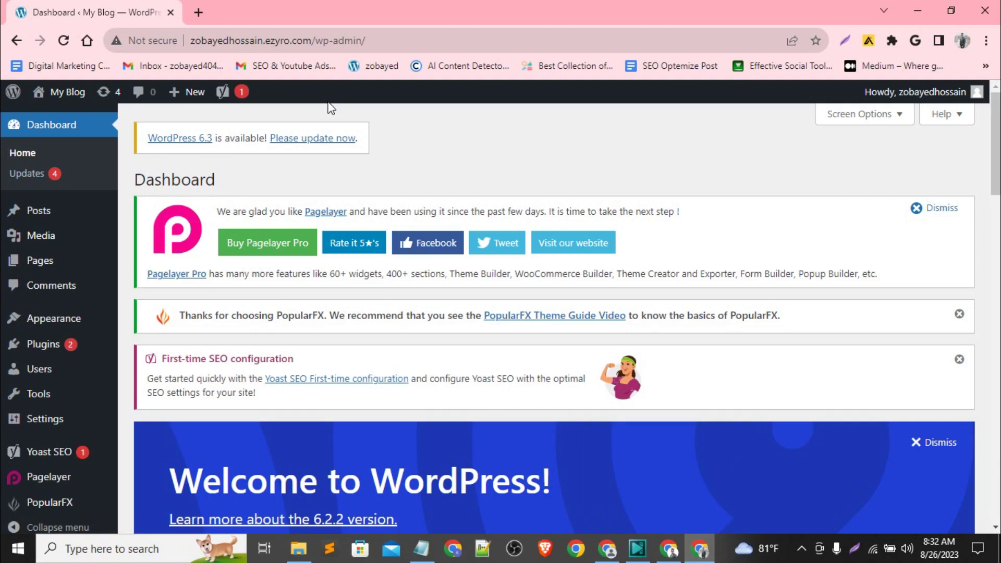
# Open the Theme File Editor for the PopularFX theme and bring its code and theme files list into view.
pyautogui.scroll(-2, 44, 289)
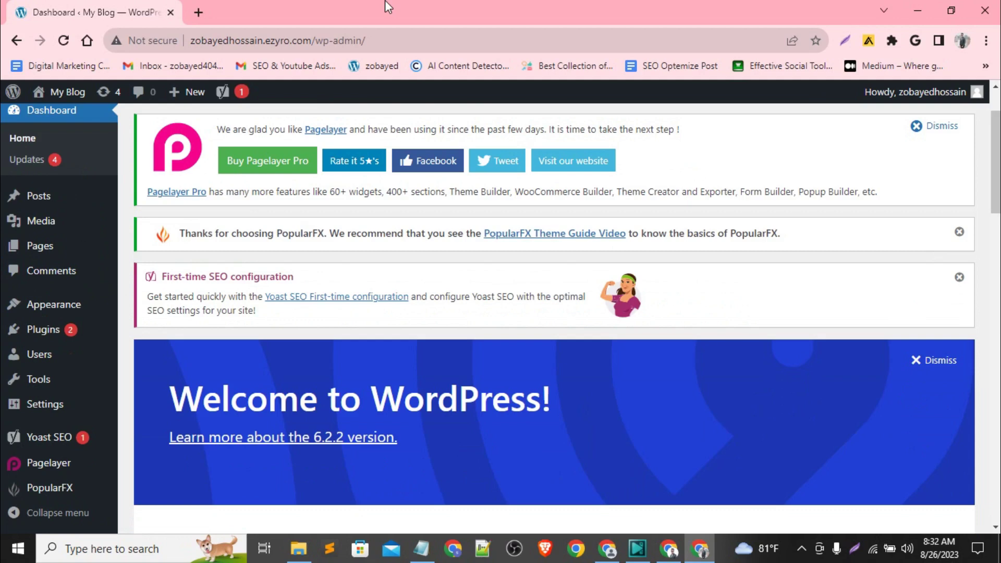
pyautogui.moveTo(50, 330)
pyautogui.scroll(-1, 51, 330)
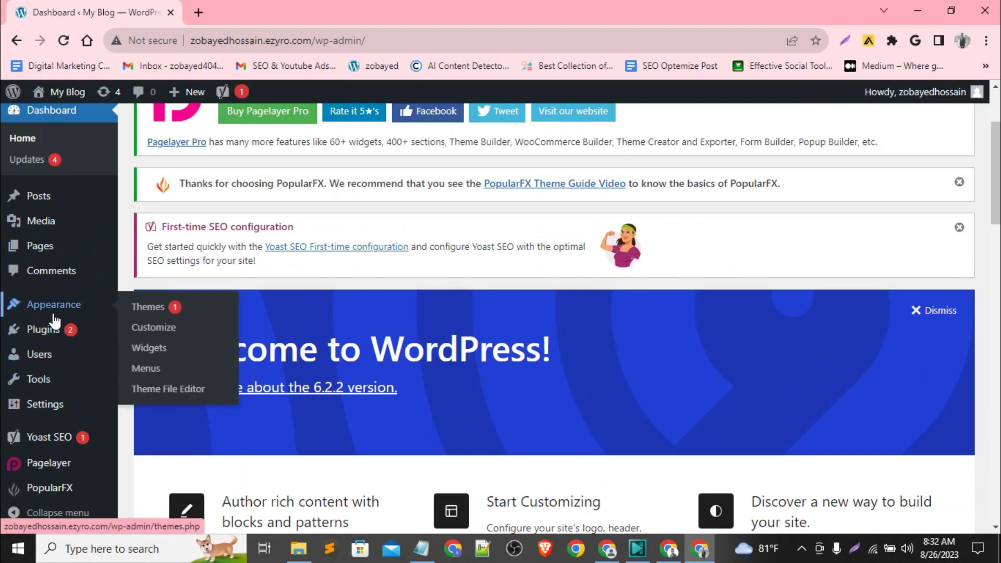
pyautogui.click(166, 396)
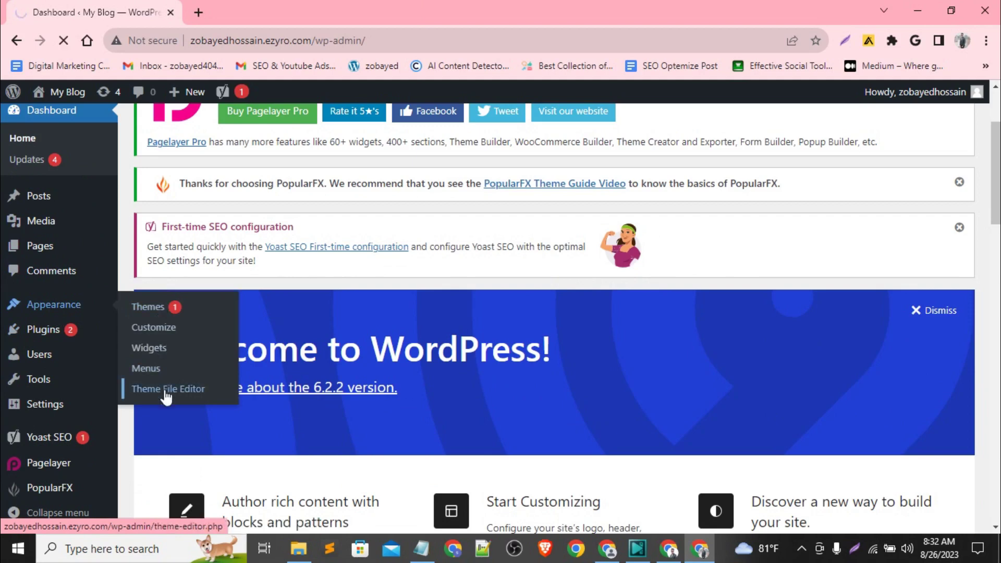
pyautogui.scroll(-3, 486, 286)
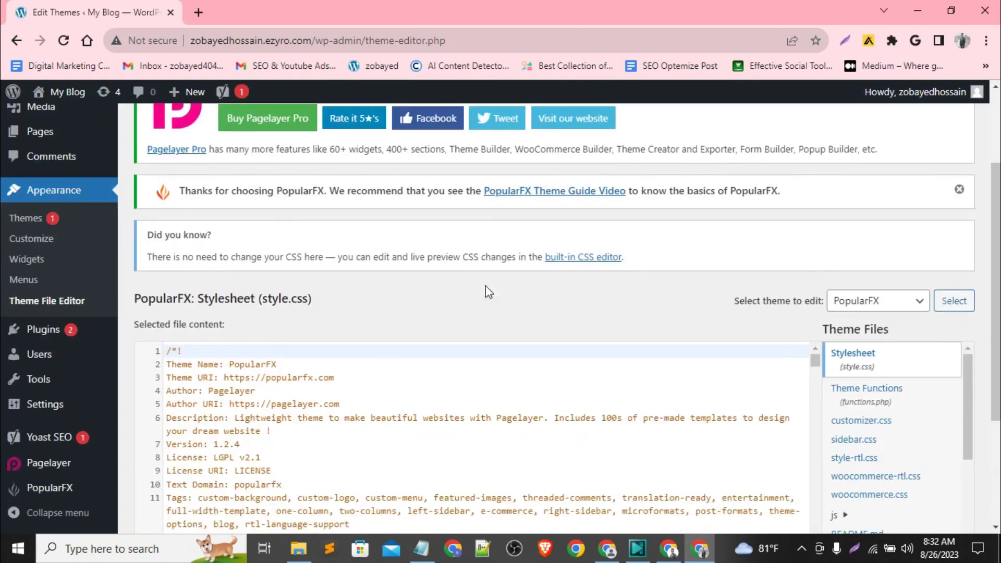
pyautogui.scroll(-2, 486, 285)
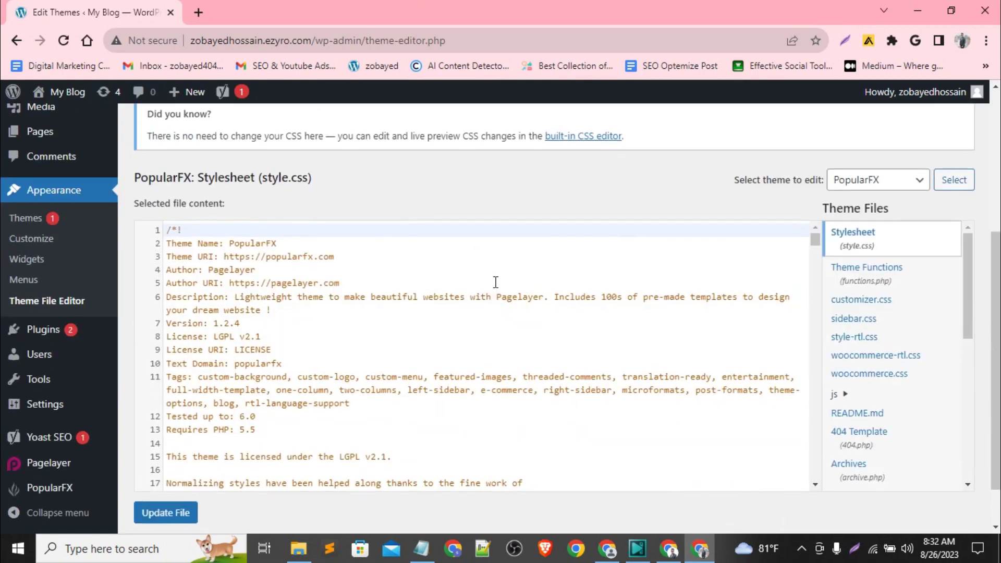
# Return to the Google Analytics web stream details in the other browser window.
pyautogui.moveTo(671, 554)
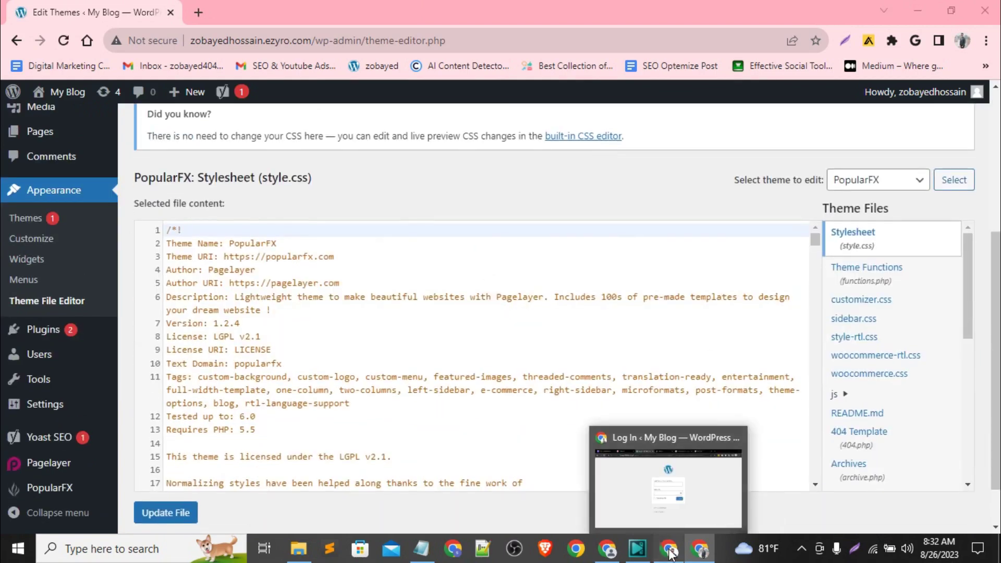
pyautogui.click(668, 475)
pyautogui.click(582, 6)
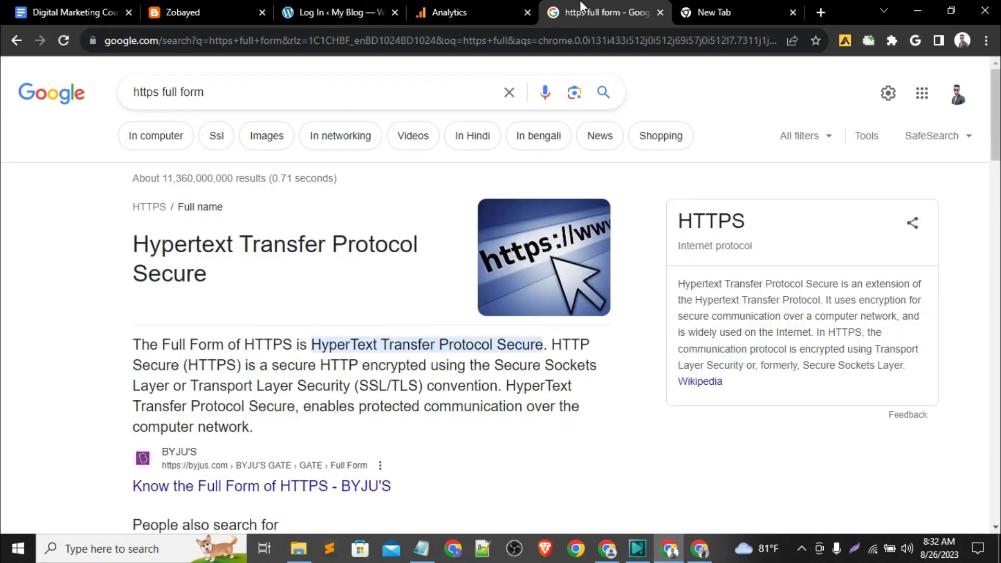
pyautogui.click(756, 5)
pyautogui.click(465, 6)
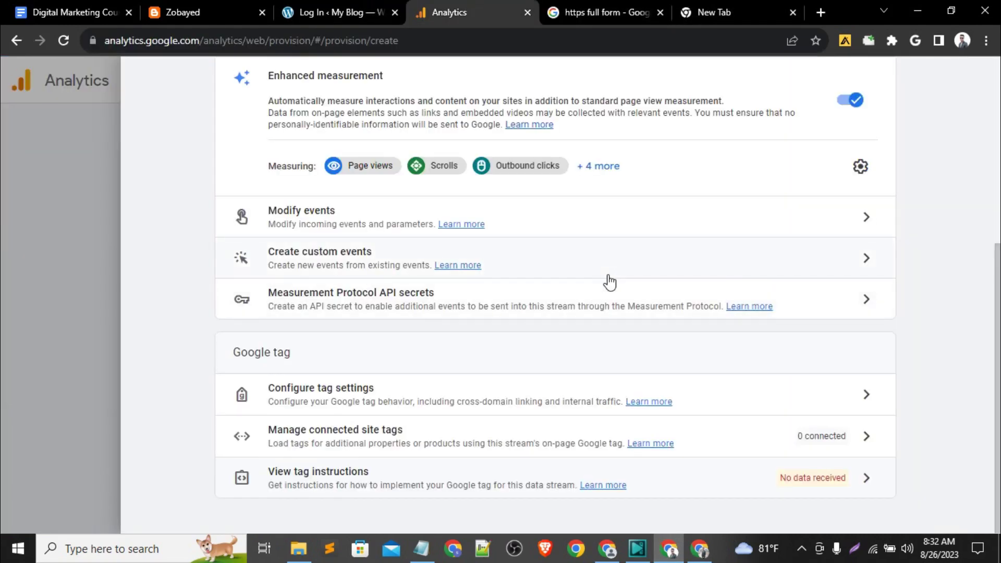
# Open the Google tag's manual installation instructions for the web stream and highlight the paragraph on where to place the code.
pyautogui.scroll(1, 608, 281)
pyautogui.scroll(-1, 608, 282)
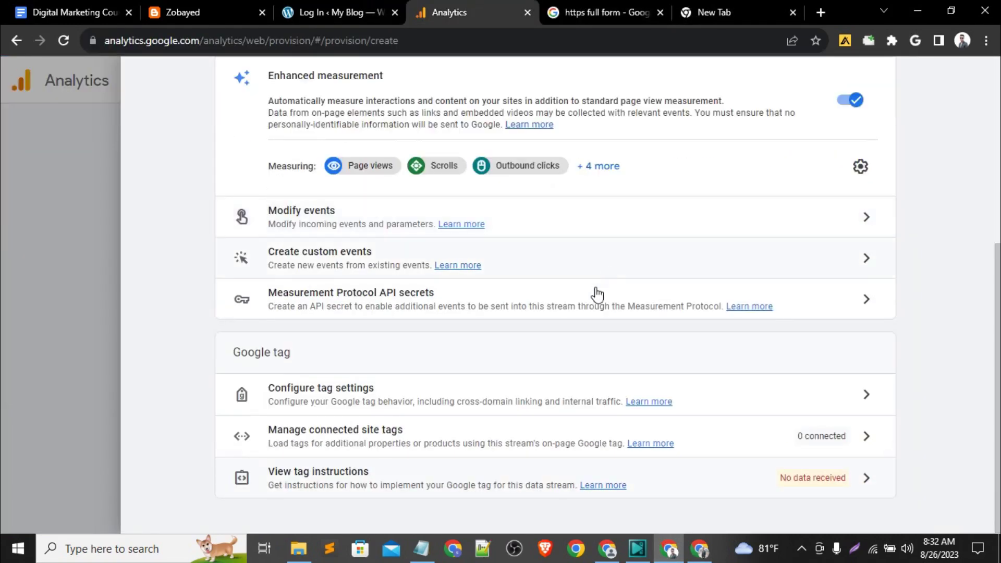
pyautogui.click(367, 472)
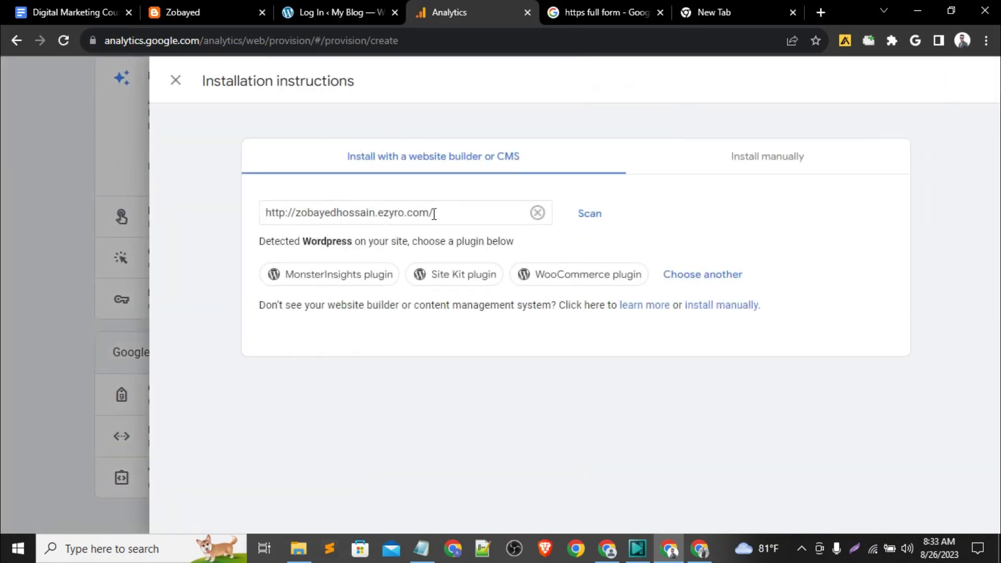
pyautogui.click(762, 168)
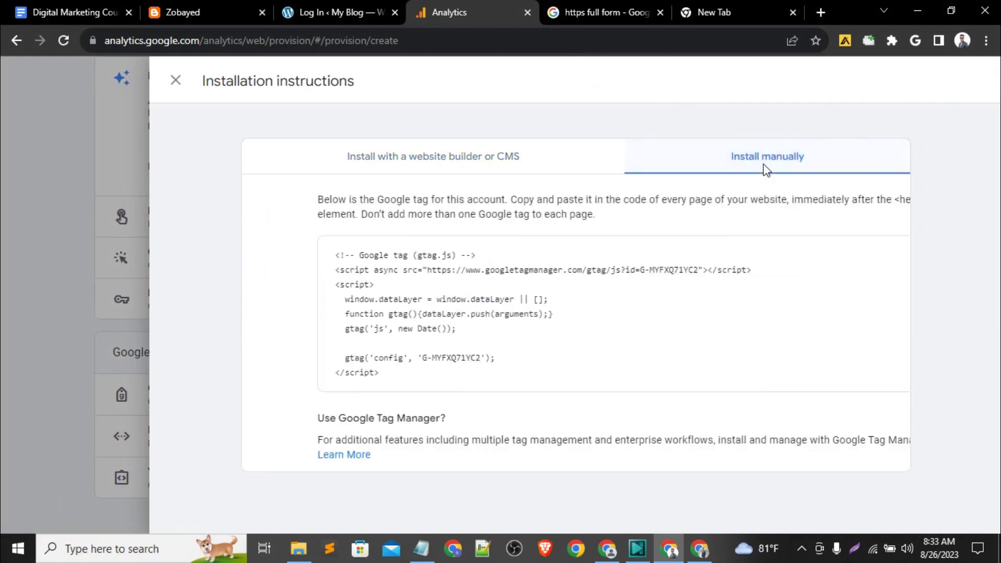
pyautogui.tripleClick(392, 206)
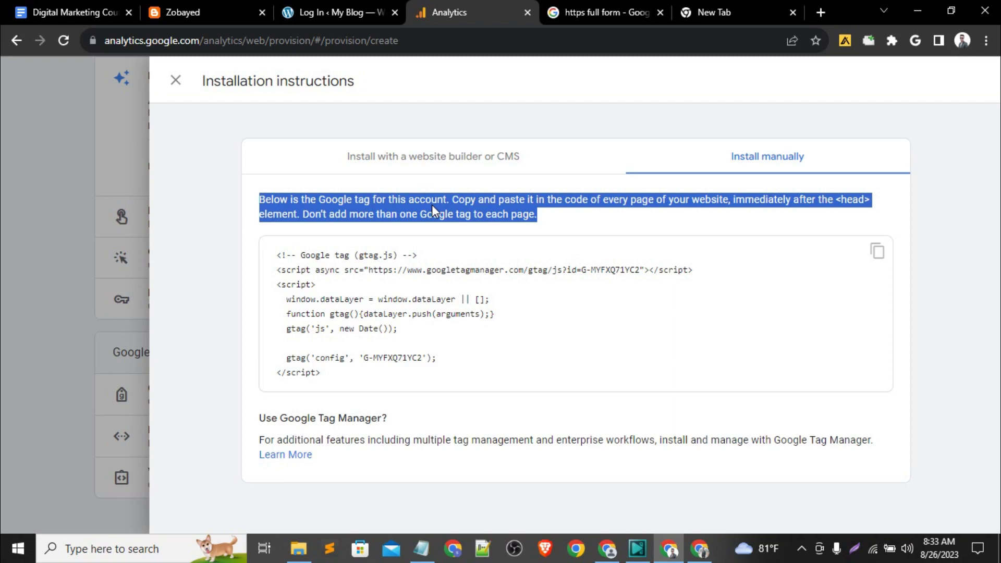
# Switch to the WordPress theme editor window and search the PopularFX stylesheet code for <head>.
pyautogui.click(360, 4)
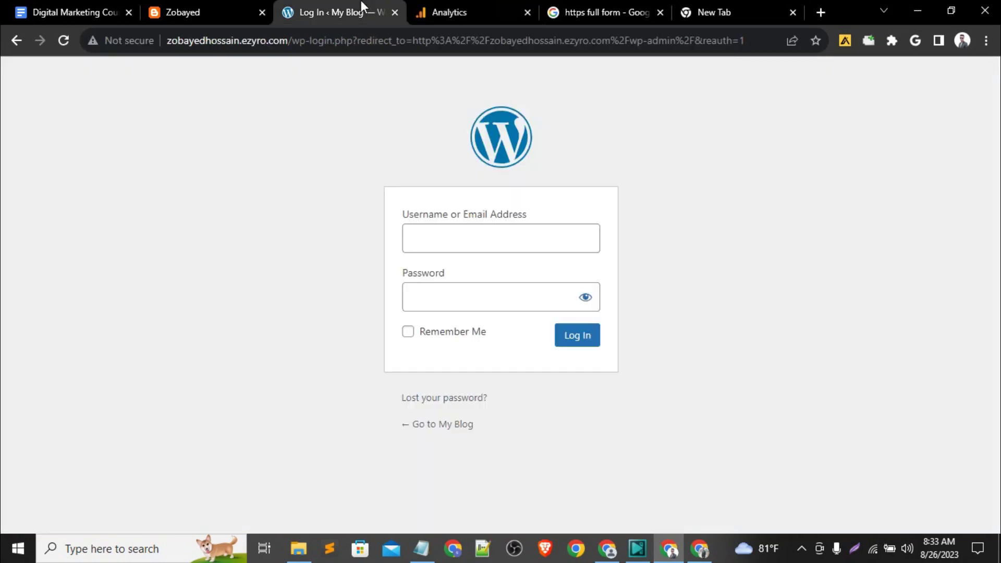
pyautogui.click(700, 549)
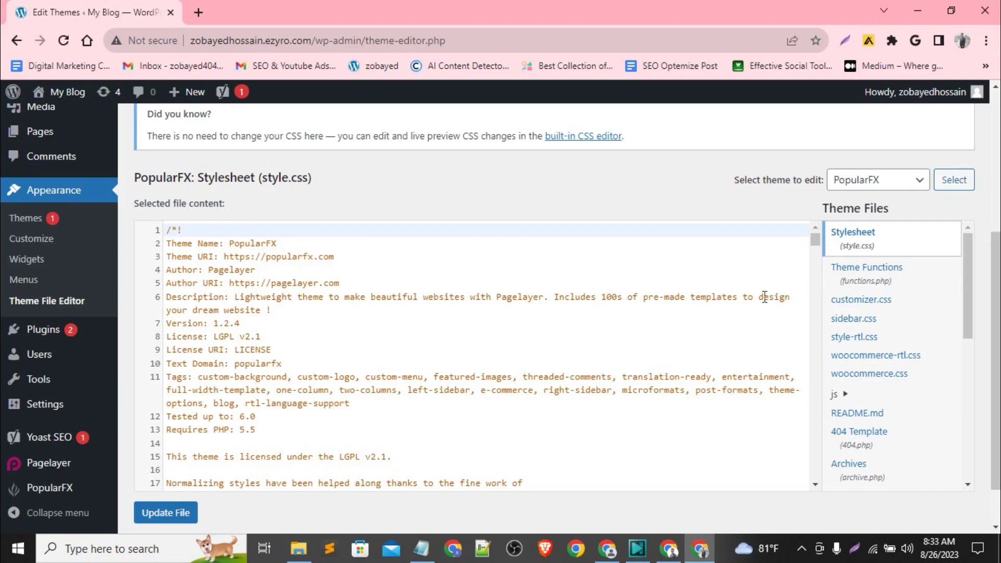
pyautogui.click(330, 320)
pyautogui.hotkey('ctrl', 'f')
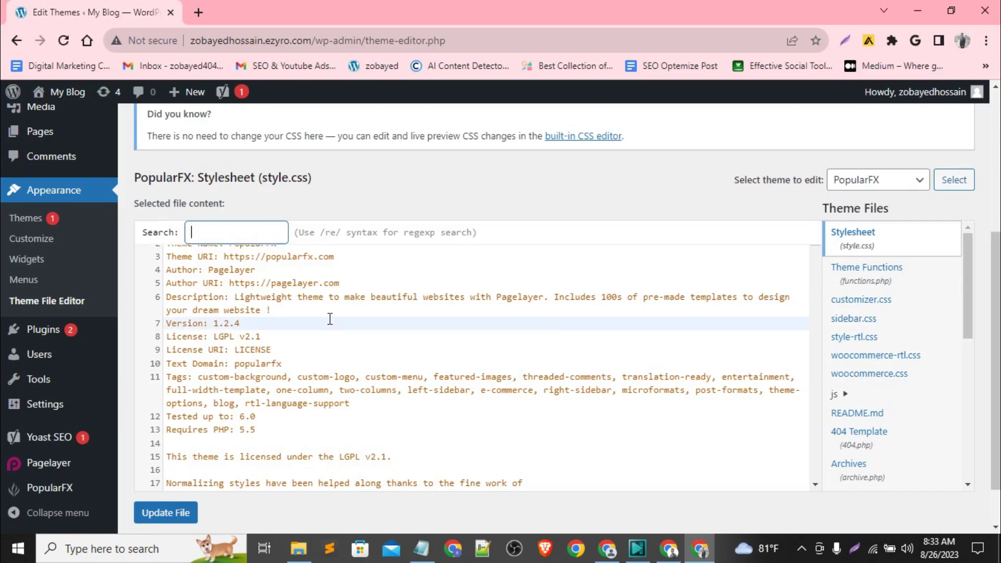
pyautogui.write('head')
pyautogui.press('Return')
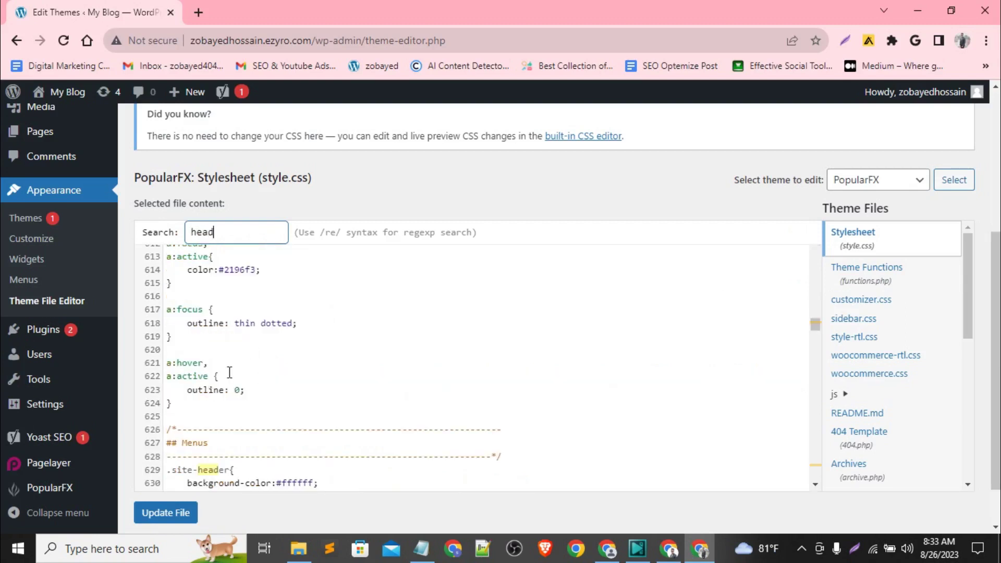
pyautogui.click(192, 234)
pyautogui.write('<')
pyautogui.click(225, 233)
pyautogui.write('>')
# Open the Theme Header file (header.php) and place the cursor after its opening <head> tag.
pyautogui.scroll(-1, 862, 395)
pyautogui.scroll(-2, 862, 395)
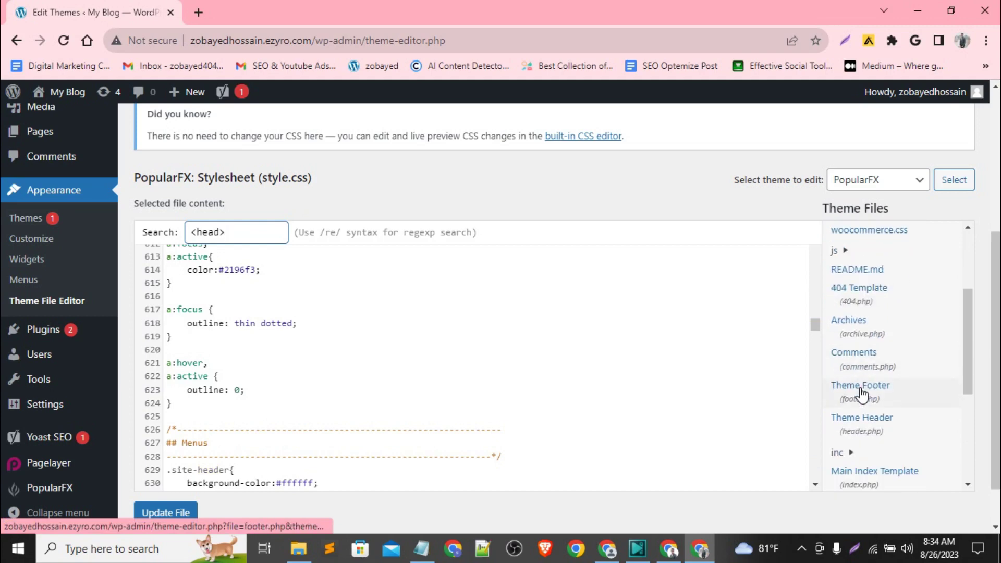
pyautogui.click(880, 421)
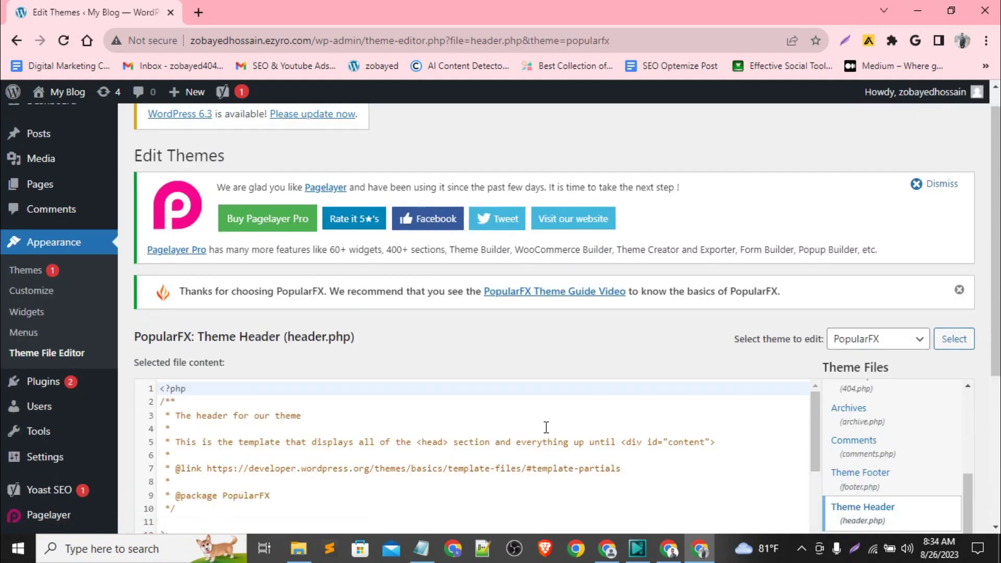
pyautogui.scroll(-1, 360, 416)
pyautogui.scroll(-3, 360, 416)
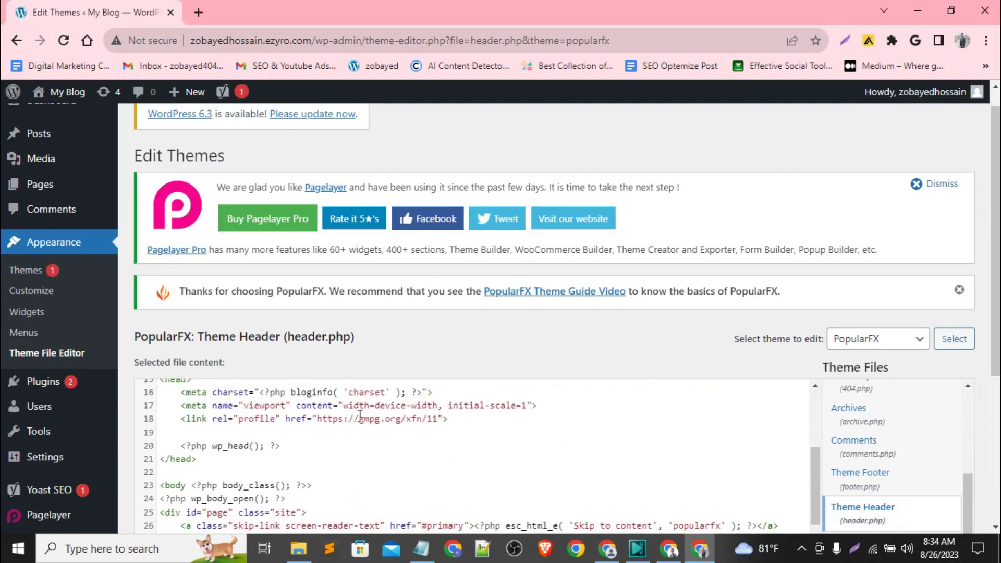
pyautogui.click(198, 417)
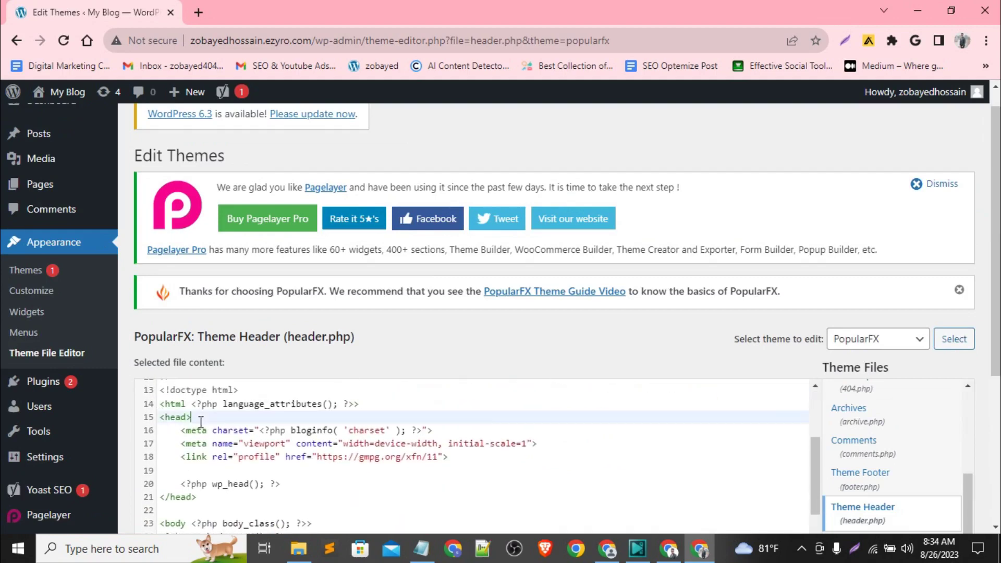
# Insert the copied Google tag code on a new line below the closing </head> tag in header.php and try to update the file.
pyautogui.scroll(-5, 427, 250)
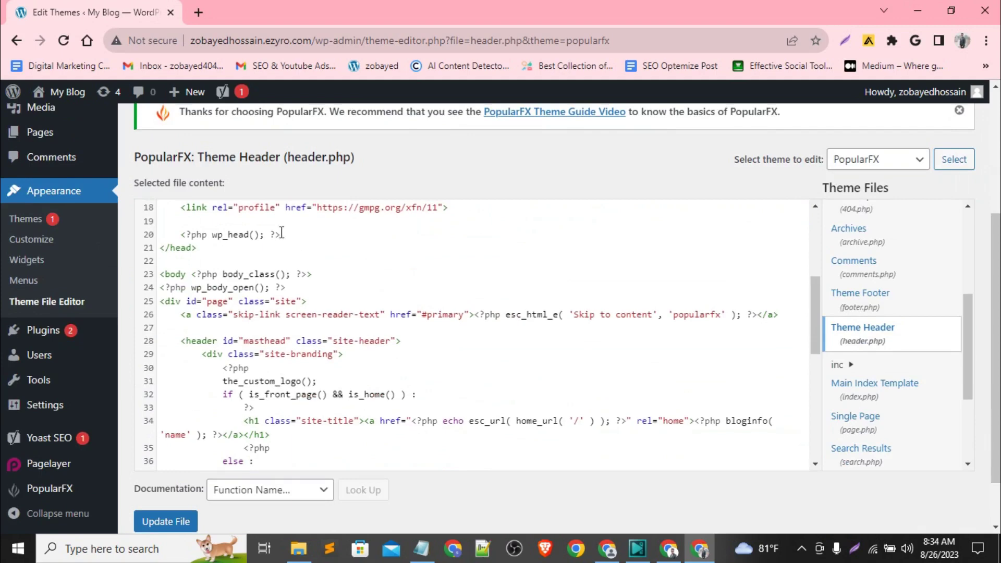
pyautogui.click(215, 249)
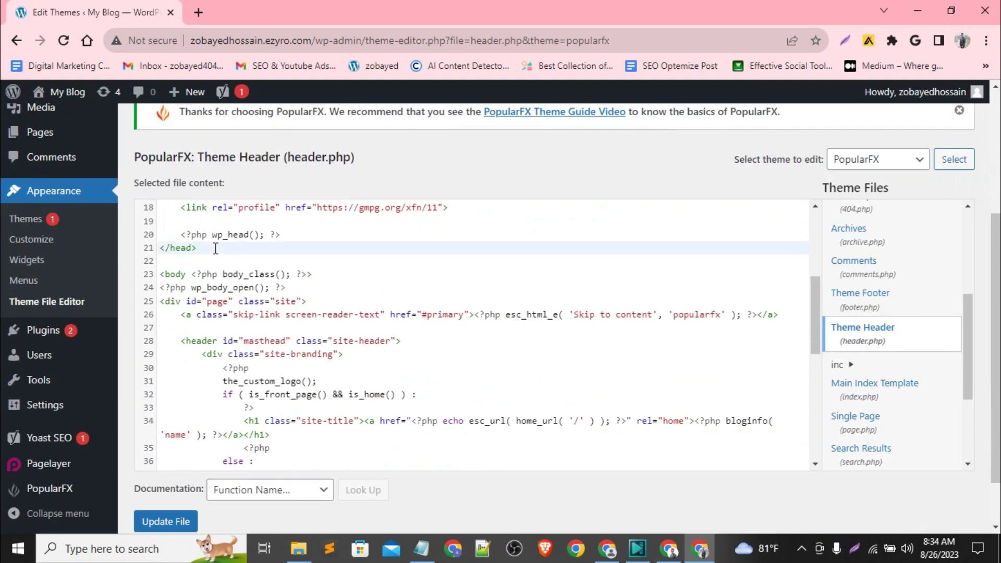
pyautogui.press('Return')
pyautogui.press('Return')
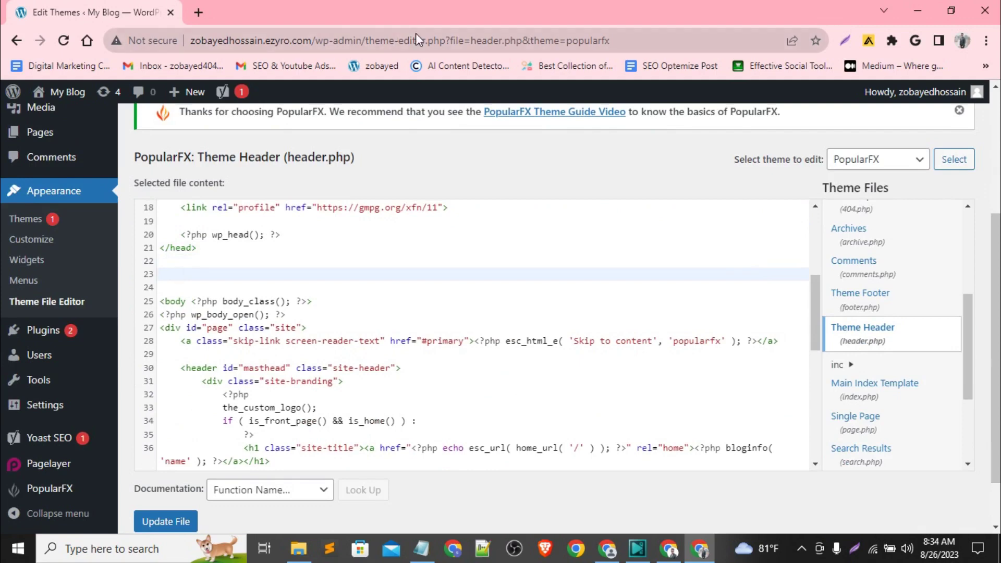
pyautogui.press('super+v')
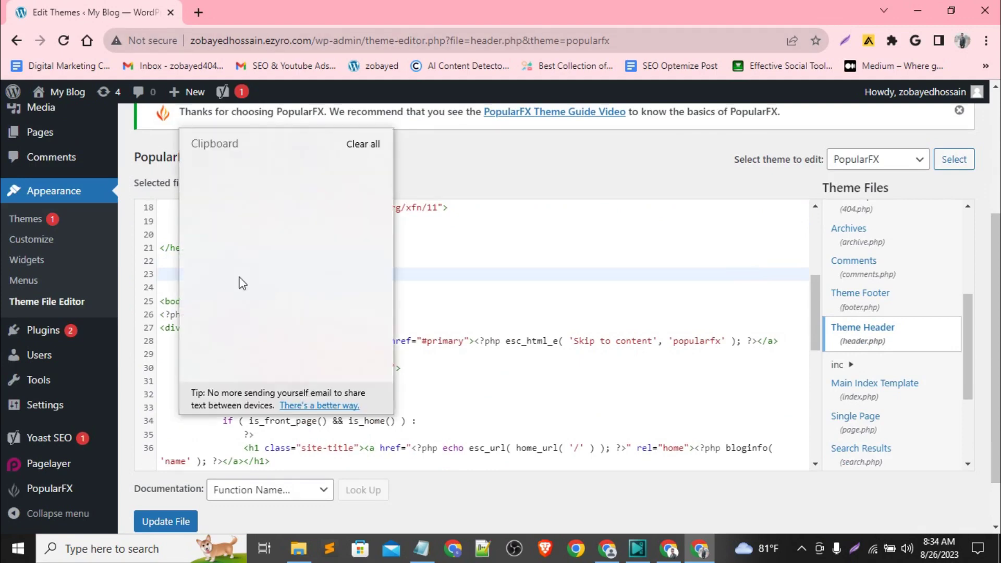
pyautogui.click(270, 239)
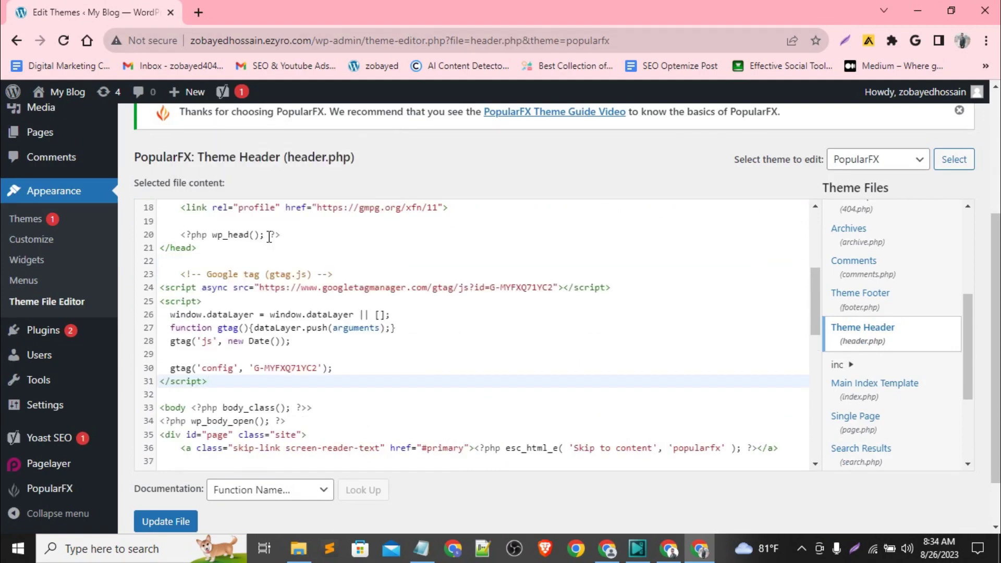
pyautogui.click(178, 529)
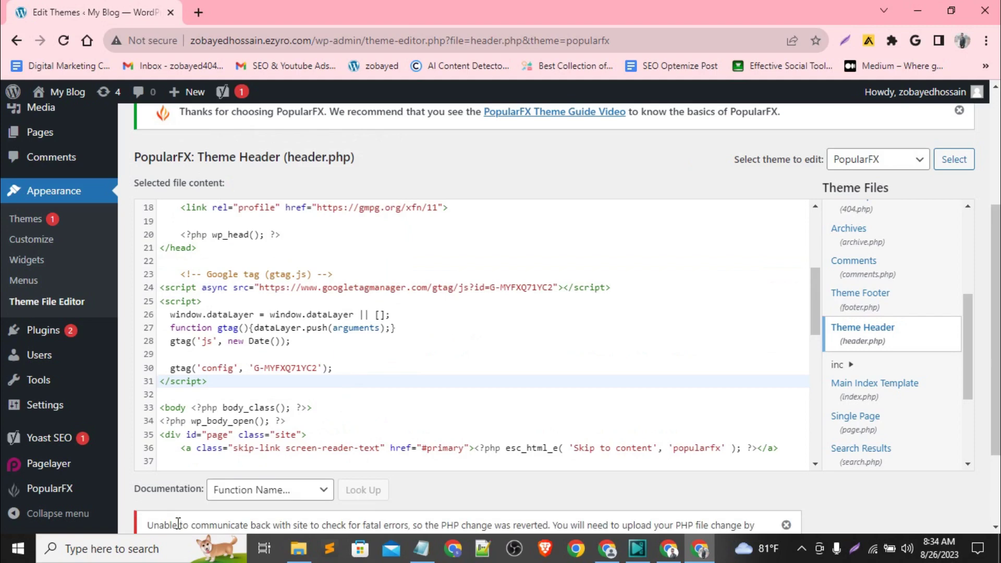
pyautogui.scroll(-3, 366, 397)
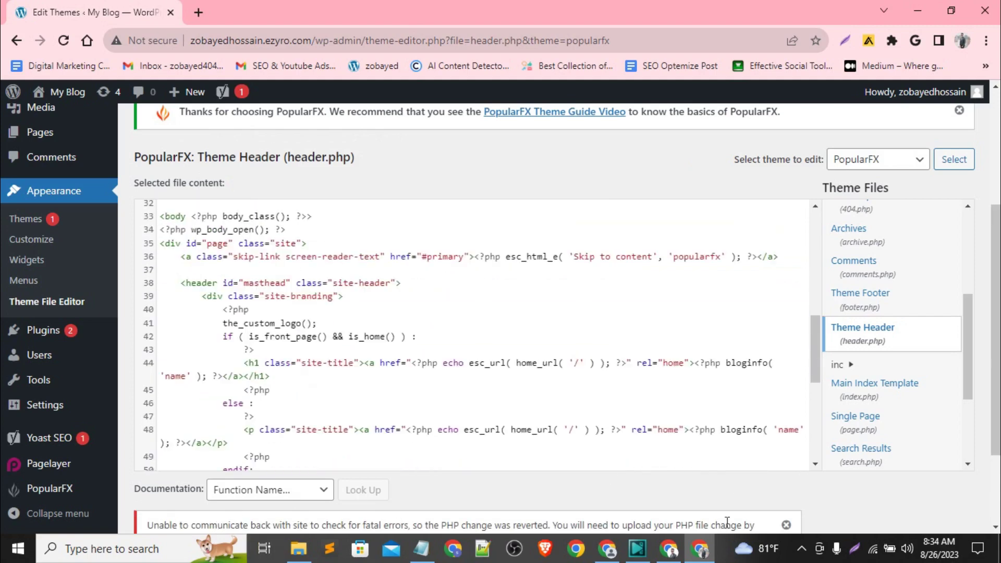
# Return to Google Analytics in the other browser window and close the installation instructions and the web stream details.
pyautogui.moveTo(669, 549)
pyautogui.click(667, 488)
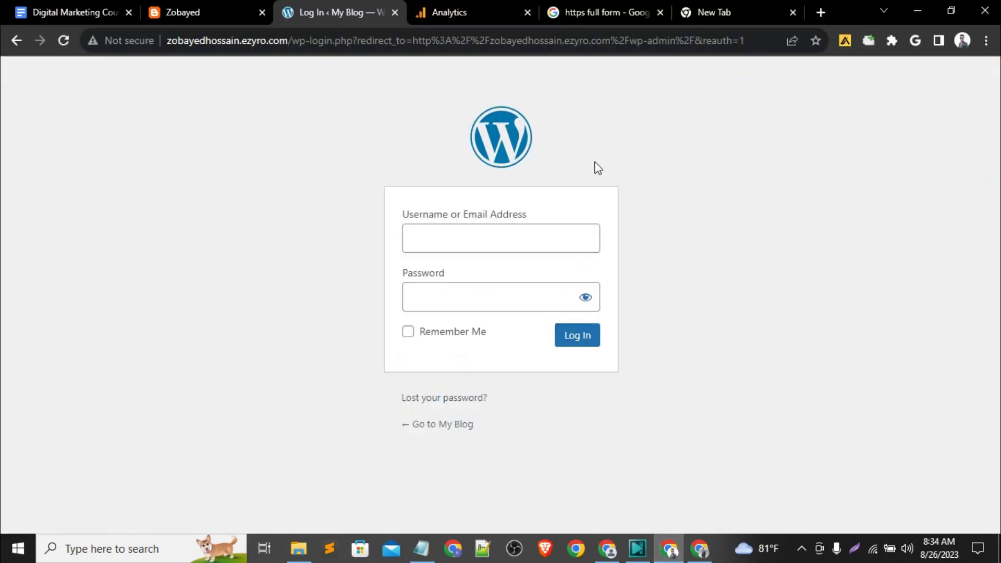
pyautogui.click(522, 11)
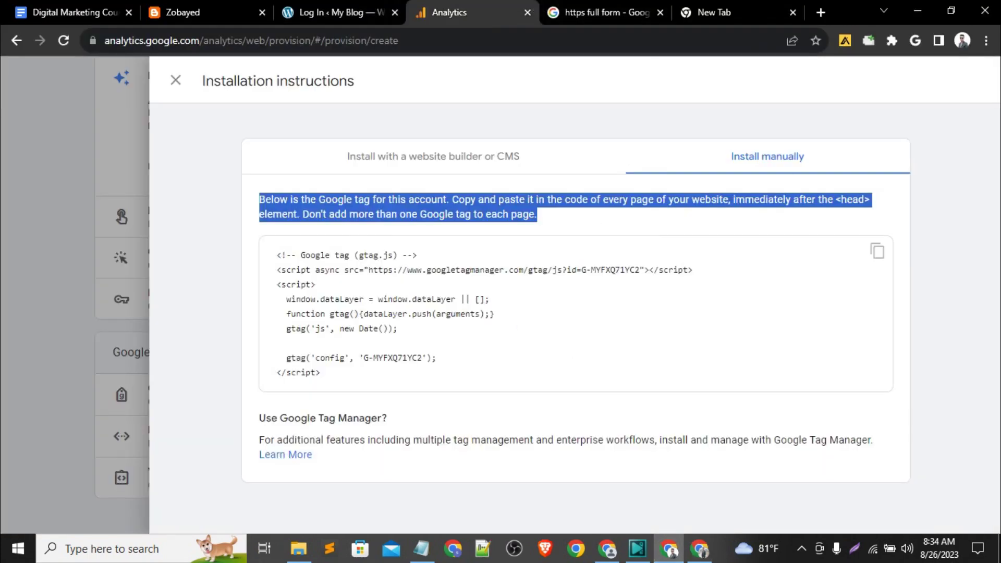
pyautogui.click(176, 80)
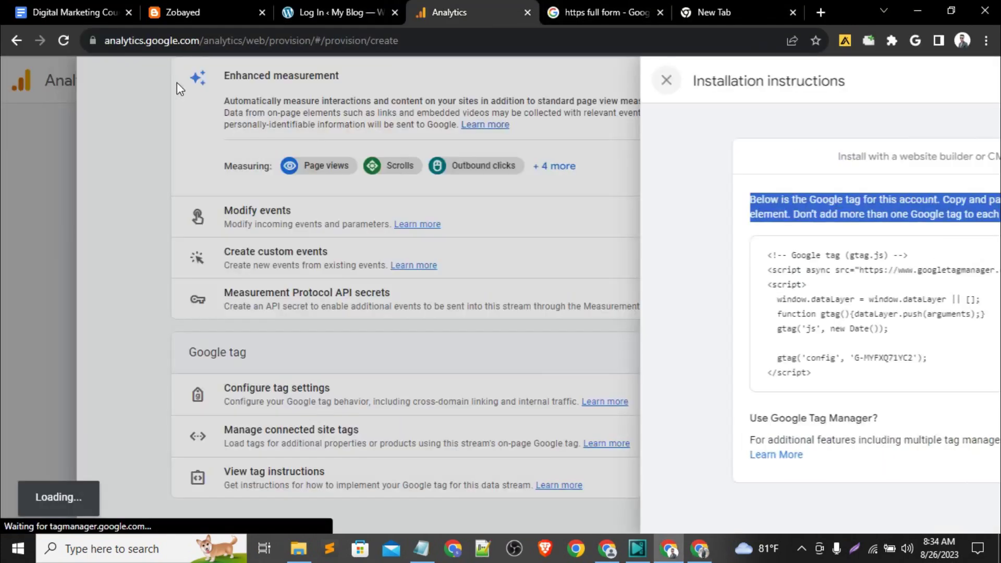
pyautogui.click(23, 204)
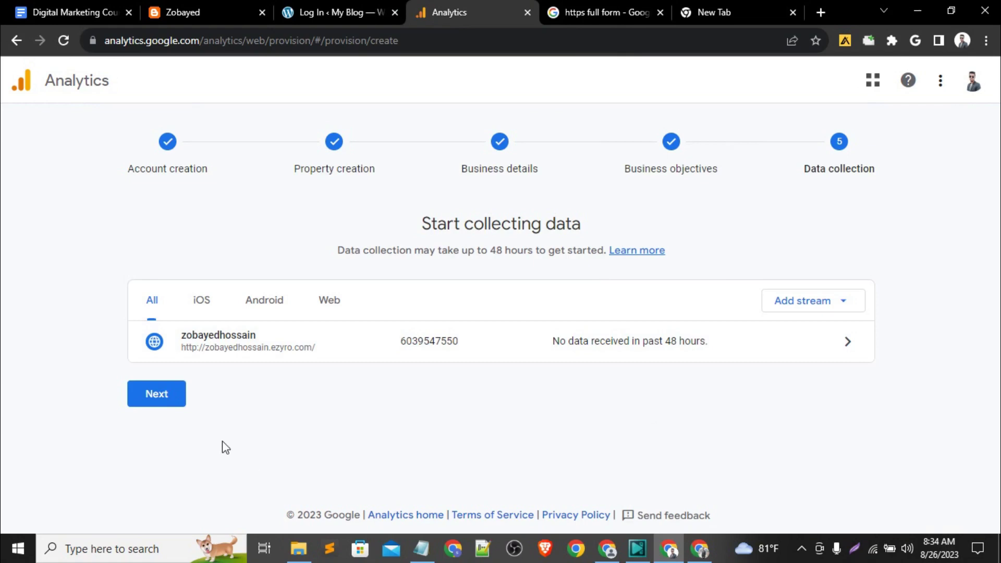
# Finish the data collection setup through to the Analytics home page, saving the email communications preferences with no options selected.
pyautogui.click(162, 401)
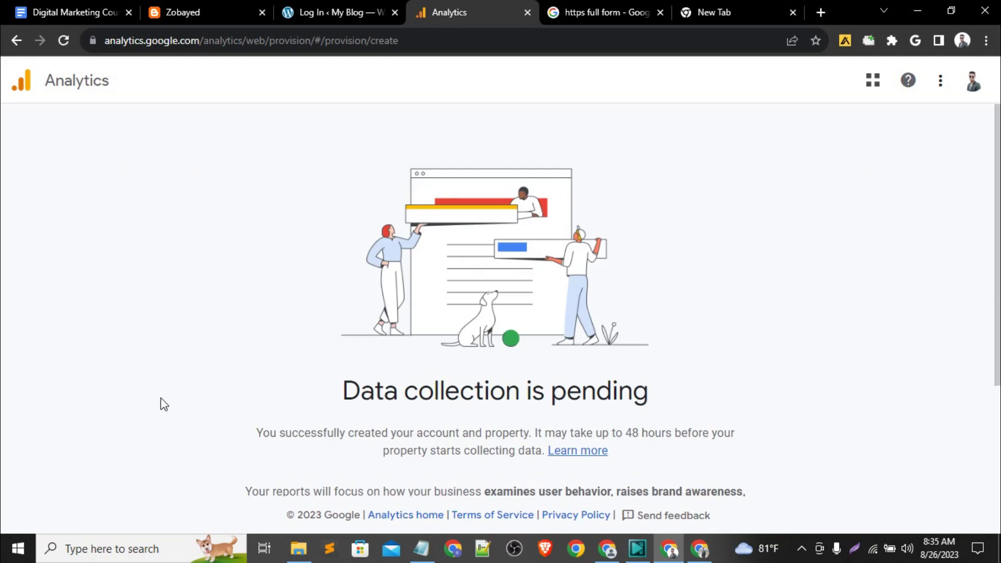
pyautogui.scroll(-3, 371, 407)
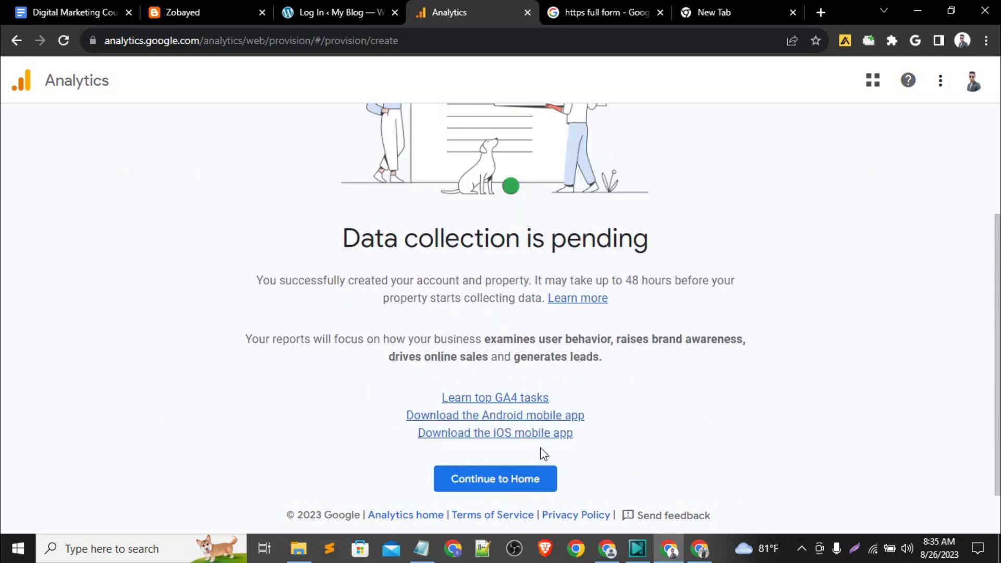
pyautogui.click(515, 482)
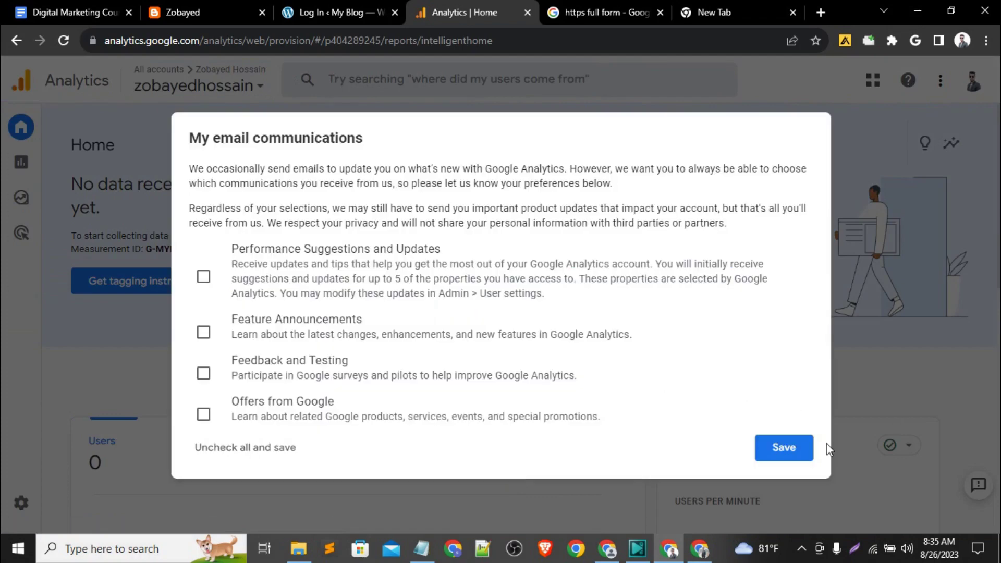
pyautogui.click(810, 453)
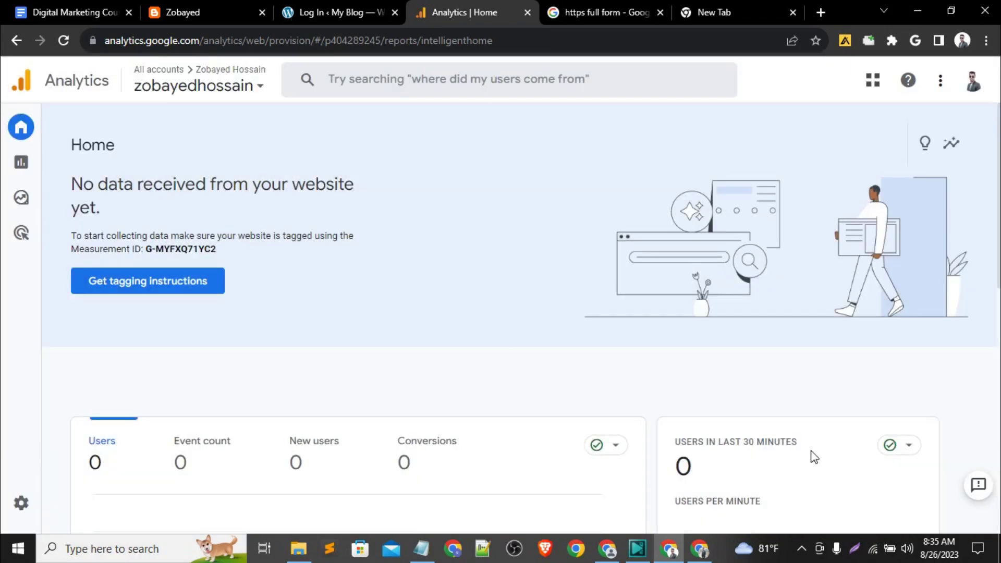
# Look over the list of Analytics accounts and properties and the cards on the home page.
pyautogui.click(222, 86)
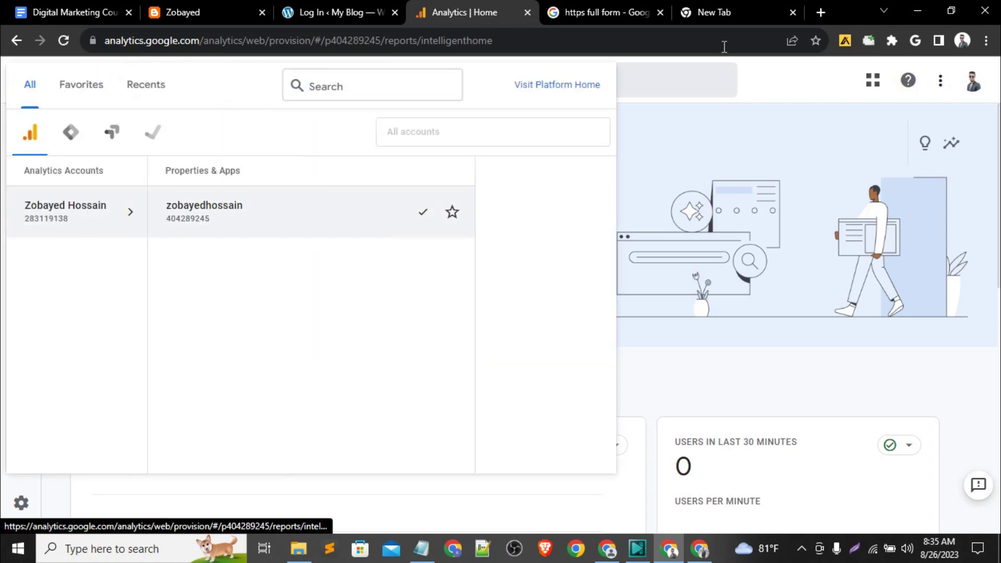
pyautogui.click(772, 86)
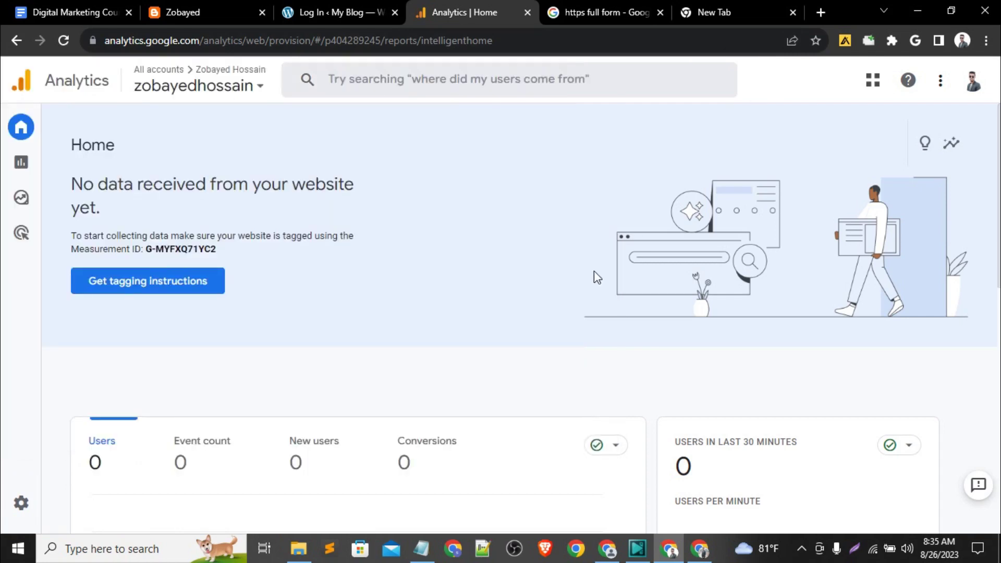
pyautogui.scroll(-5, 596, 276)
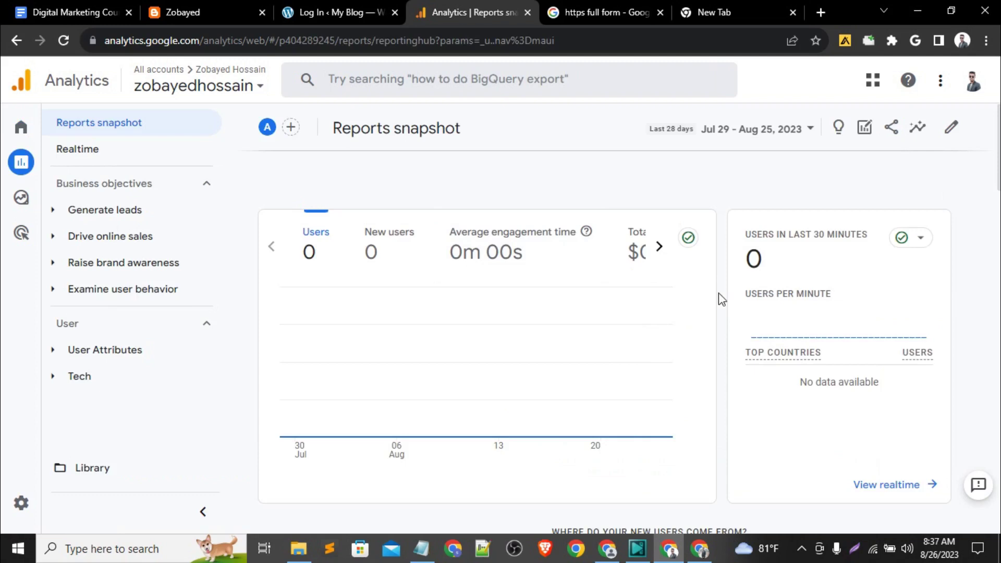
# Open the Realtime overview from the Reports snapshot and examine the number of users in the last 30 minutes.
pyautogui.scroll(-3, 790, 338)
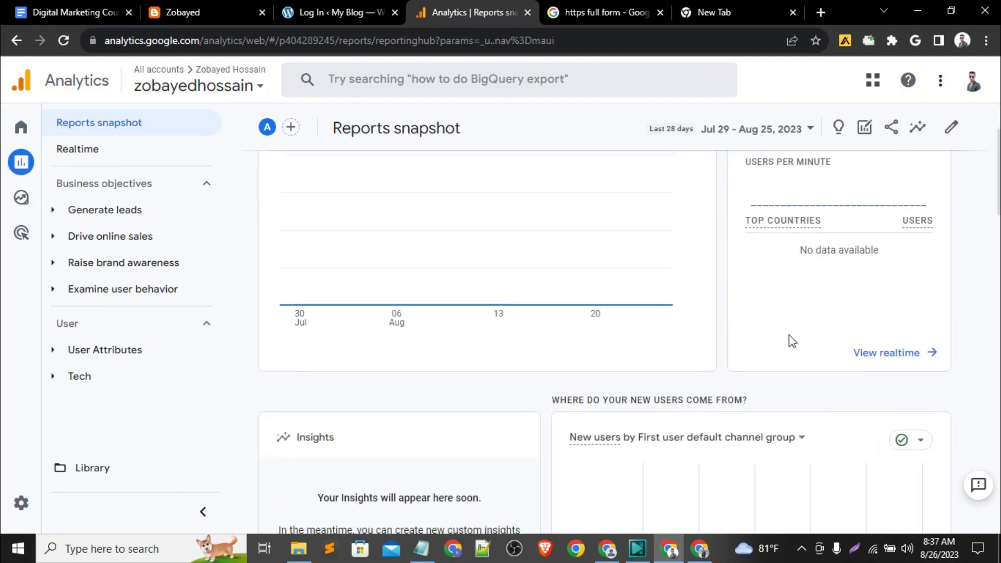
pyautogui.click(906, 349)
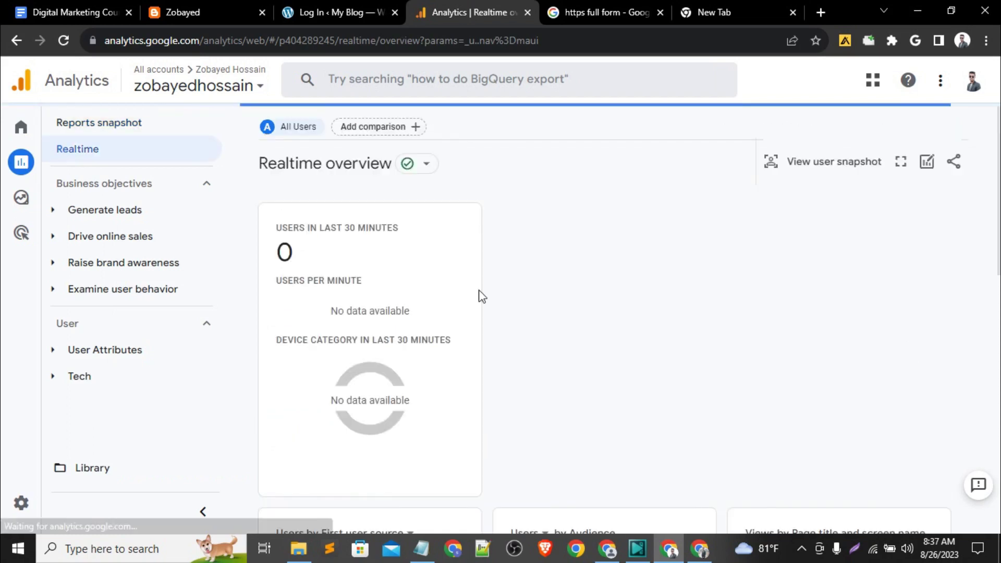
pyautogui.moveTo(291, 261); pyautogui.dragTo(279, 254)
pyautogui.click(279, 254)
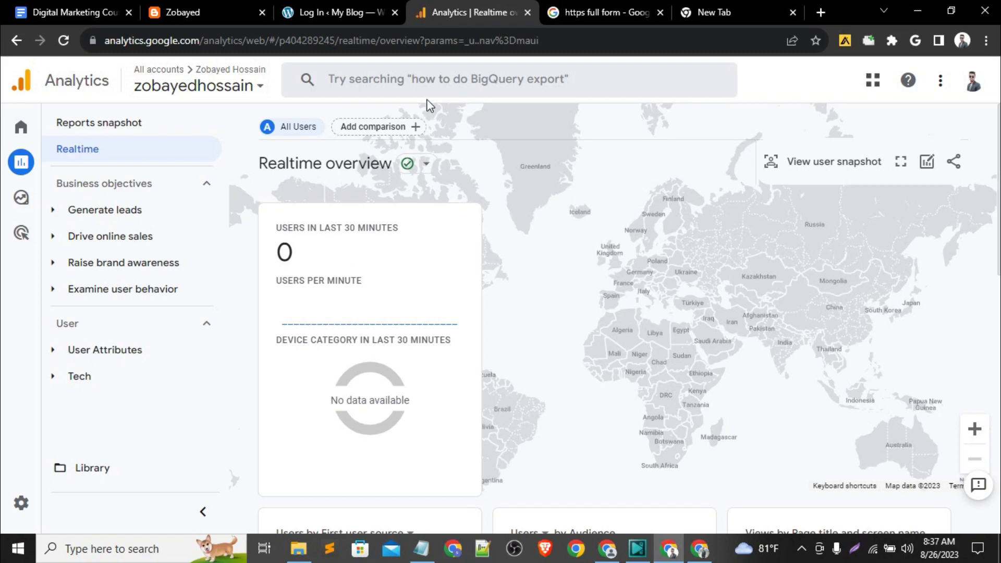
# Close the "https full form" search tab and the empty new tab, returning to the Realtime overview.
pyautogui.click(579, 12)
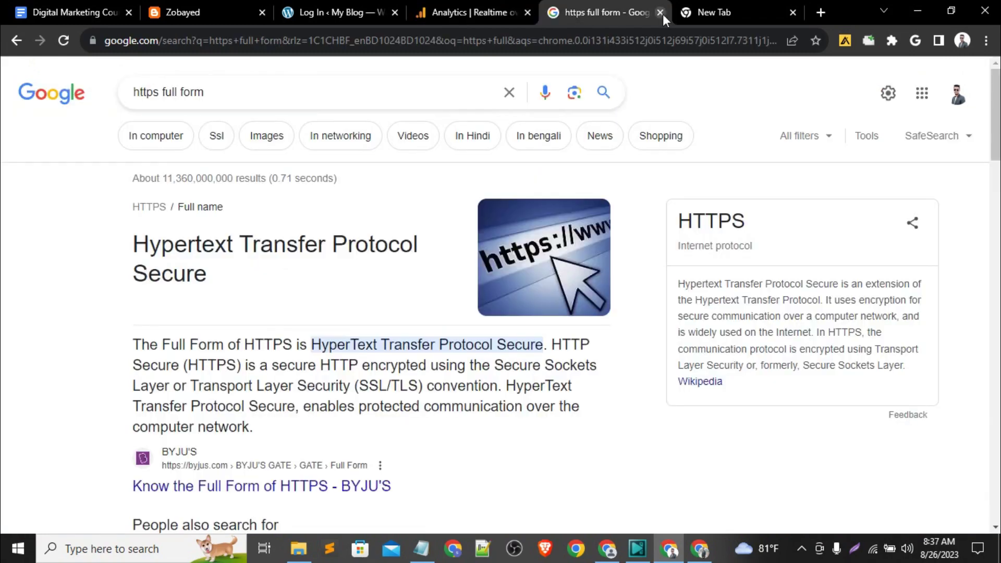
pyautogui.click(660, 12)
pyautogui.click(662, 13)
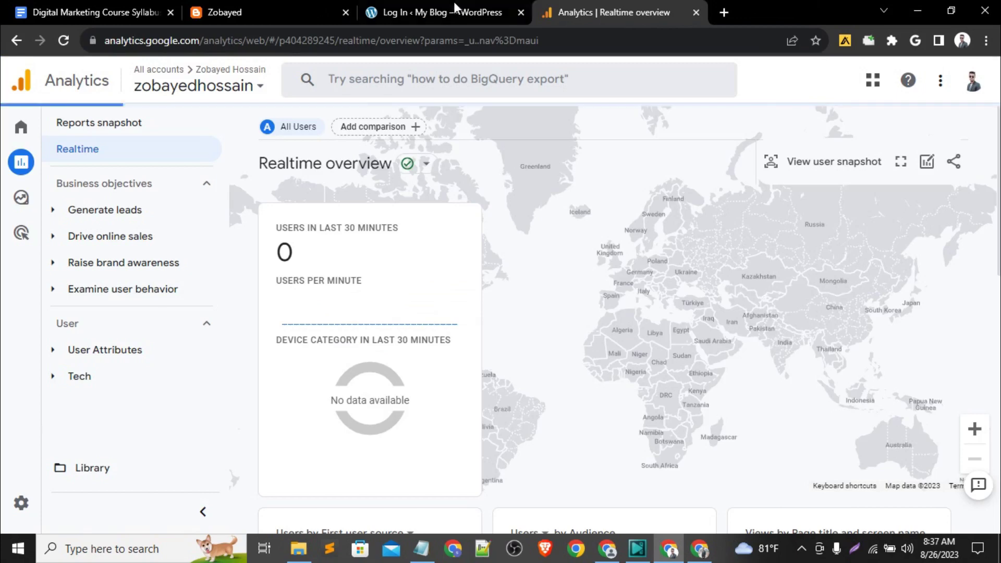
# Close the WordPress login tab, check the Blogspot site, and return to the Analytics Realtime overview.
pyautogui.click(450, 7)
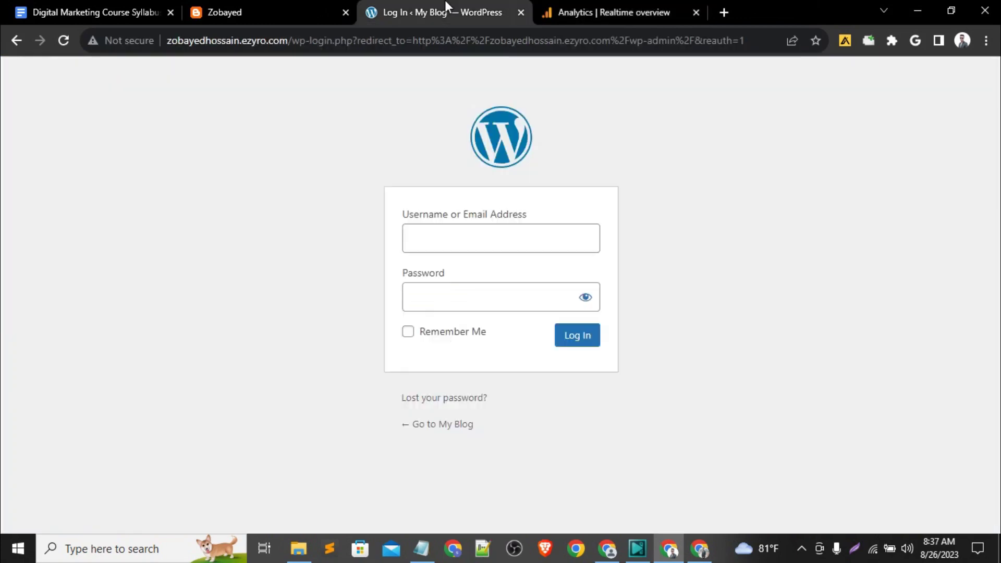
pyautogui.click(521, 13)
pyautogui.click(211, 7)
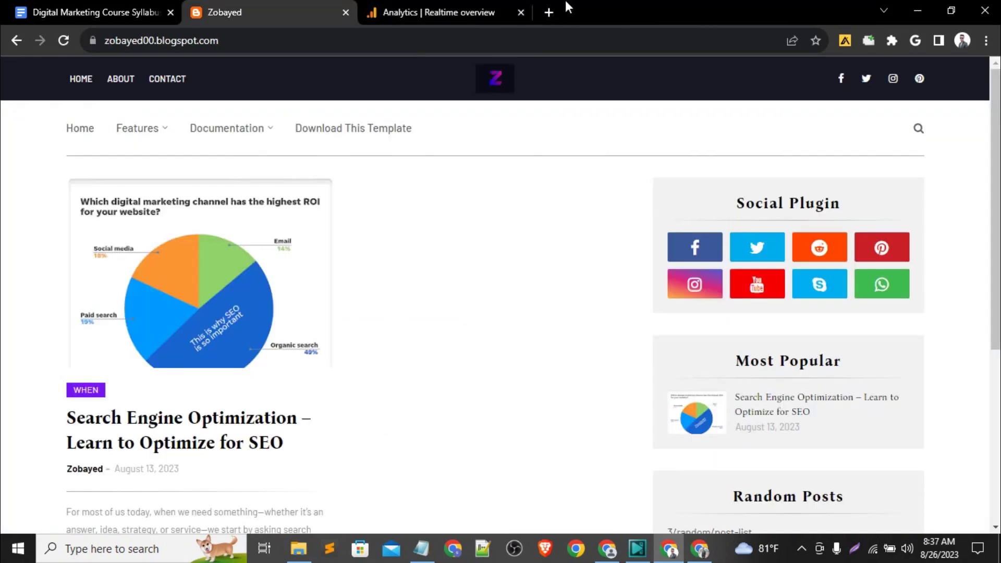
pyautogui.click(400, 11)
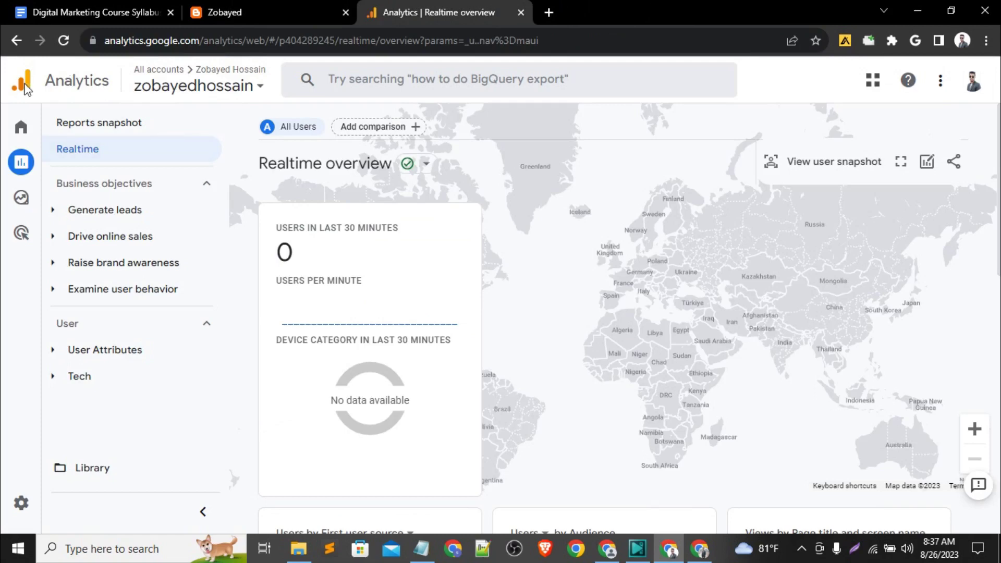
# Load the Analytics home page from the base address analytics.google.com and look over the list of accounts and properties.
pyautogui.moveTo(200, 41); pyautogui.dragTo(735, 28)
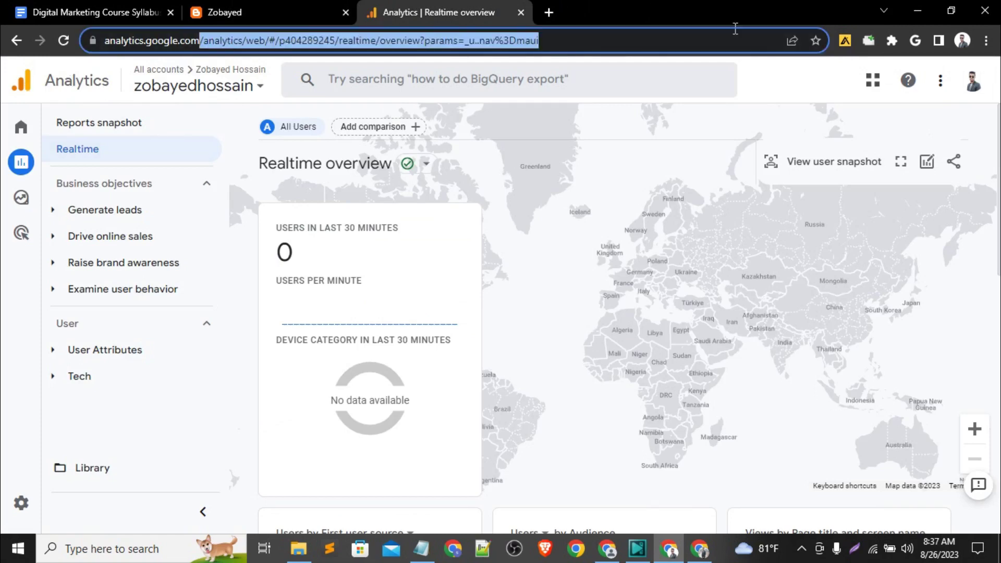
pyautogui.press('BackSpace')
pyautogui.press('Return')
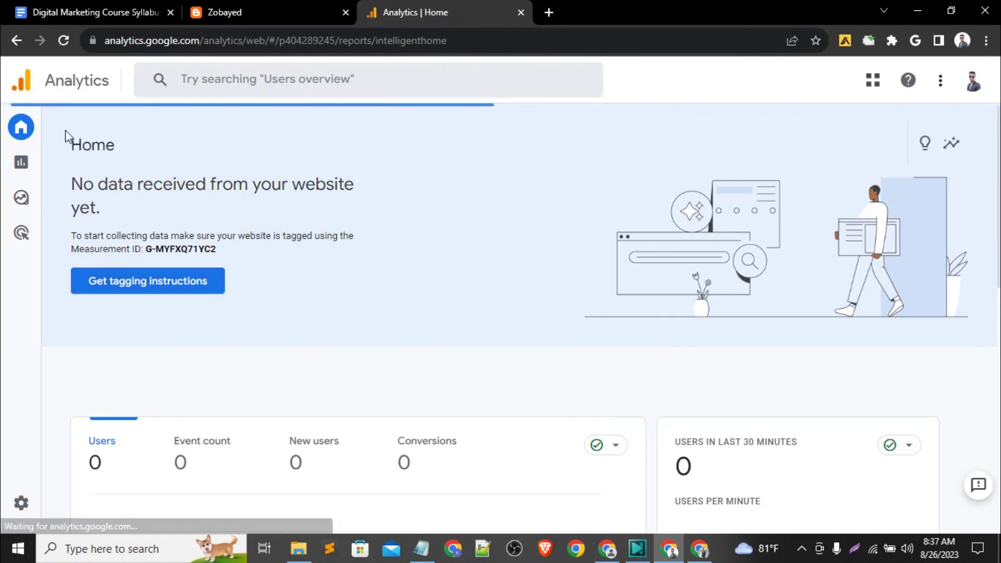
pyautogui.moveTo(31, 163)
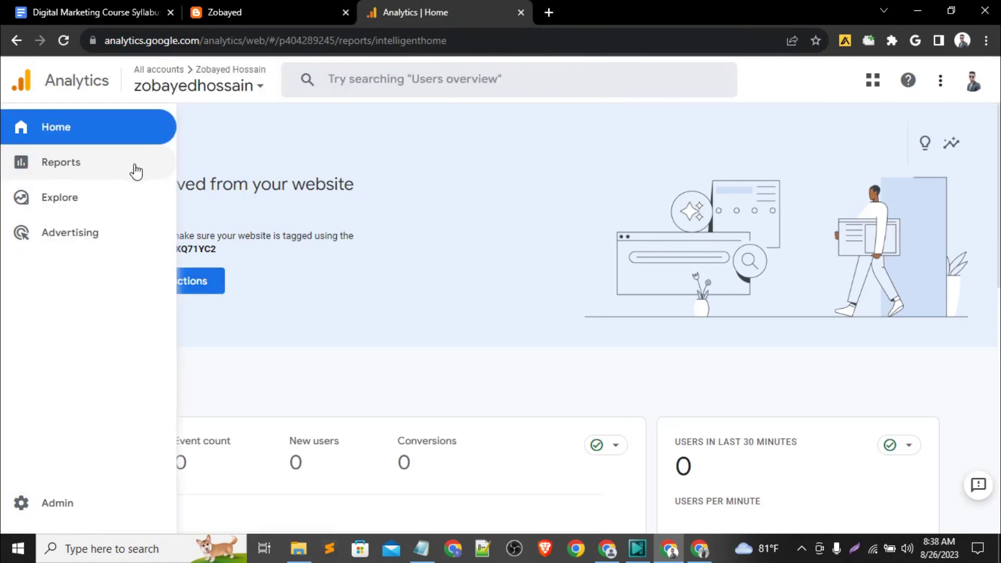
pyautogui.click(259, 88)
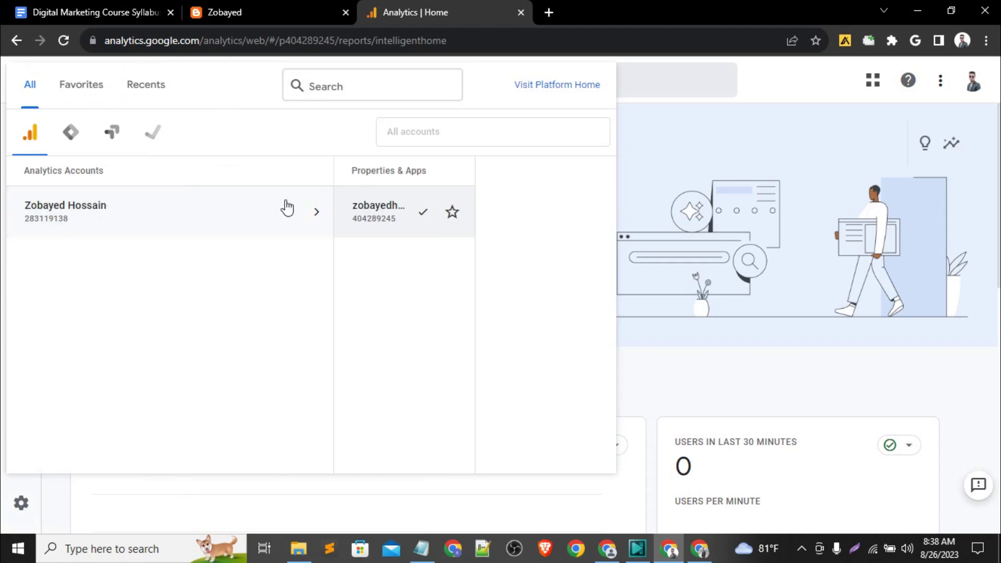
pyautogui.click(778, 63)
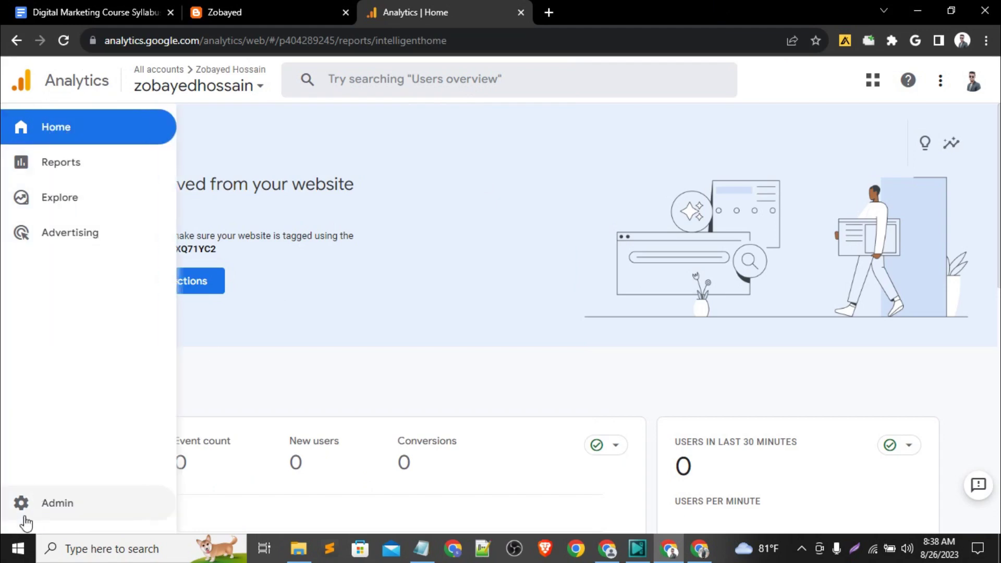
# Start creating a new property from the Admin settings and dismiss the custom channel groups tip.
pyautogui.click(39, 508)
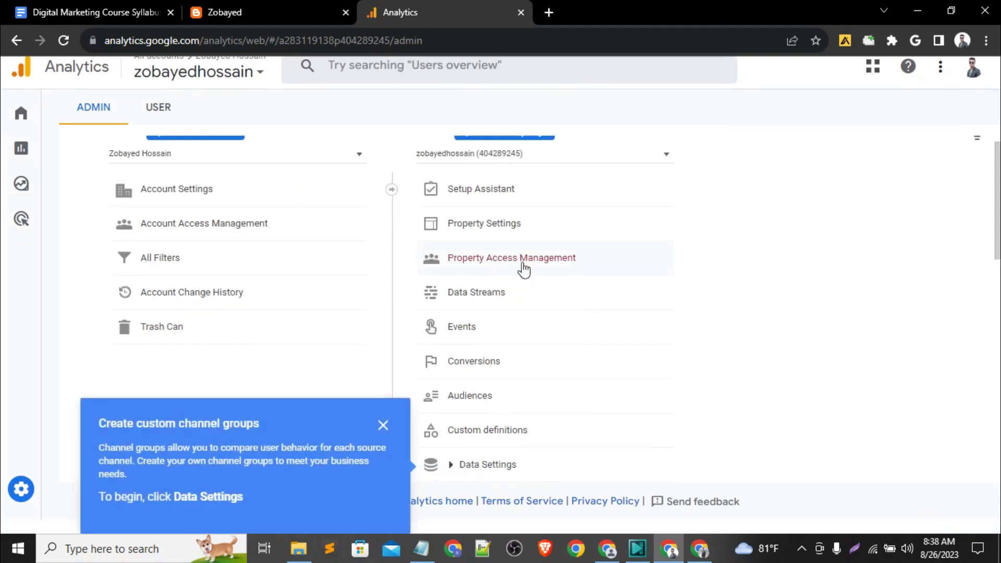
pyautogui.scroll(1, 521, 268)
pyautogui.click(516, 150)
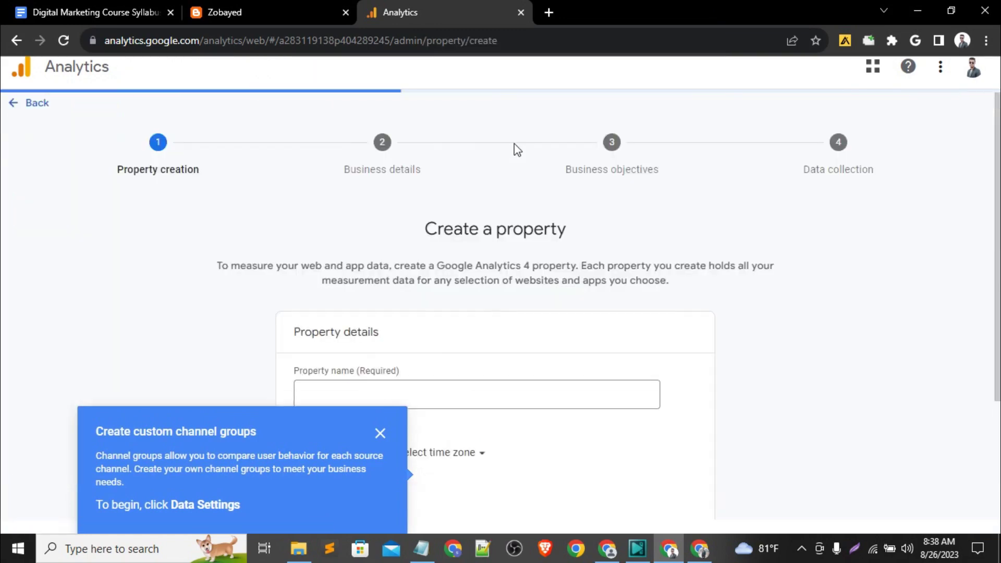
pyautogui.scroll(-2, 452, 300)
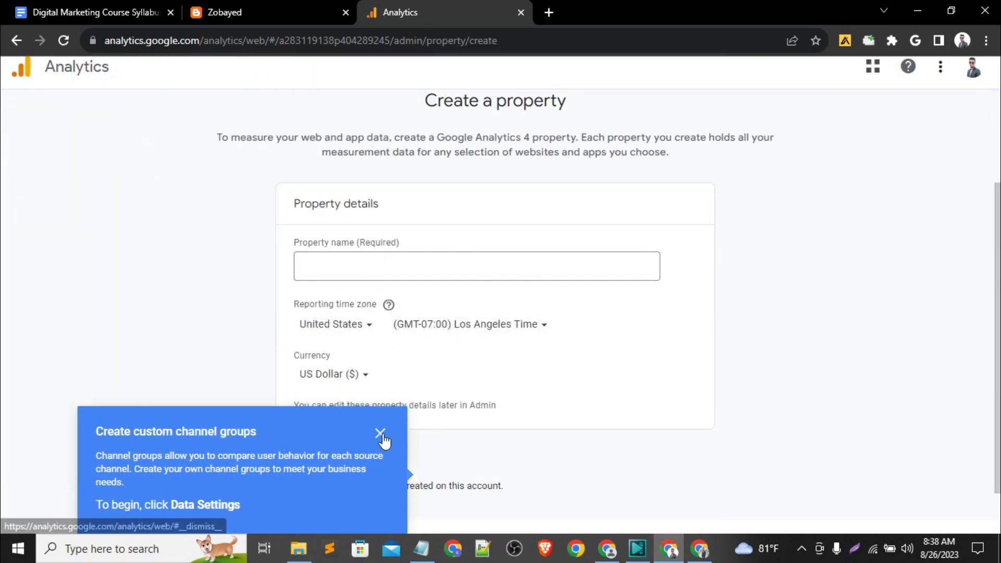
pyautogui.click(380, 434)
# Name the new property with the subdomain copied from the Blogspot site's address.
pyautogui.click(436, 280)
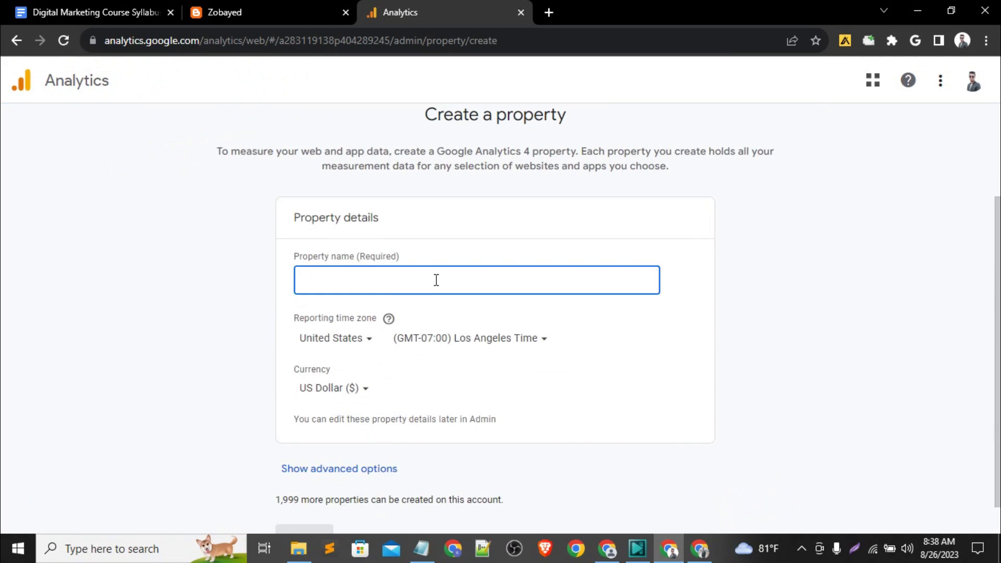
pyautogui.click(232, 11)
pyautogui.doubleClick(143, 42)
pyautogui.hotkey('ctrl', 'c')
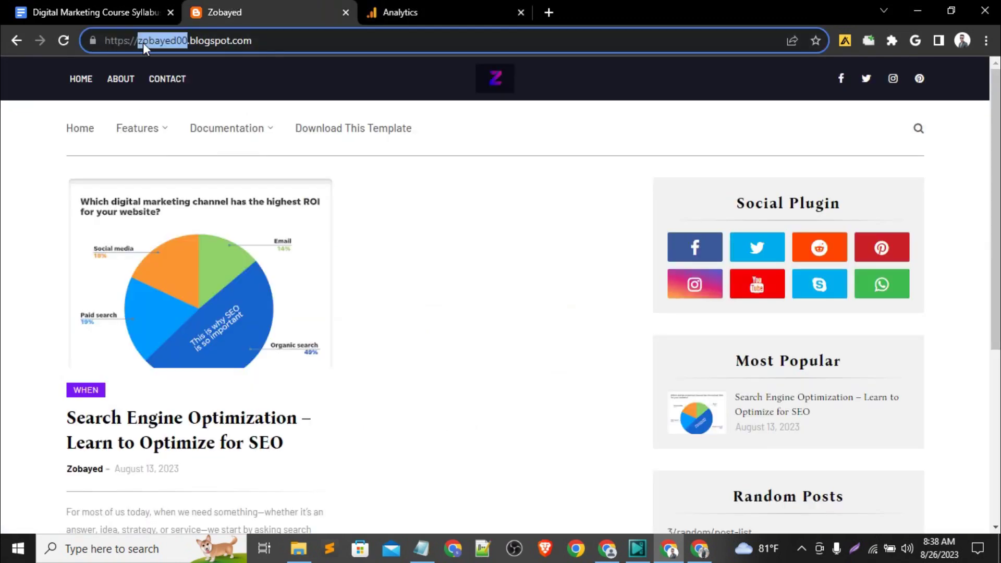
pyautogui.click(400, 12)
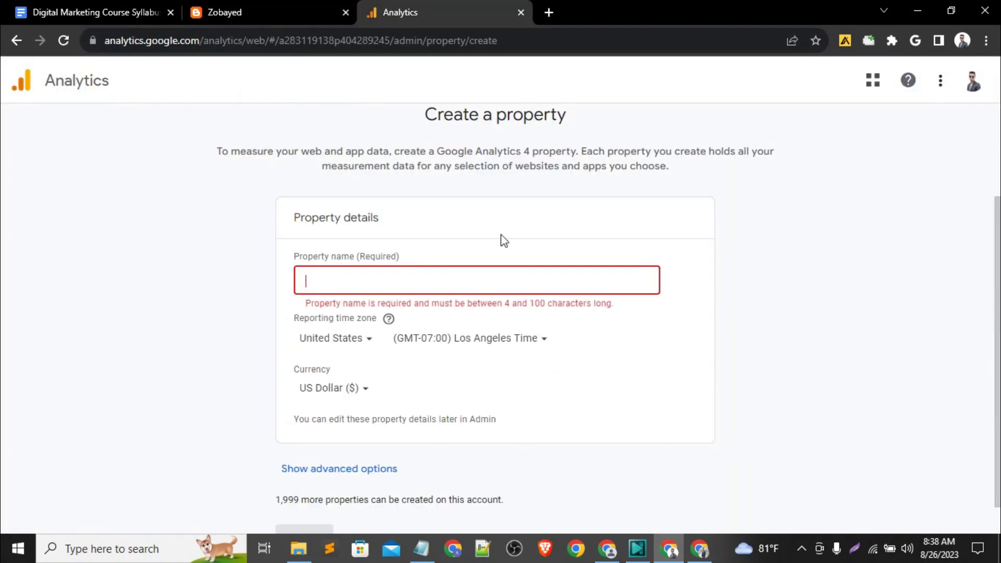
pyautogui.hotkey('ctrl', 'v')
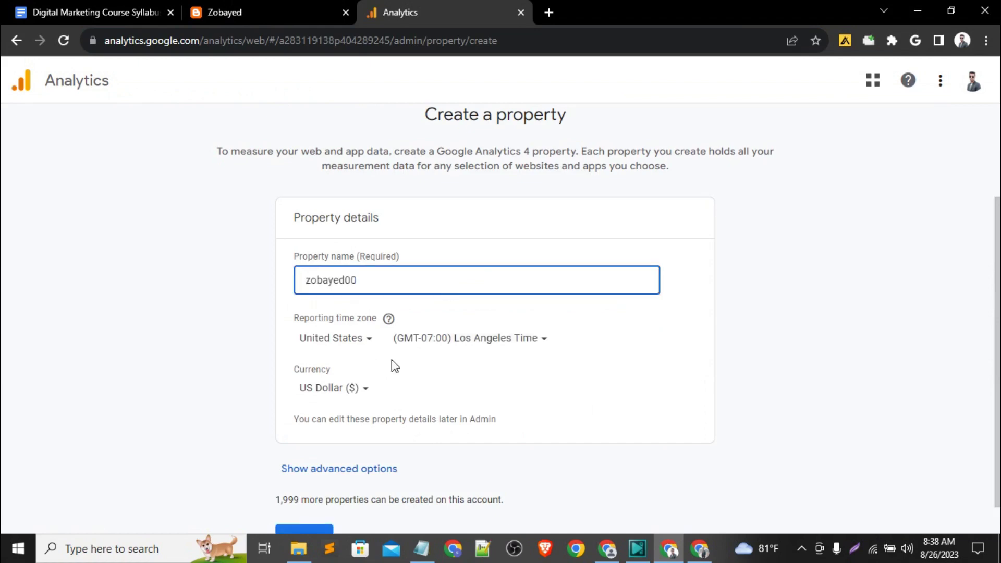
# Set the property's reporting time zone country to Bangladesh.
pyautogui.scroll(-1, 393, 363)
pyautogui.click(373, 324)
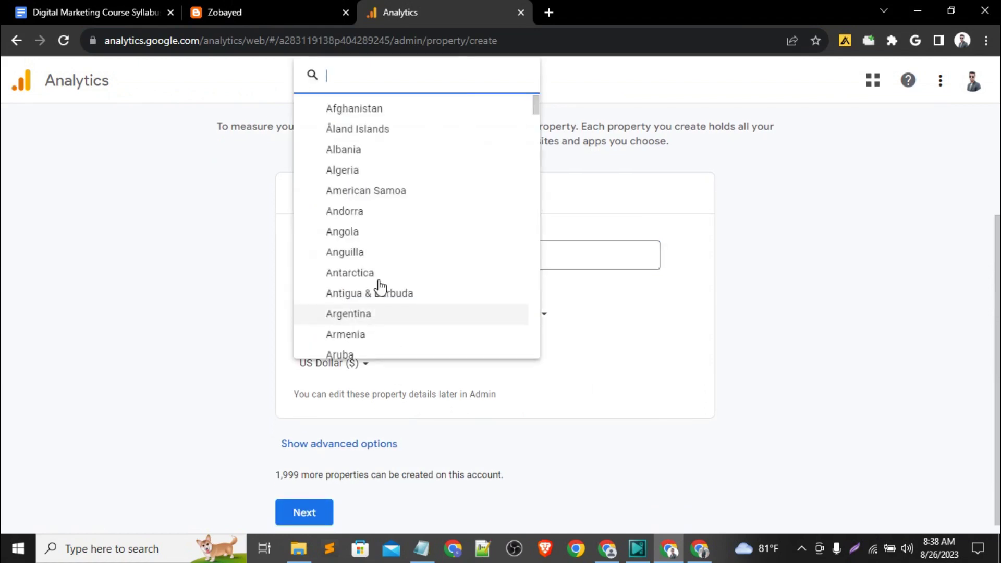
pyautogui.scroll(-3, 379, 170)
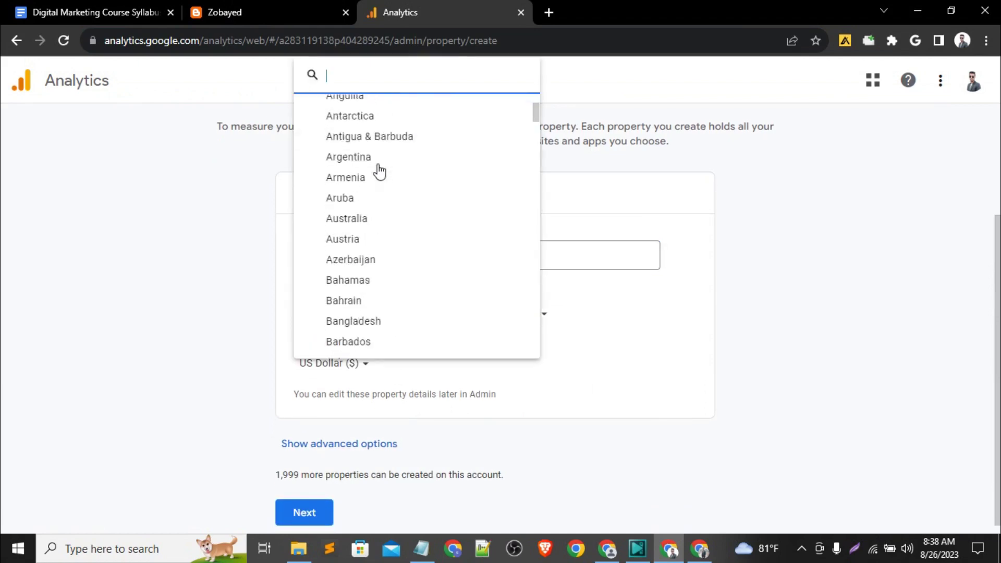
pyautogui.click(364, 311)
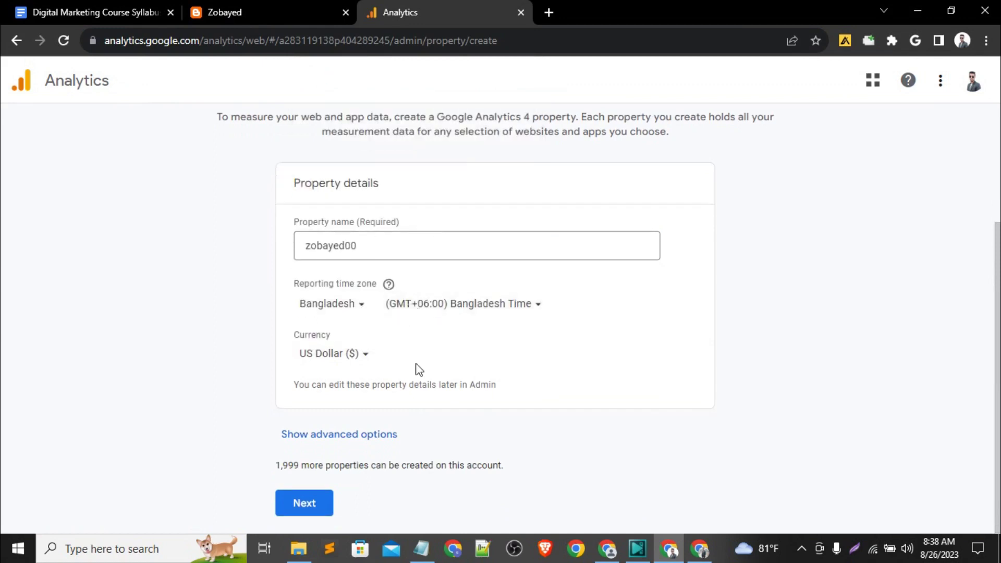
# Review the advanced options, leaving the Universal Analytics property turned off, and continue to the business details.
pyautogui.click(350, 439)
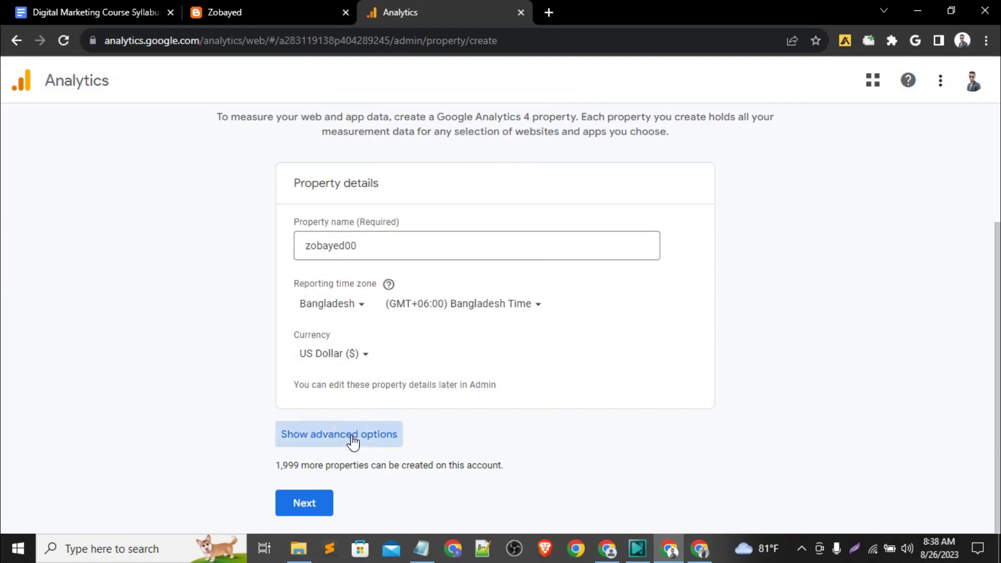
pyautogui.scroll(-3, 452, 408)
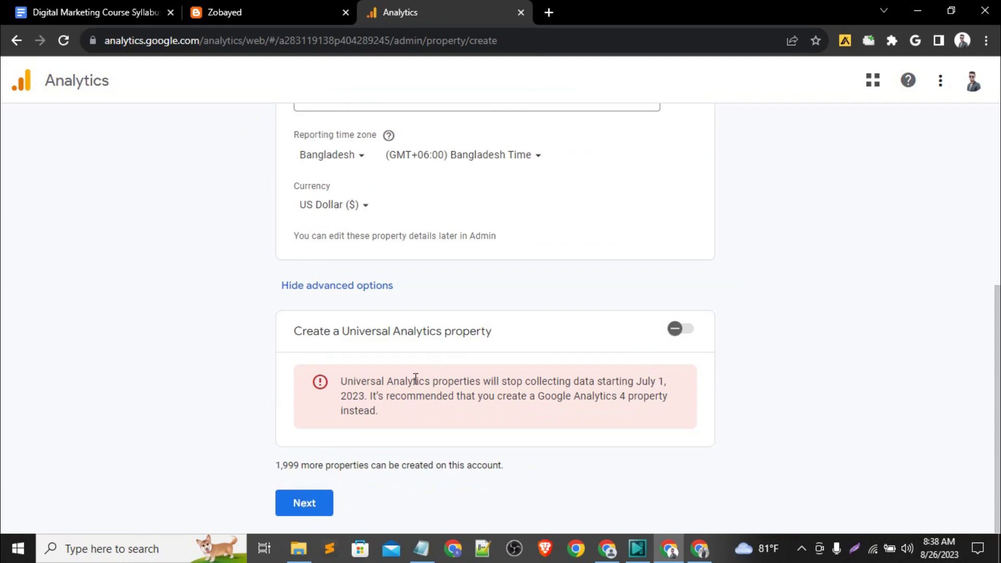
pyautogui.click(297, 503)
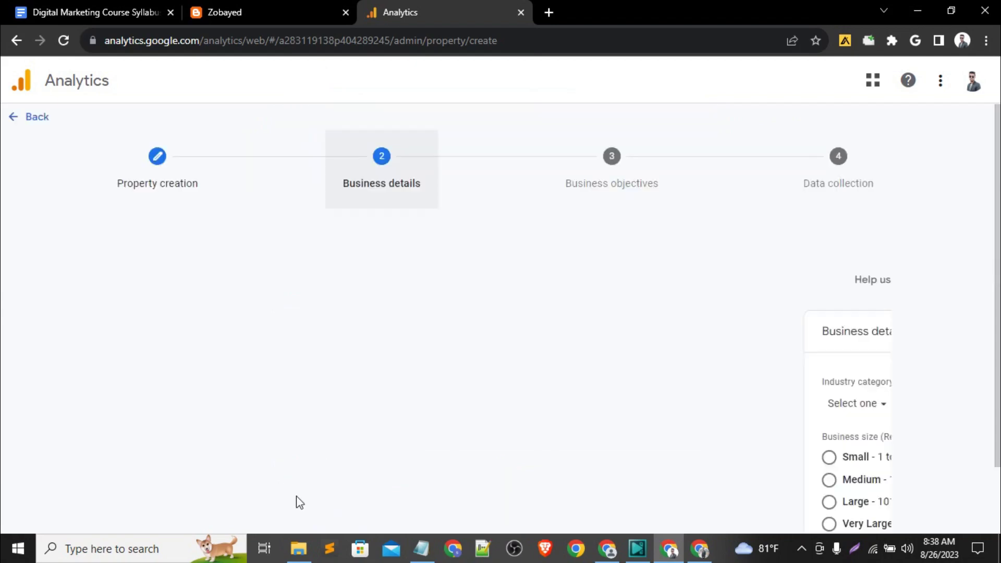
# Describe the business with industry category Online Communities and size Medium - 11 to 100 employees, and continue to the business objectives.
pyautogui.scroll(-2, 409, 355)
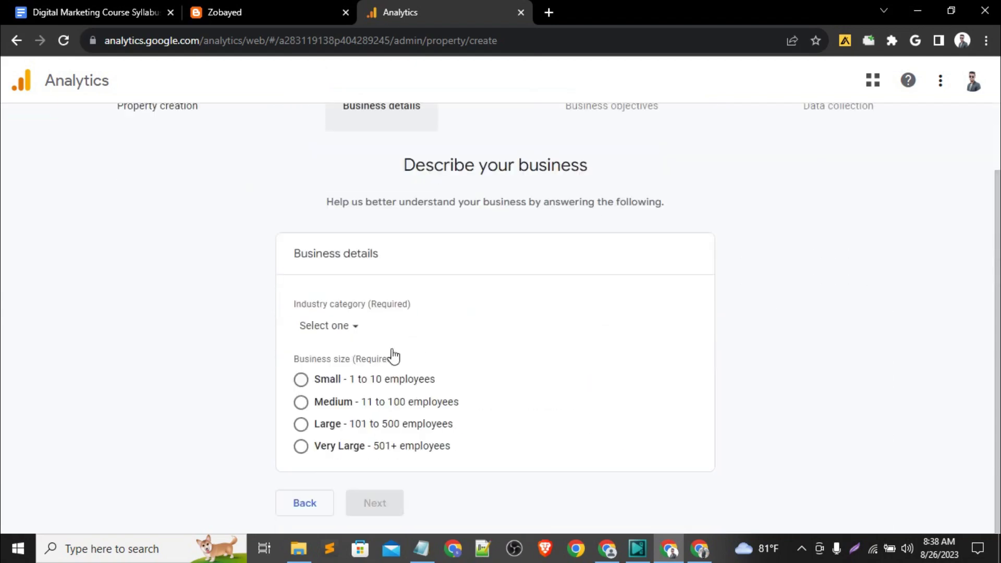
pyautogui.click(350, 329)
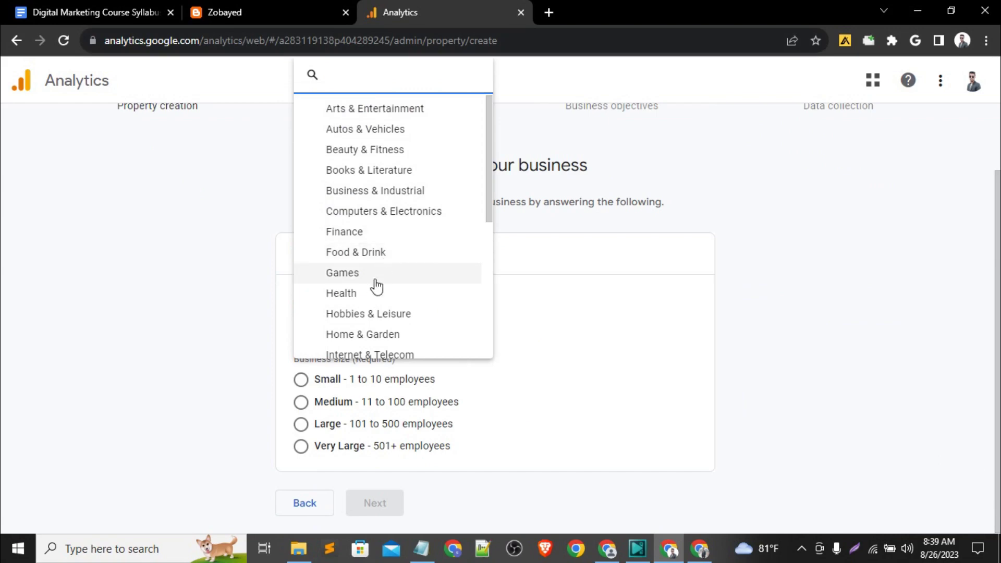
pyautogui.scroll(-1, 388, 310)
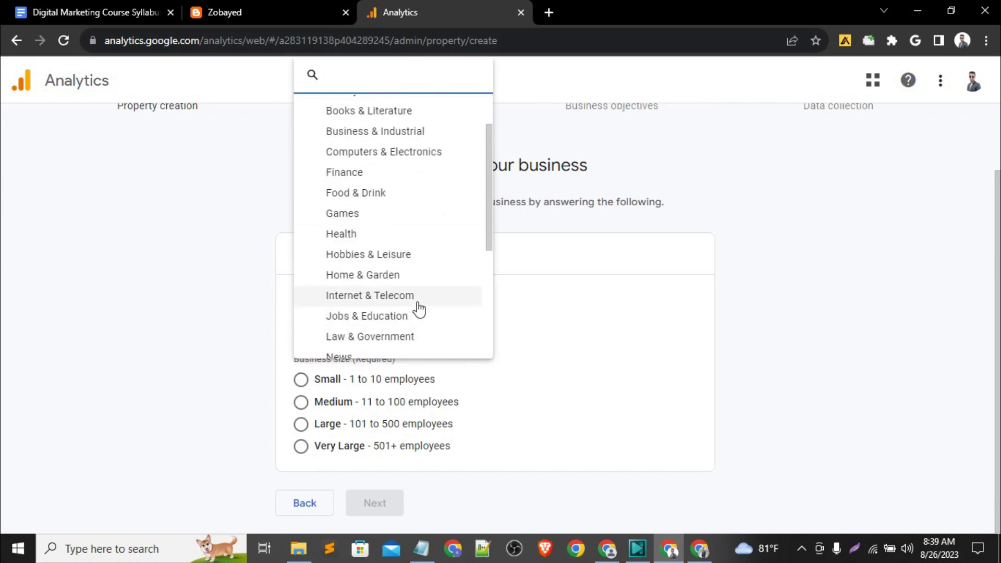
pyautogui.scroll(-1, 394, 340)
pyautogui.scroll(-1, 406, 344)
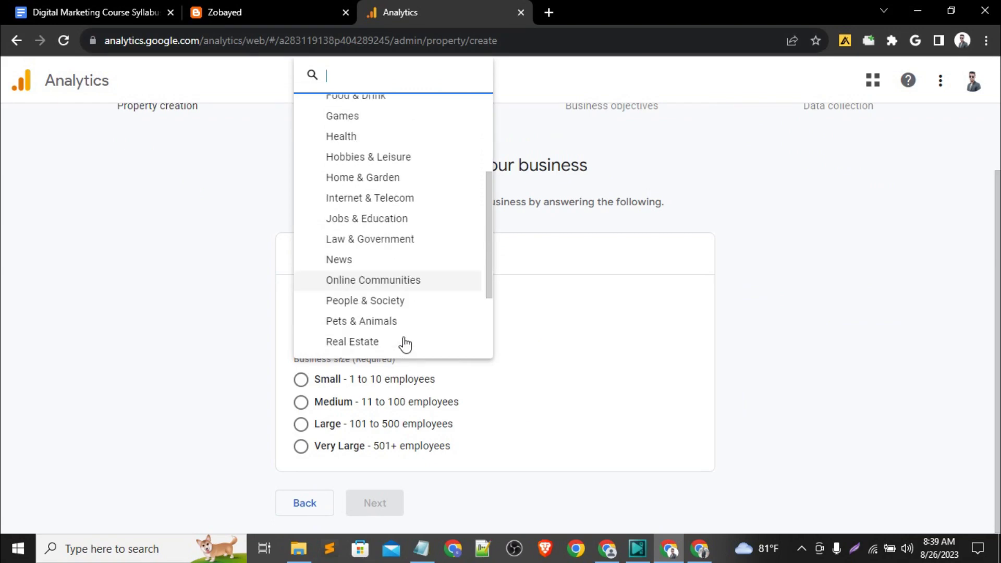
pyautogui.click(423, 280)
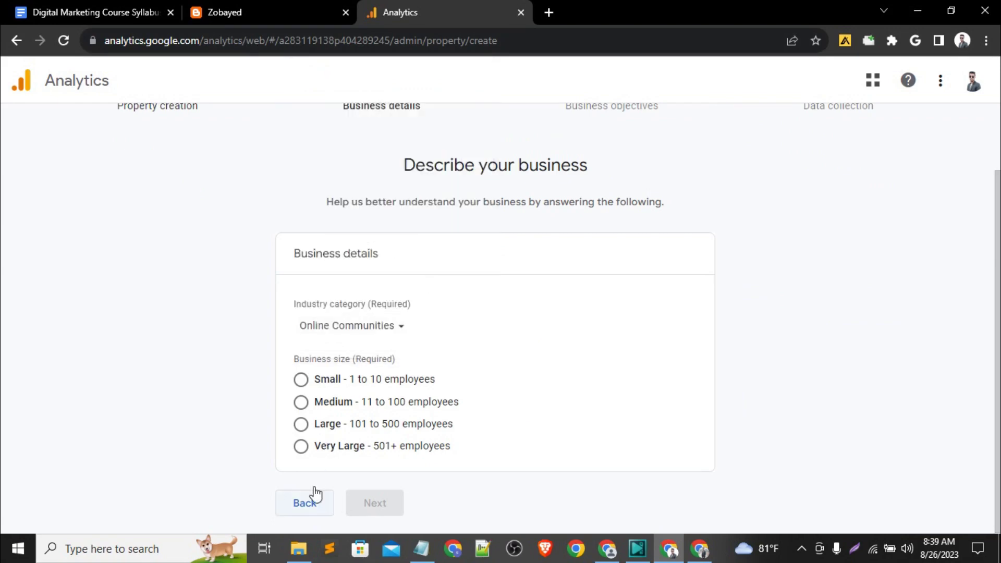
pyautogui.click(301, 402)
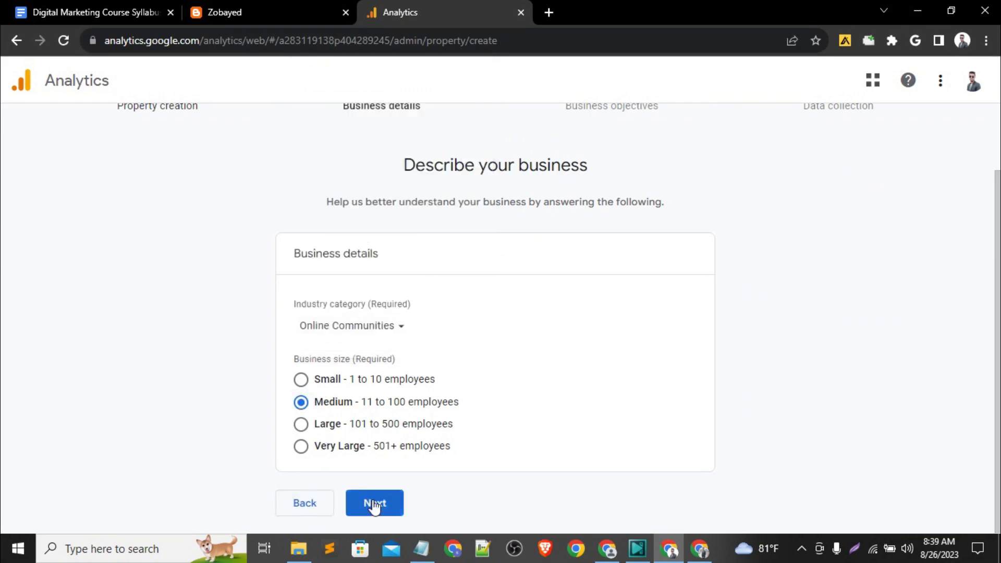
pyautogui.click(375, 504)
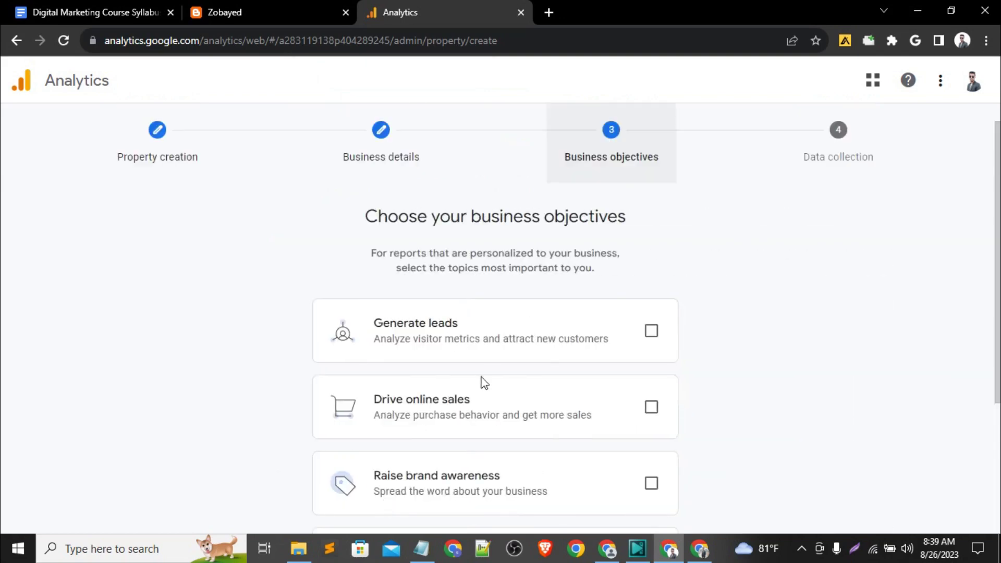
# Select the objectives Generate leads, Drive online sales, Raise brand awareness and Examine user behavior, and create the property.
pyautogui.scroll(-3, 482, 382)
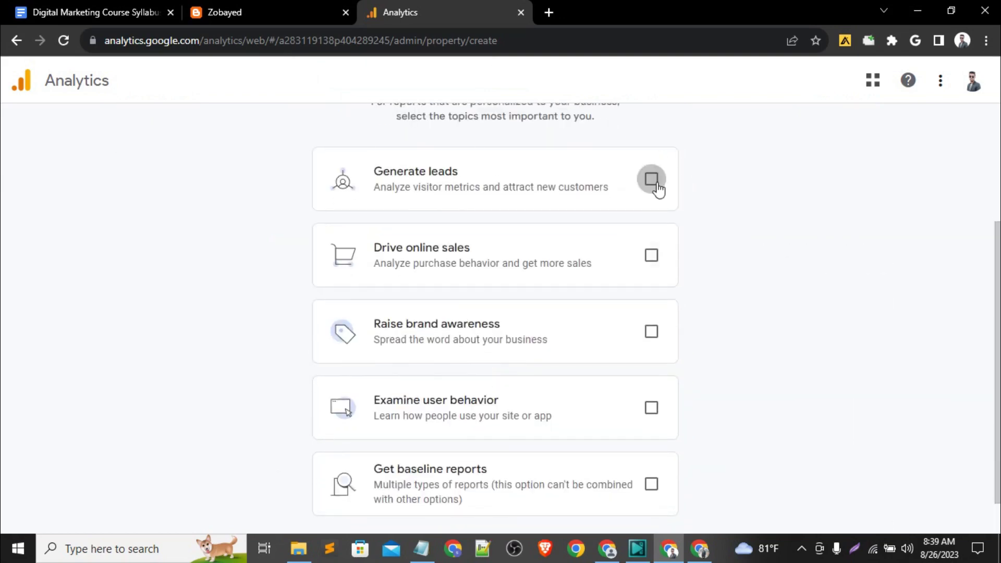
pyautogui.click(653, 257)
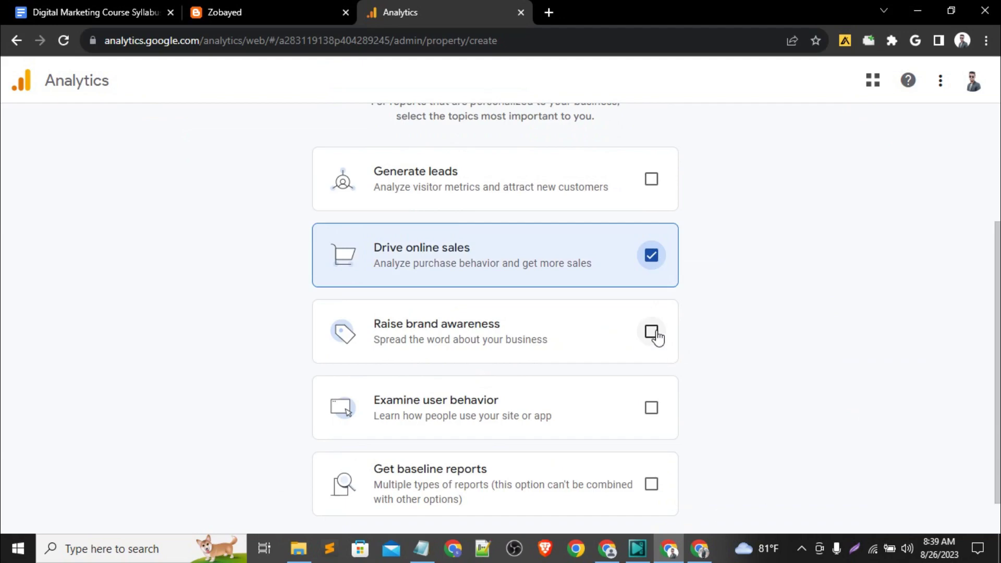
pyautogui.click(652, 333)
pyautogui.click(652, 180)
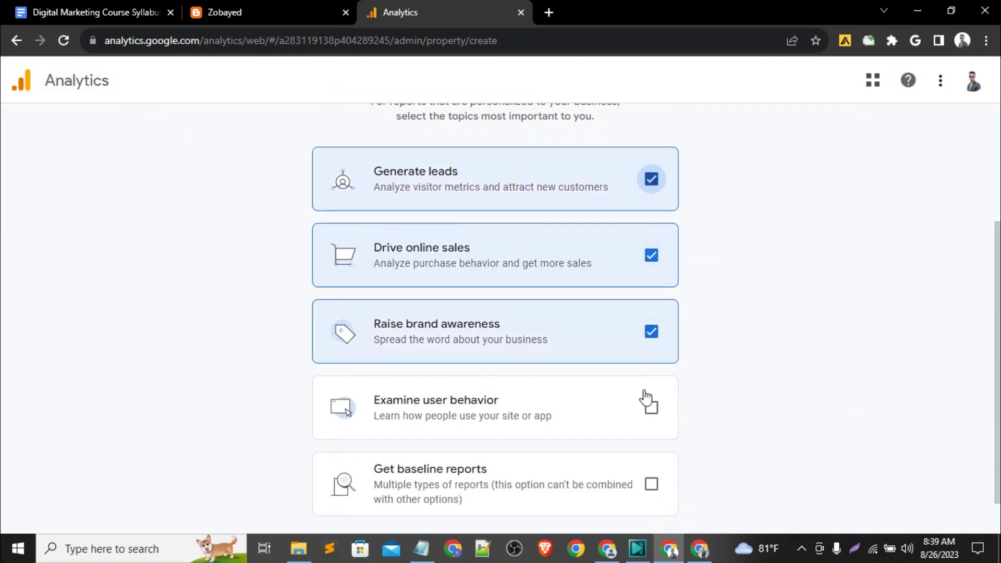
pyautogui.click(651, 407)
pyautogui.scroll(-1, 575, 468)
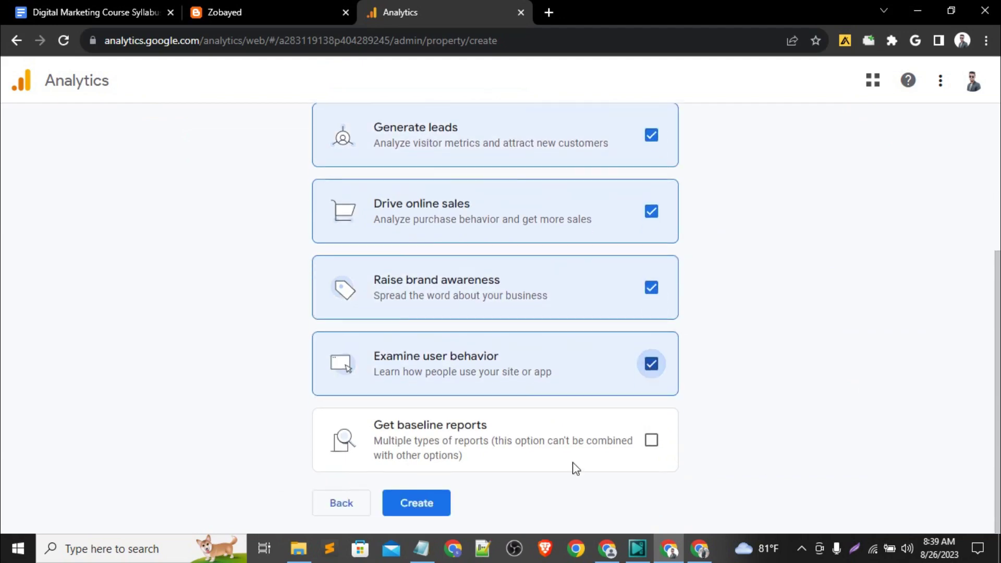
pyautogui.click(423, 511)
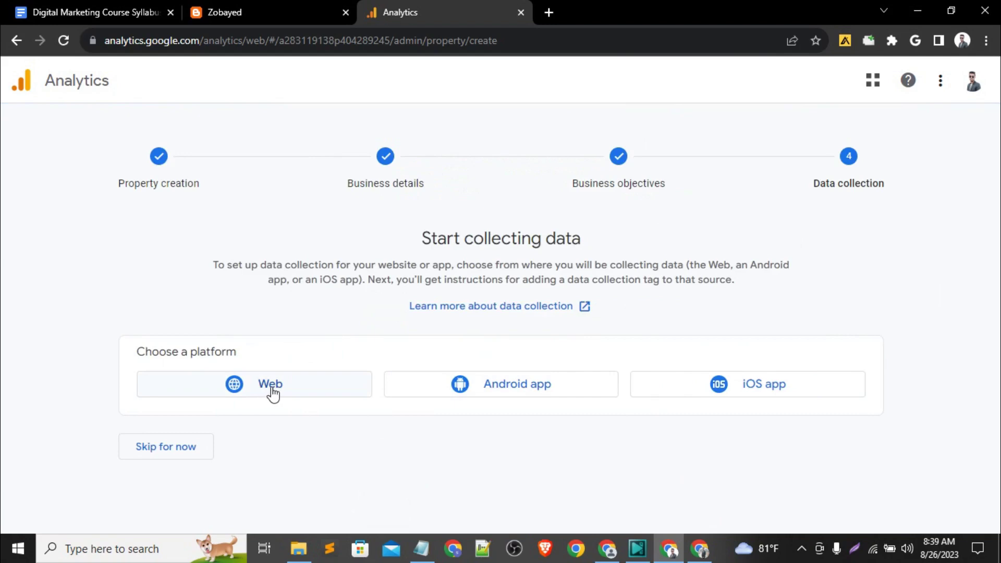
pyautogui.click(272, 393)
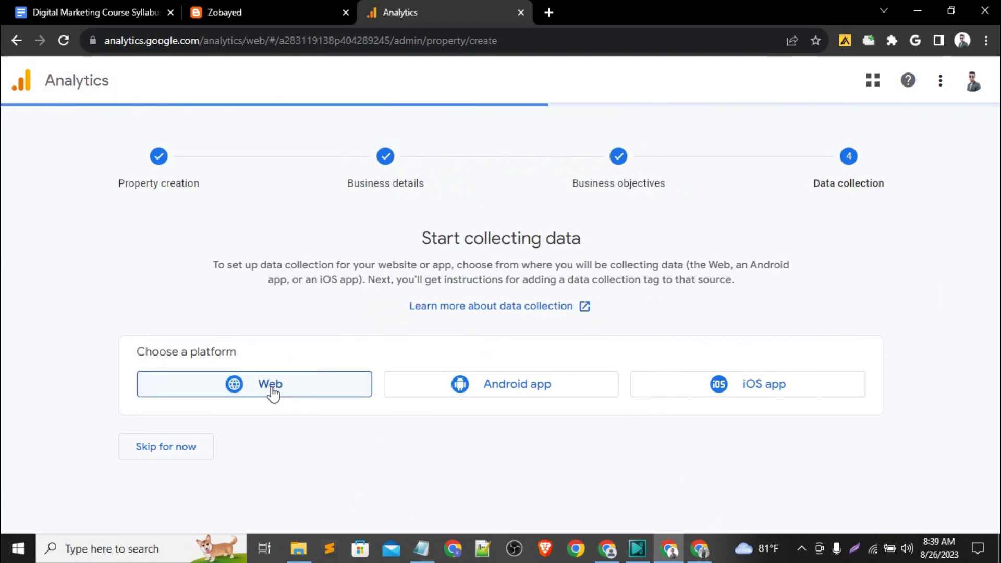
pyautogui.click(255, 4)
pyautogui.doubleClick(264, 39)
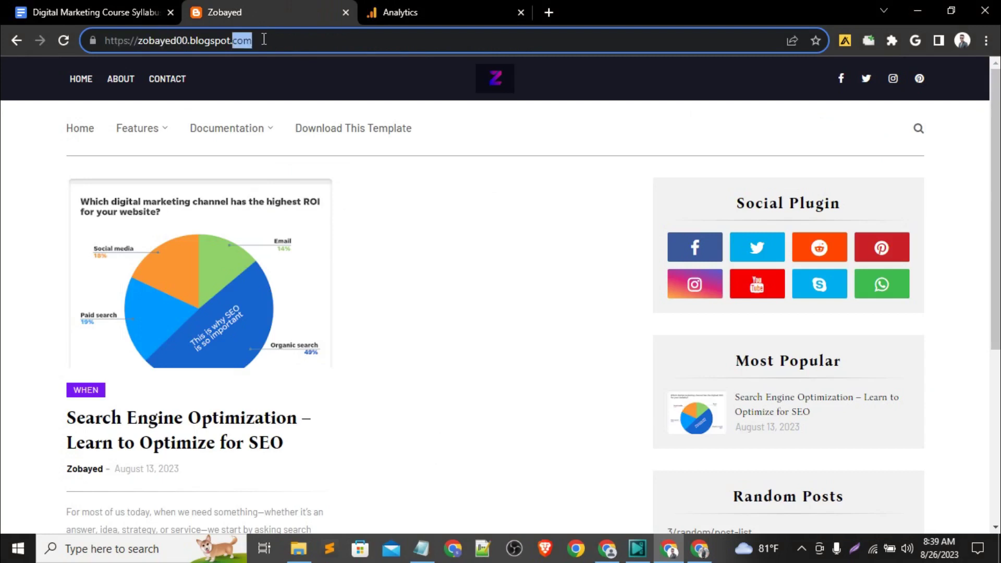
pyautogui.click(264, 39)
pyautogui.click(263, 39)
pyautogui.moveTo(263, 39); pyautogui.dragTo(140, 37)
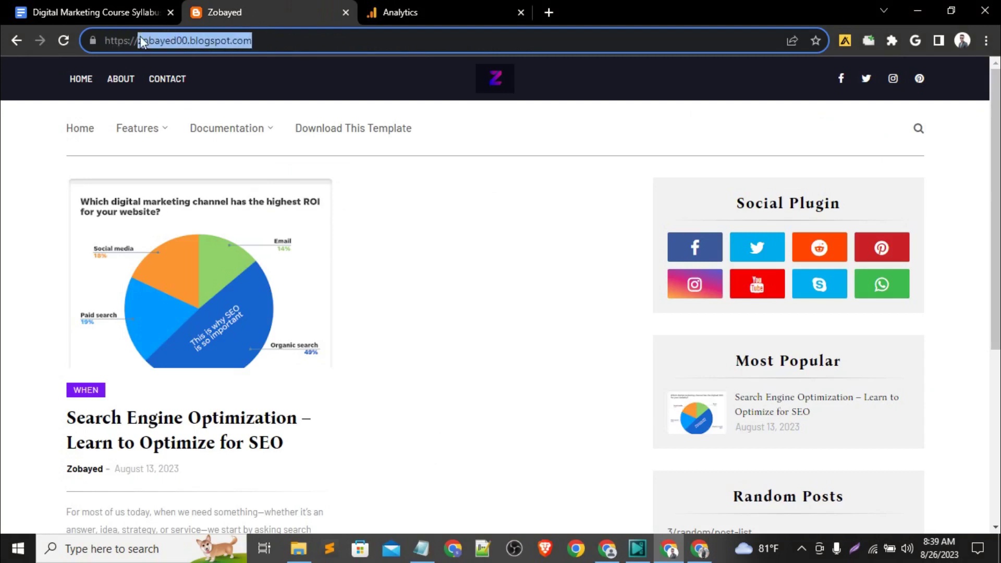
pyautogui.click(386, 10)
pyautogui.click(301, 220)
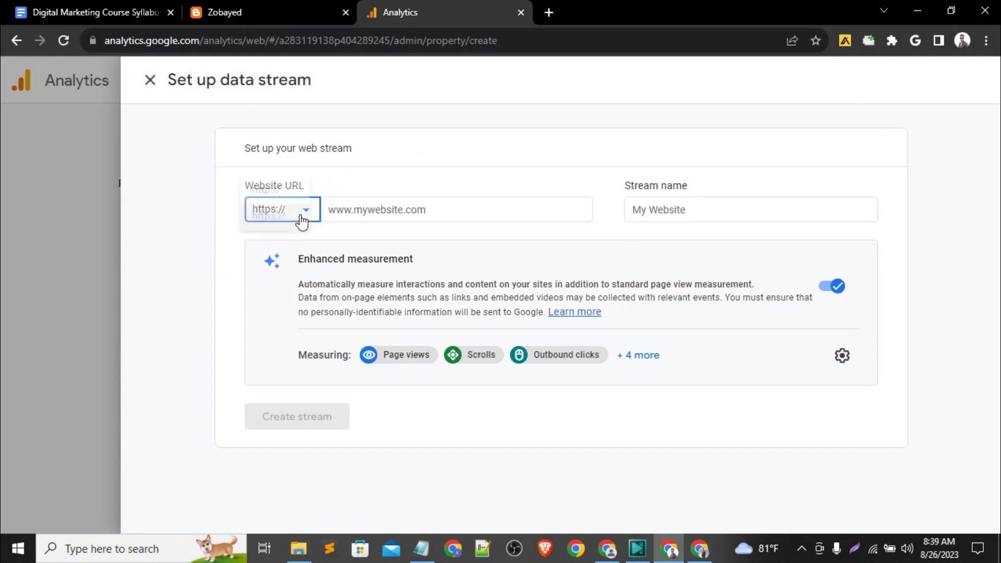
pyautogui.click(271, 2)
pyautogui.doubleClick(130, 41)
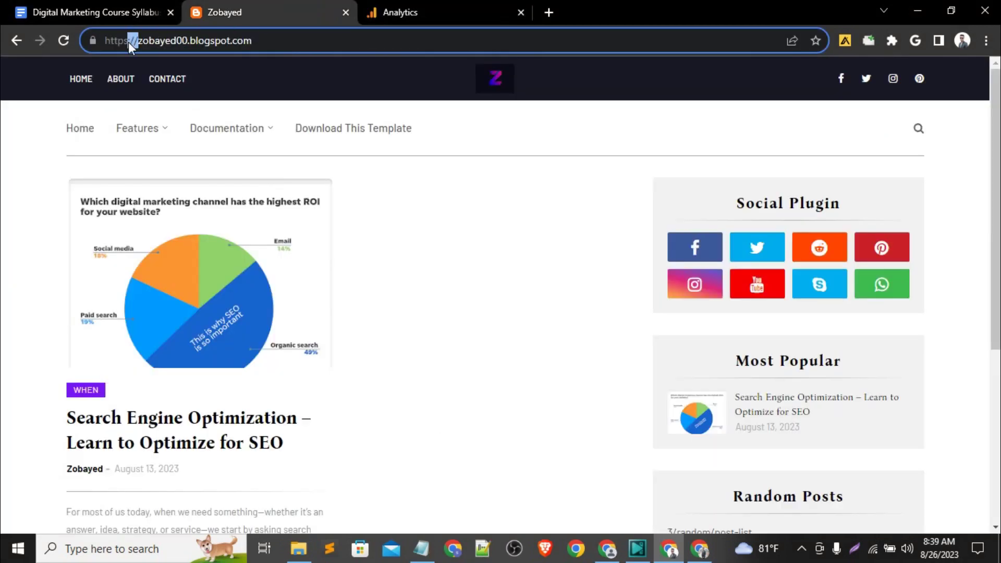
pyautogui.doubleClick(121, 42)
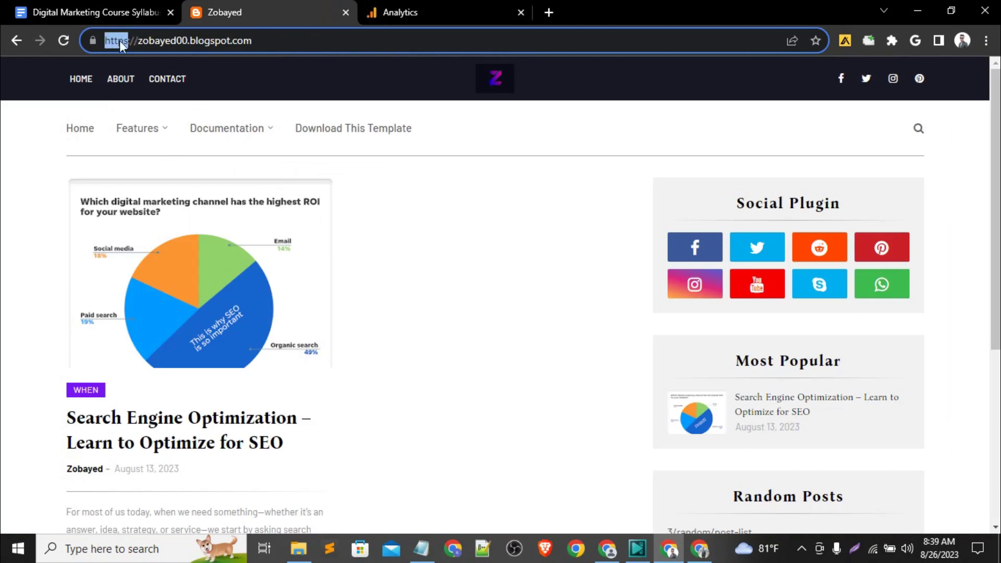
pyautogui.click(414, 6)
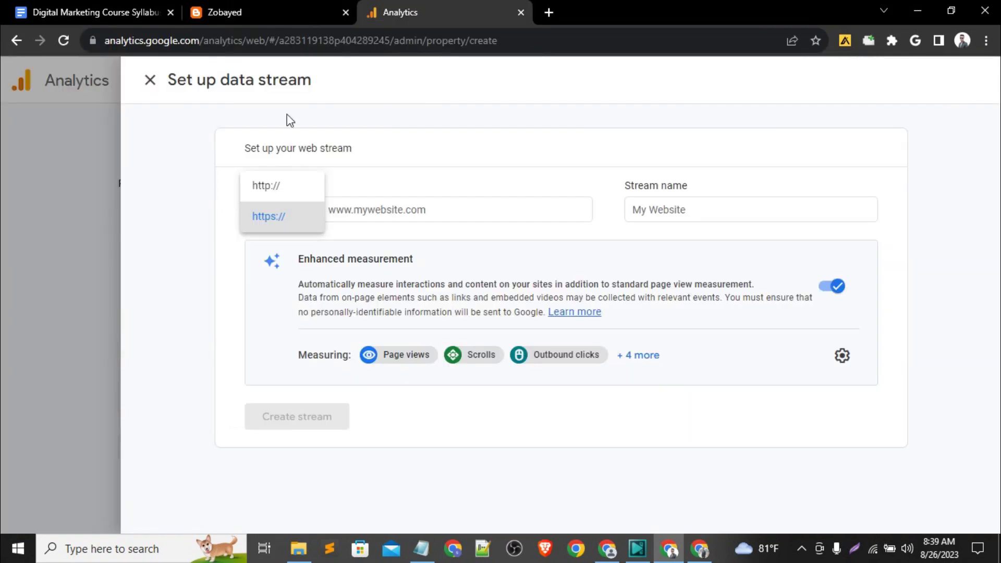
pyautogui.click(301, 216)
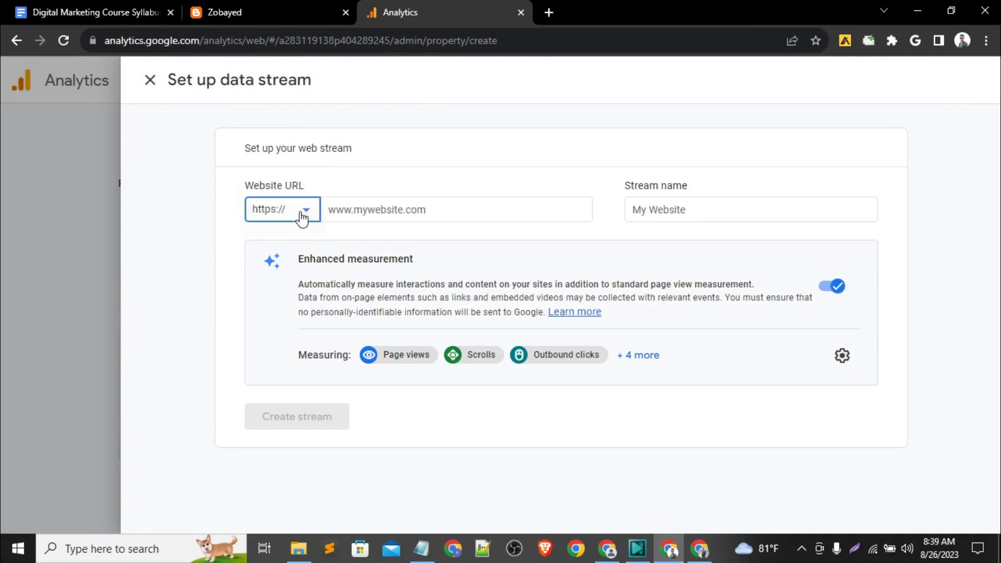
pyautogui.click(274, 5)
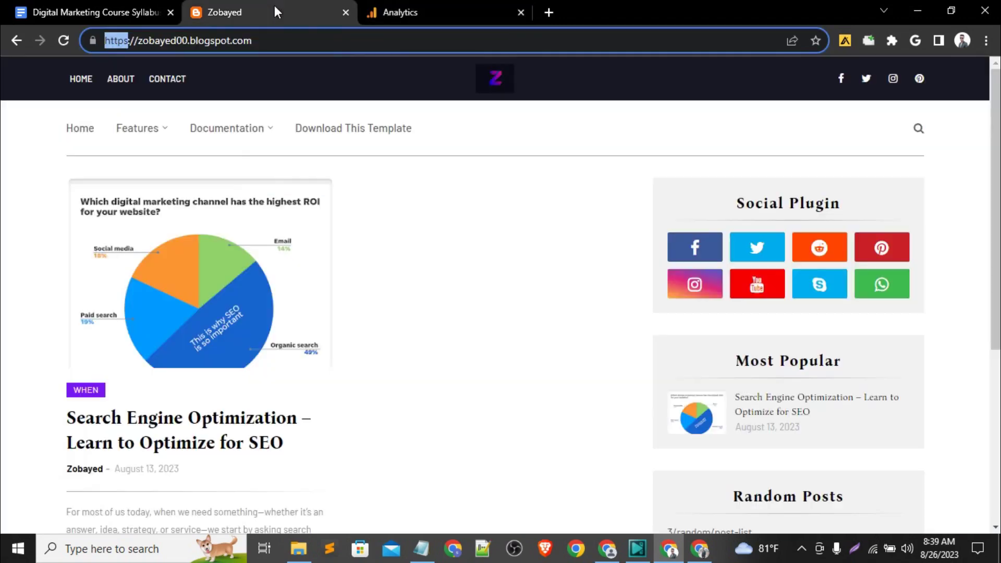
pyautogui.moveTo(138, 42); pyautogui.dragTo(373, 42)
pyautogui.hotkey('ctrl', 'c')
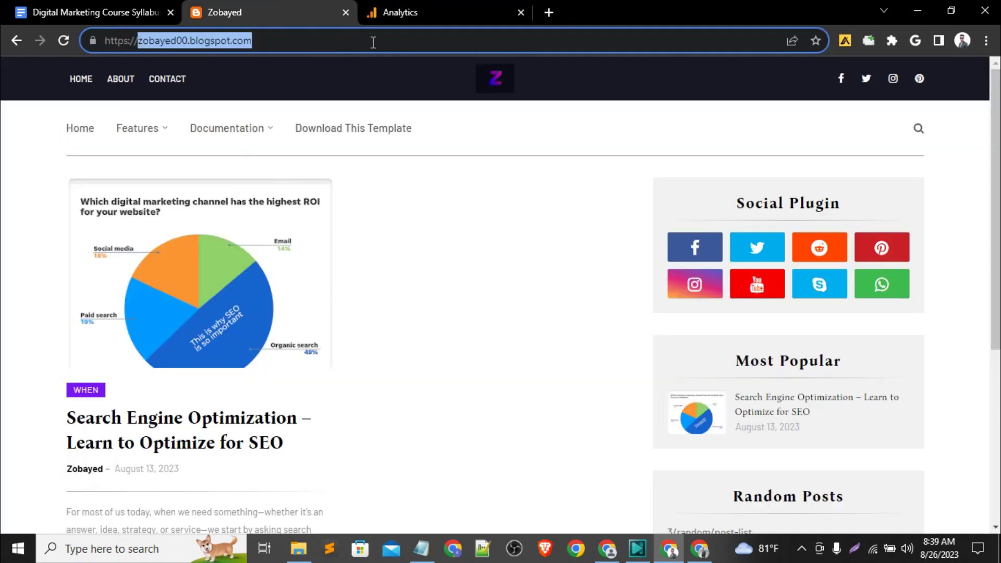
pyautogui.click(464, 2)
pyautogui.click(359, 213)
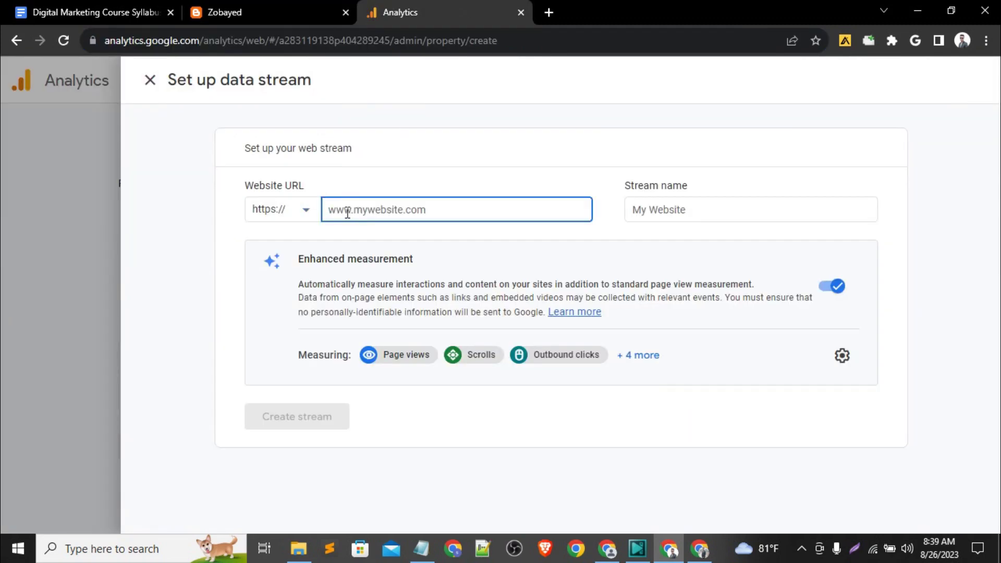
pyautogui.write('www.')
pyautogui.hotkey('ctrl', 'v')
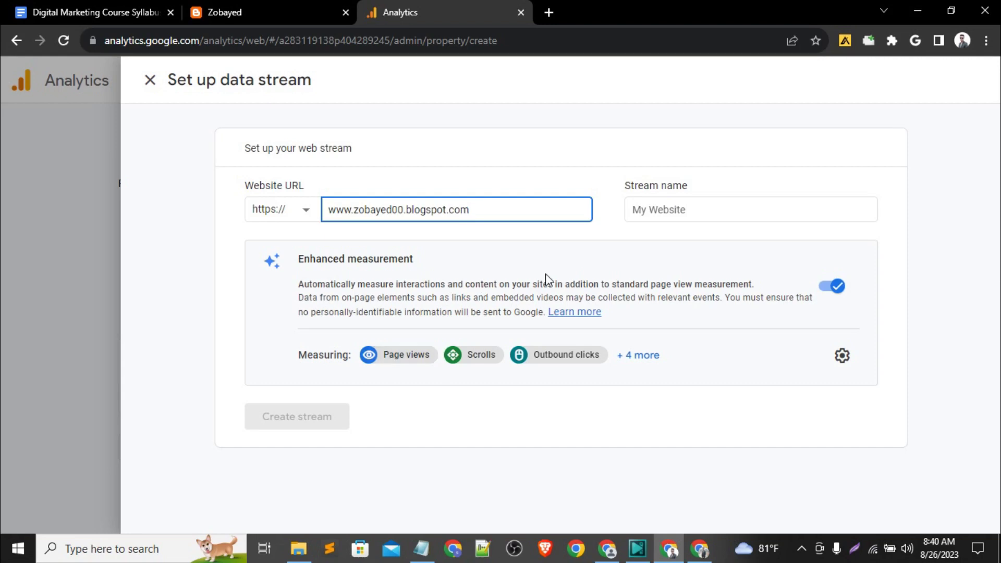
# Name the stream after the blog's subdomain, copied from the website URL, and create the stream.
pyautogui.doubleClick(386, 210)
pyautogui.hotkey('ctrl', 'c')
pyautogui.click(724, 219)
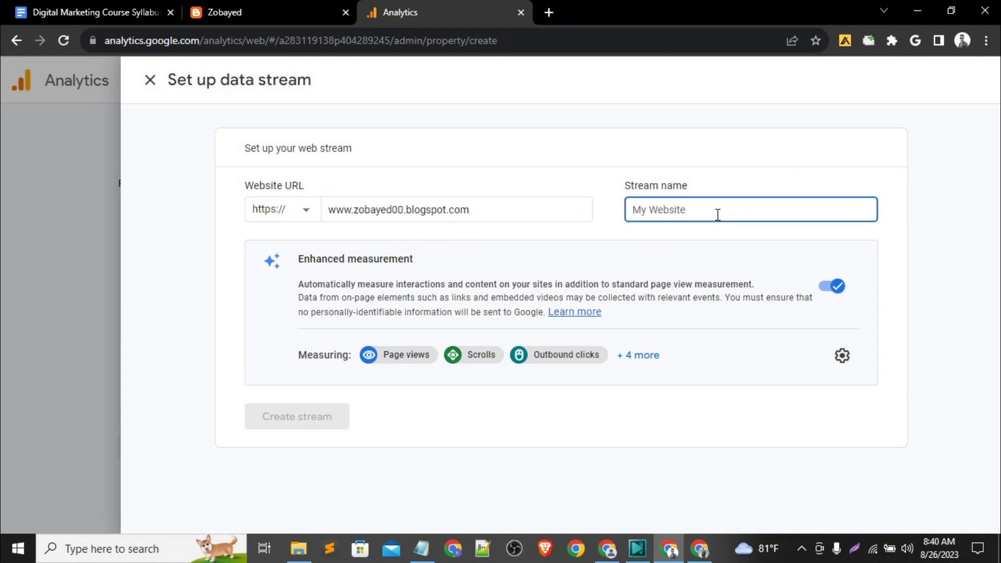
pyautogui.hotkey('ctrl', 'v')
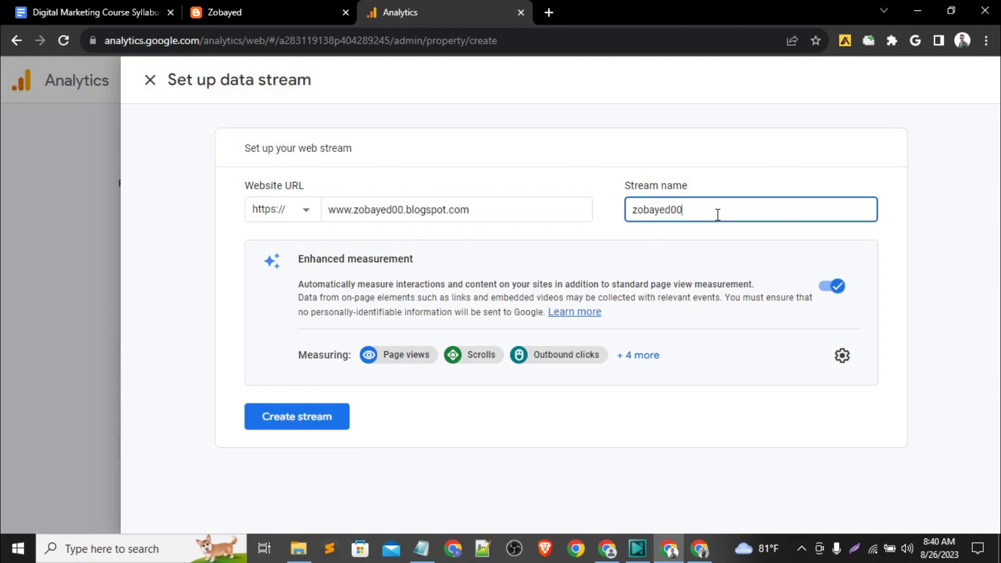
pyautogui.click(306, 417)
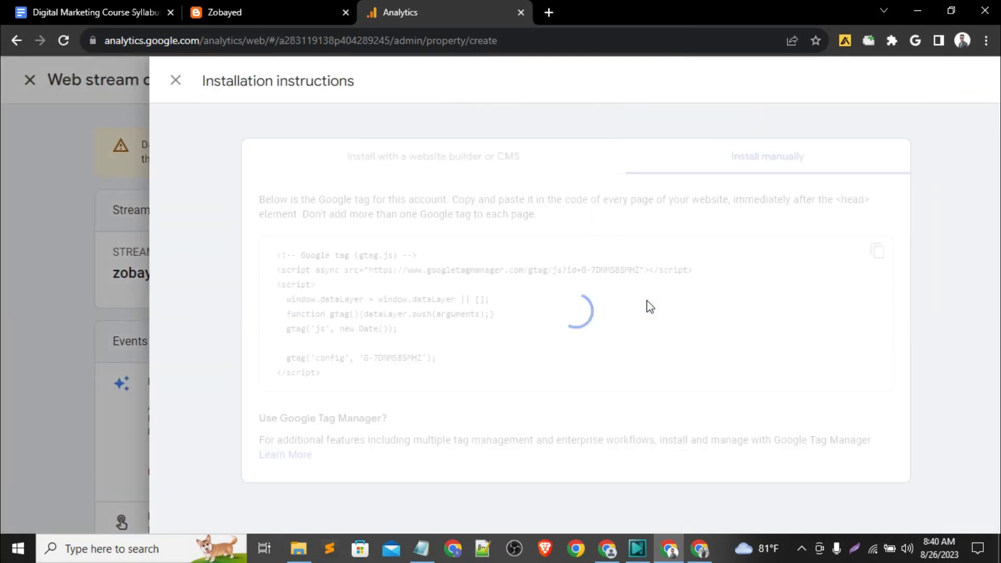
# Copy the Google tag code for manual installation and open the blog's theme HTML for editing in Blogger.
pyautogui.click(881, 259)
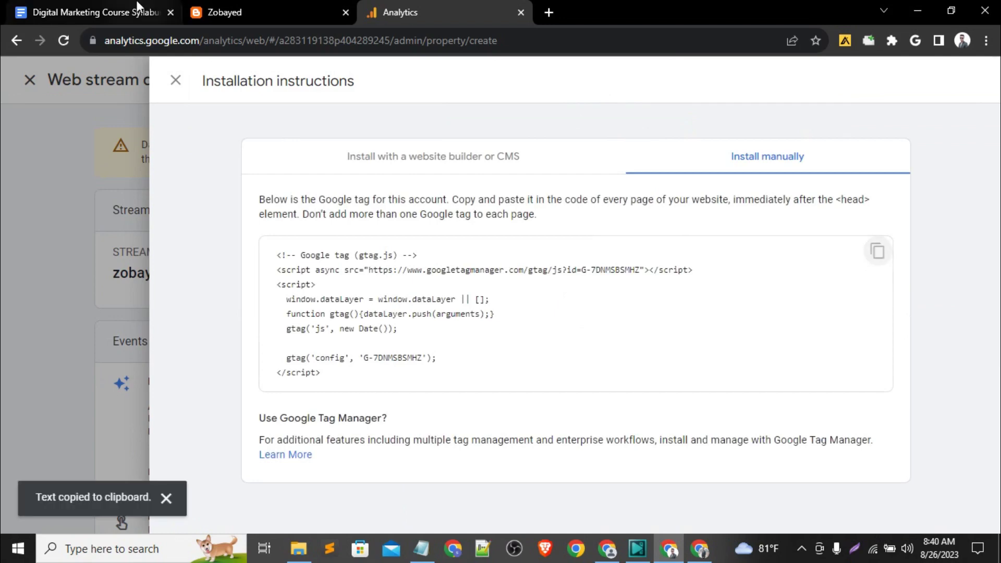
pyautogui.click(291, 4)
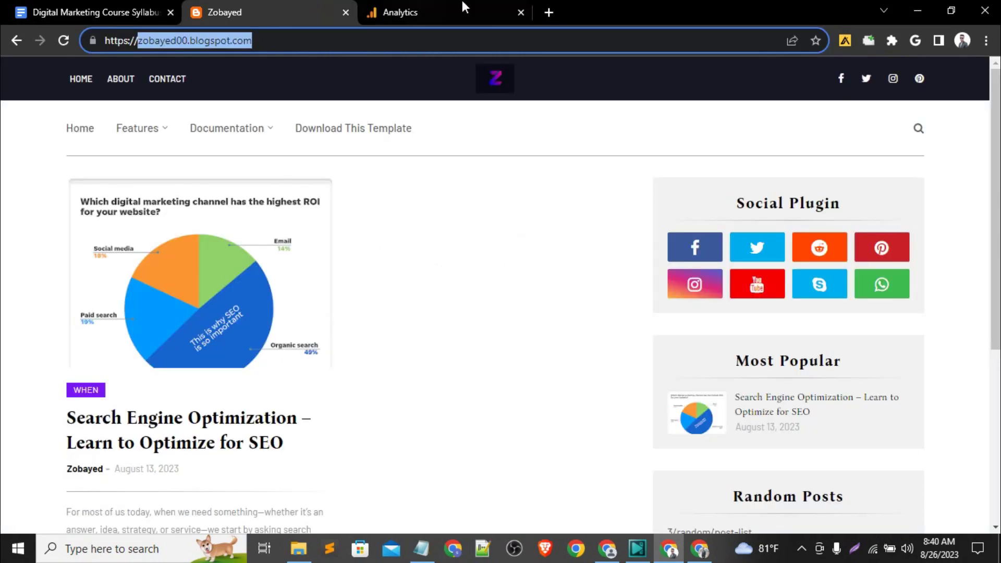
pyautogui.click(549, 12)
pyautogui.write('blo')
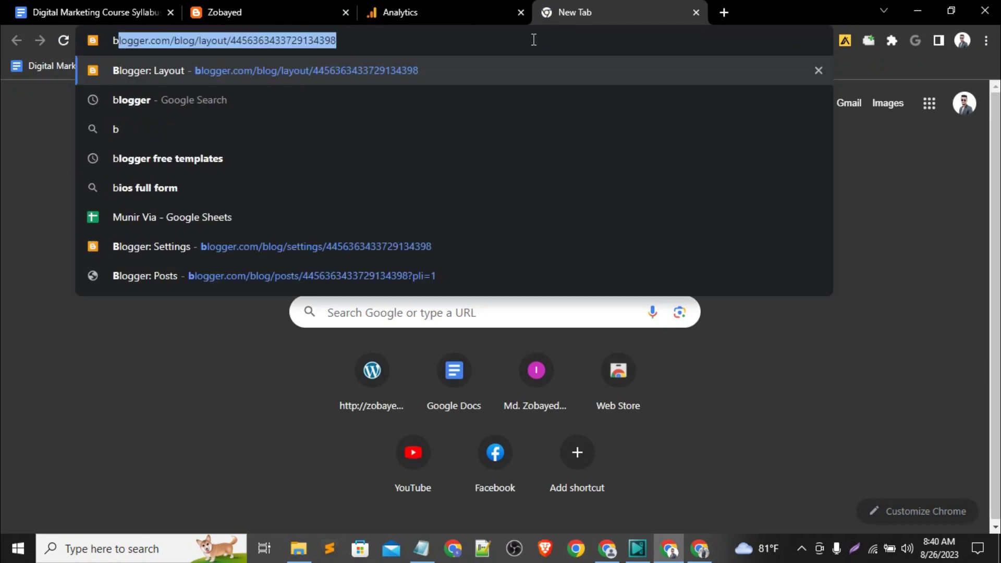
pyautogui.press('Return')
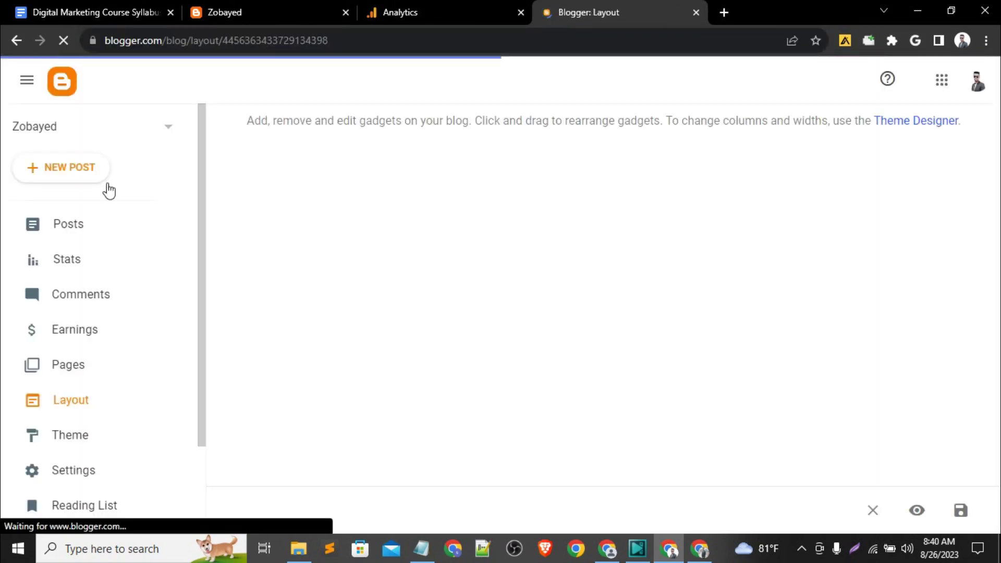
pyautogui.scroll(-3, 45, 339)
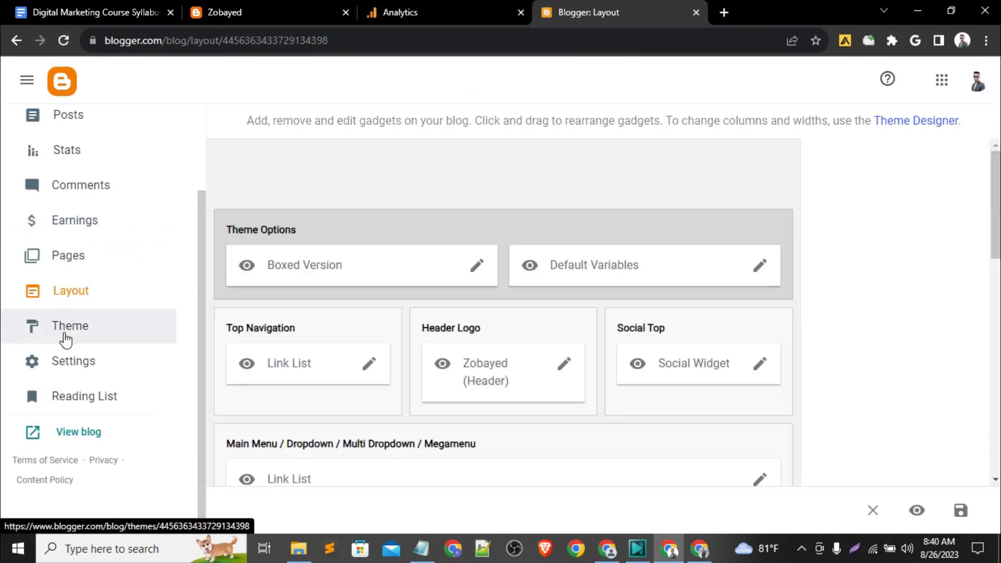
pyautogui.click(65, 339)
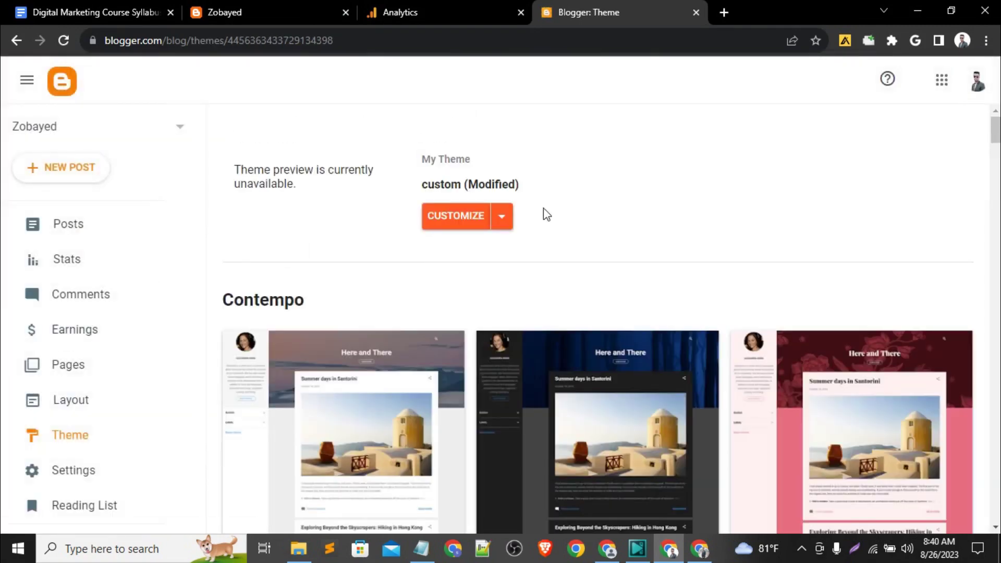
pyautogui.click(510, 217)
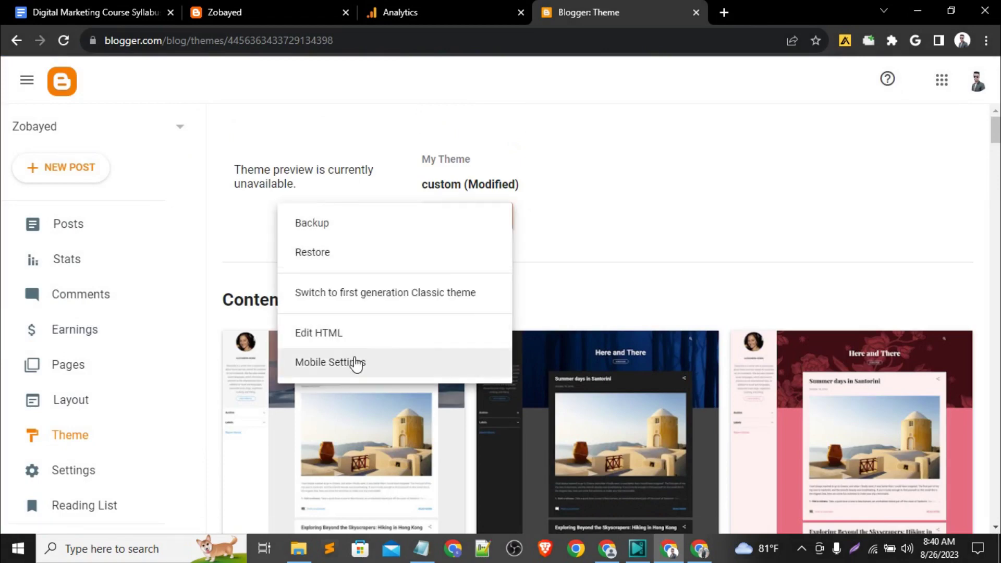
pyautogui.click(373, 337)
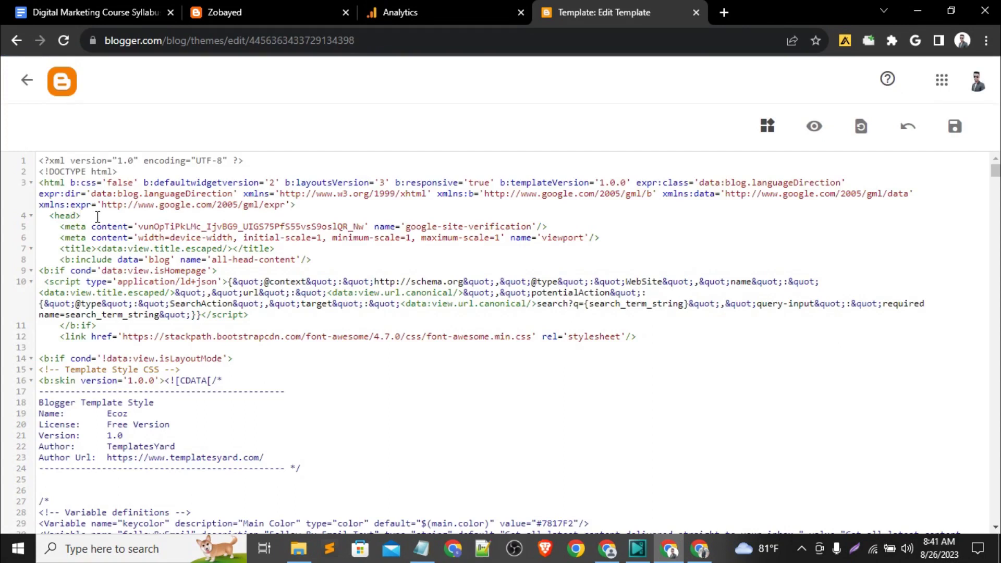
# Find the opening head tag in the theme HTML, paste the Google tag below it set off by blank lines, and save the theme.
pyautogui.hotkey('ctrl', 'f')
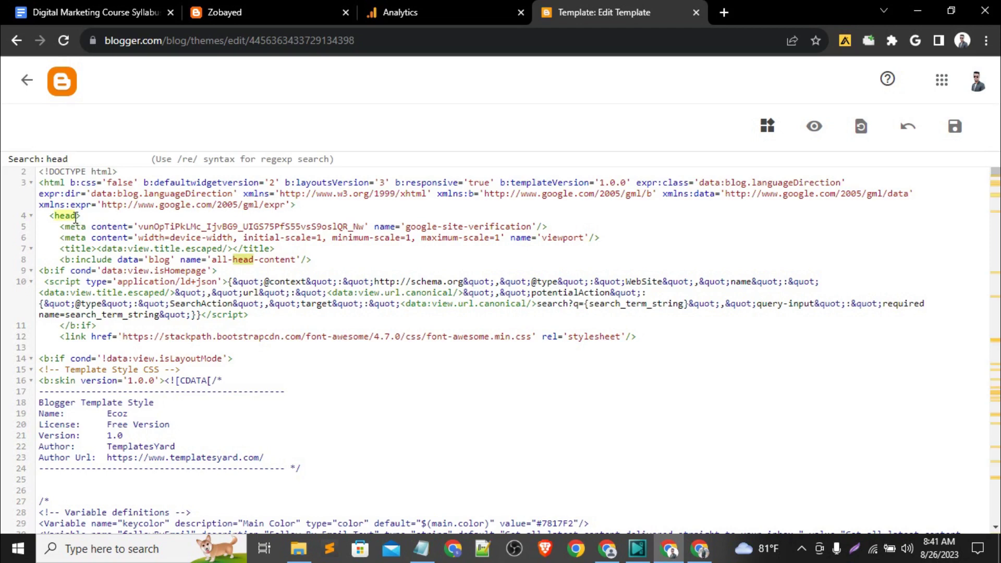
pyautogui.click(98, 217)
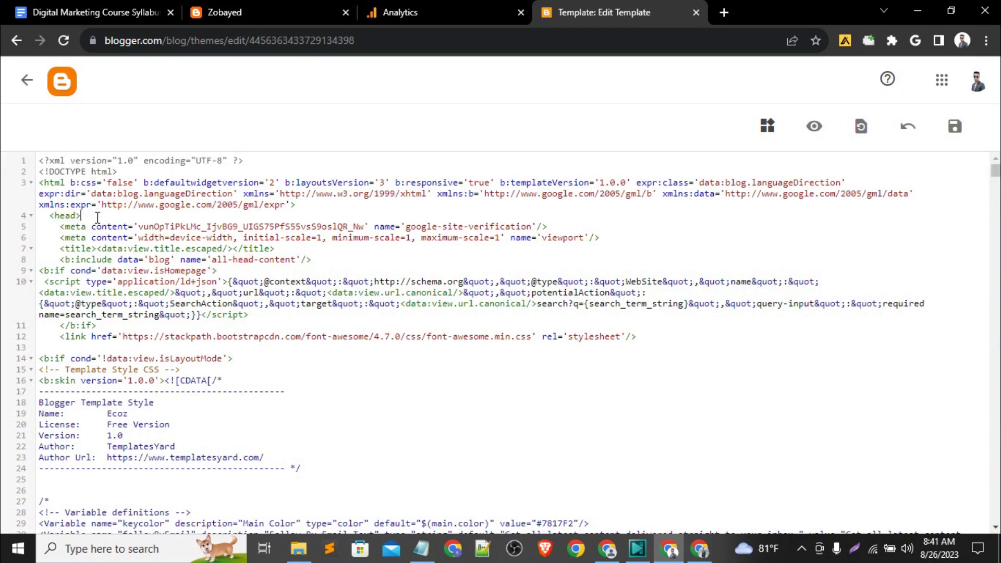
pyautogui.press('Return')
pyautogui.press('Return')
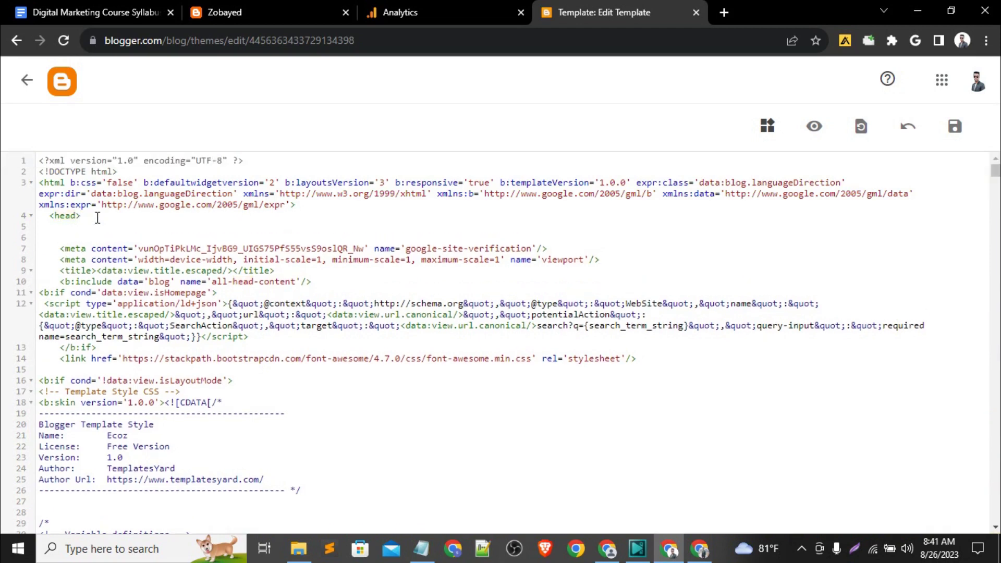
pyautogui.hotkey('ctrl', 'v')
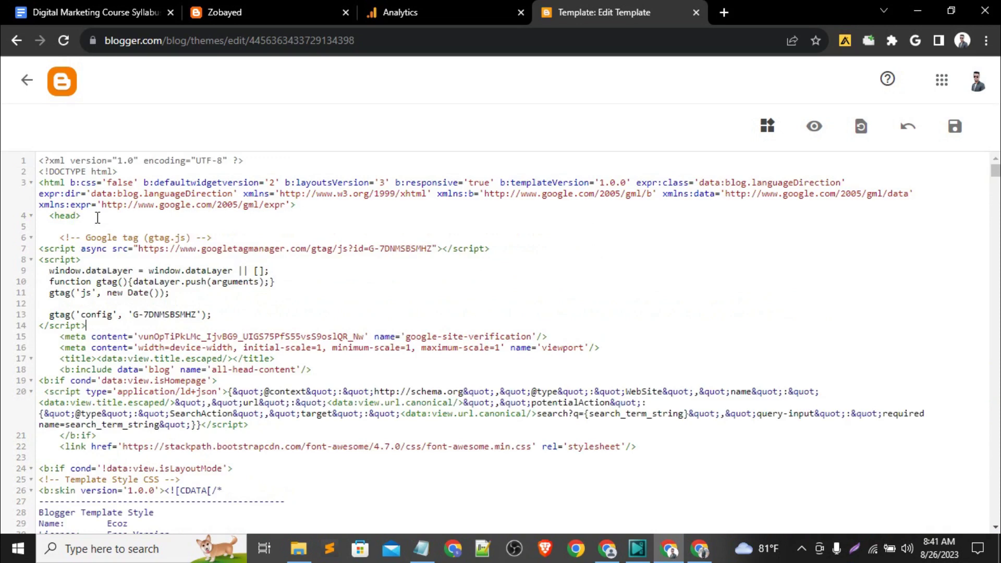
pyautogui.press('Return')
pyautogui.press('Return')
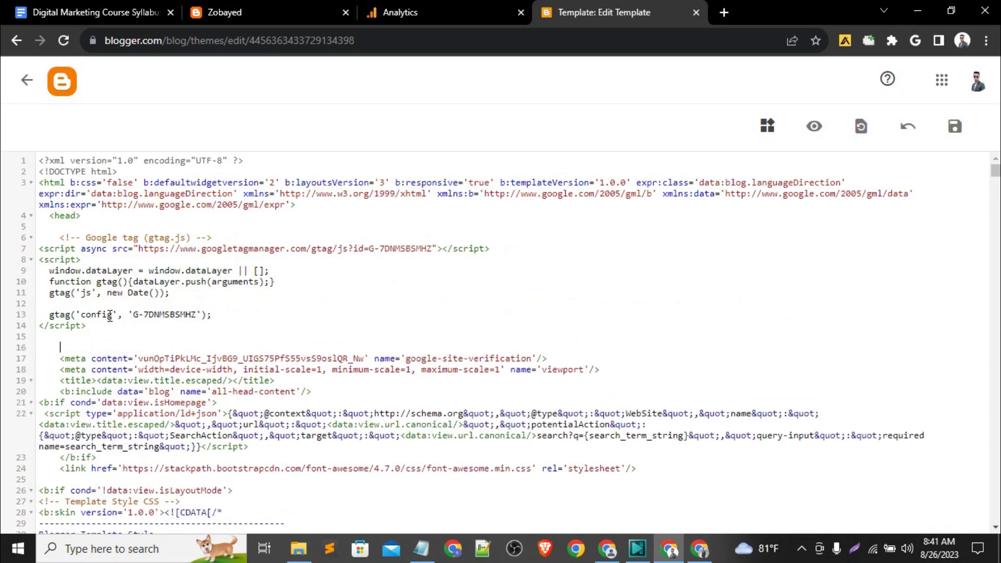
pyautogui.click(955, 134)
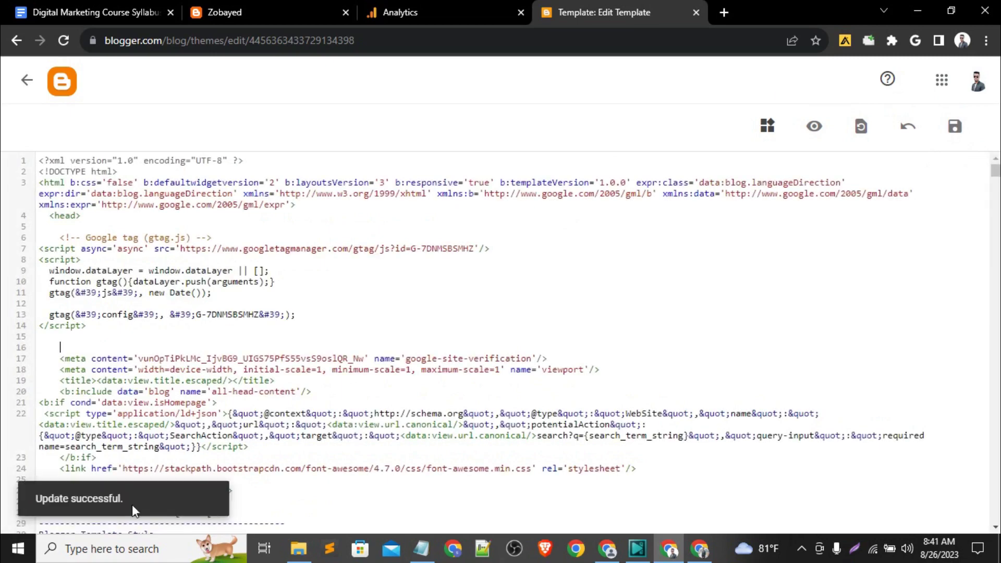
# Return to Google Analytics, close the installation instructions and stream details, and finish the property setup through to the Home page.
pyautogui.click(429, 8)
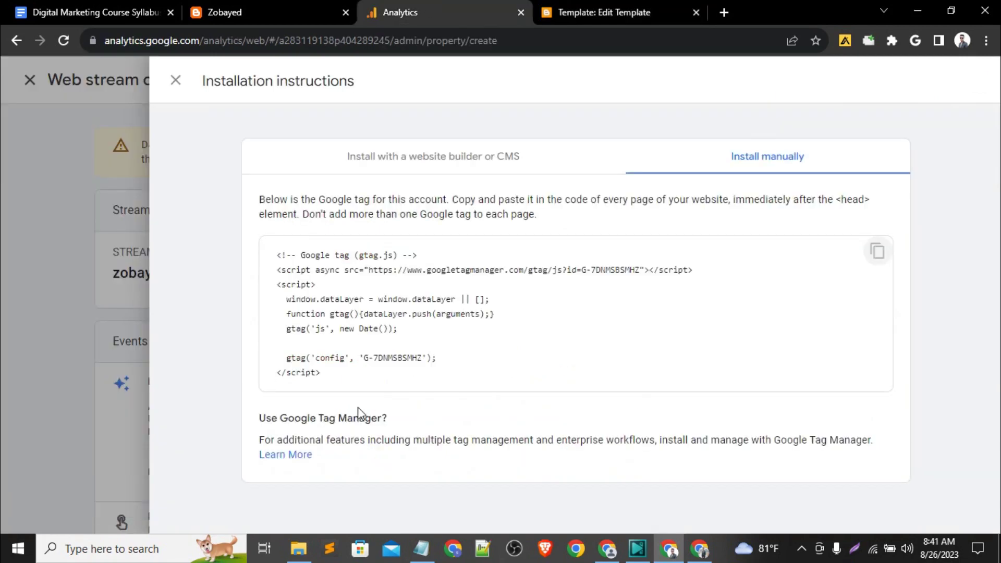
pyautogui.click(175, 80)
pyautogui.scroll(-5, 213, 259)
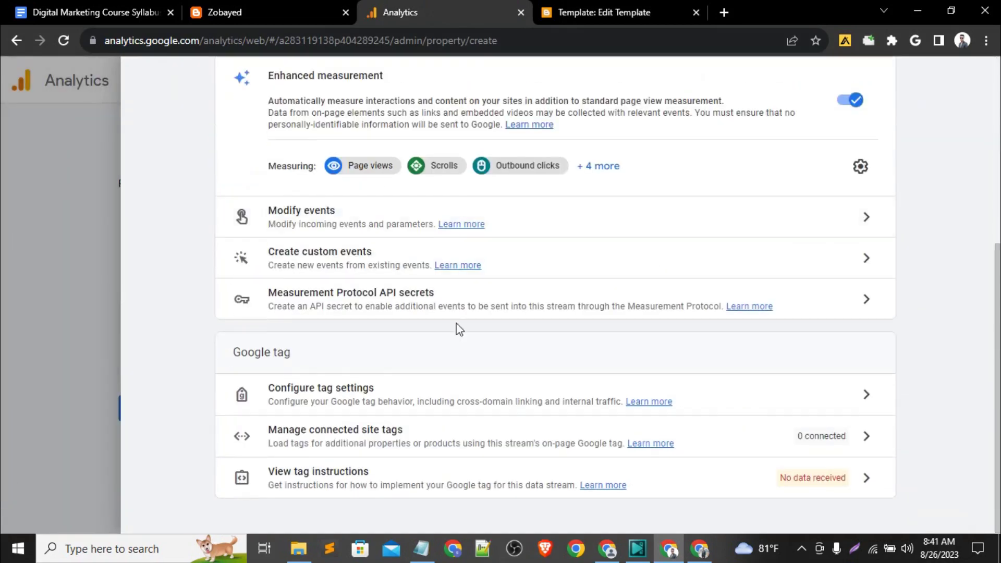
pyautogui.click(49, 214)
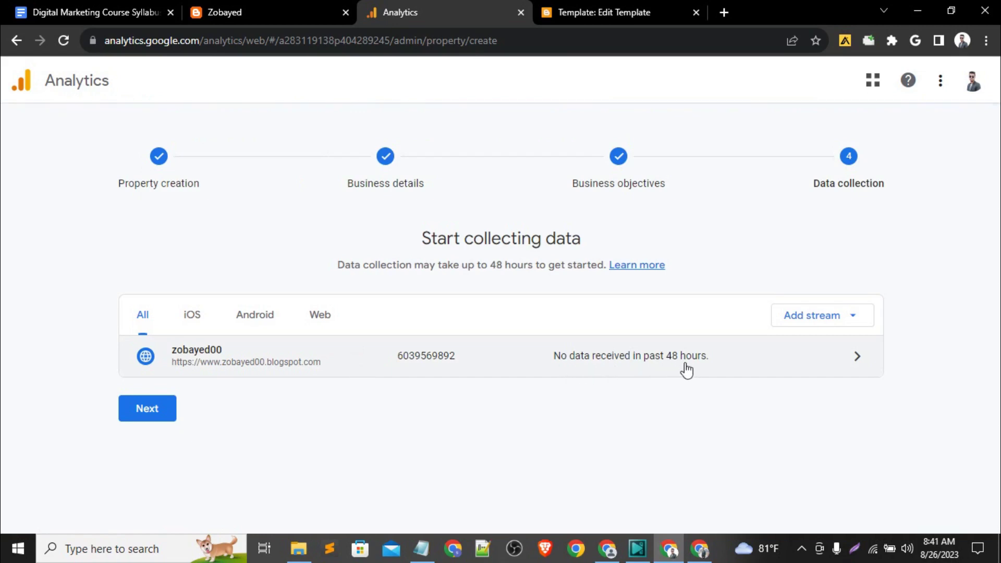
pyautogui.click(148, 409)
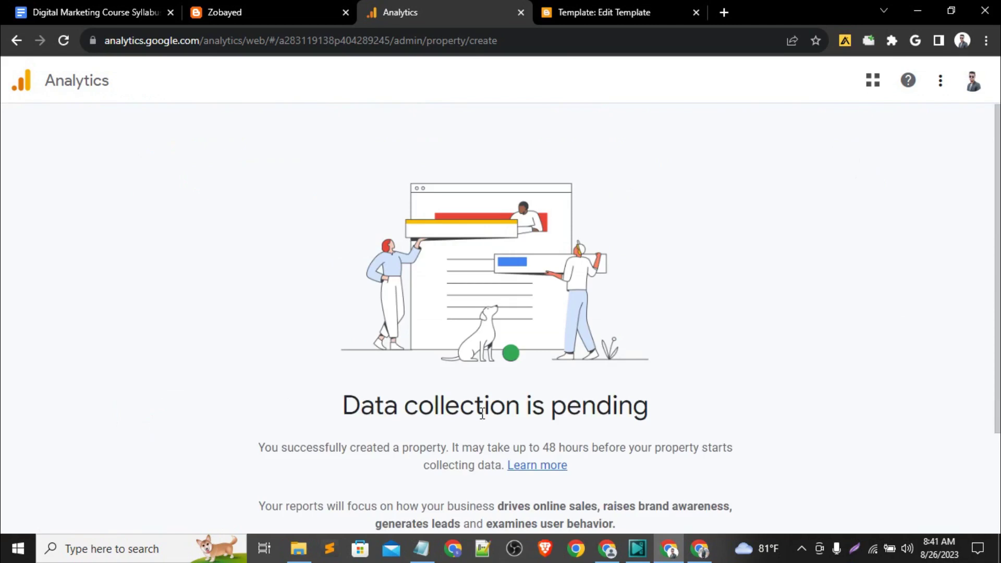
pyautogui.scroll(-3, 482, 413)
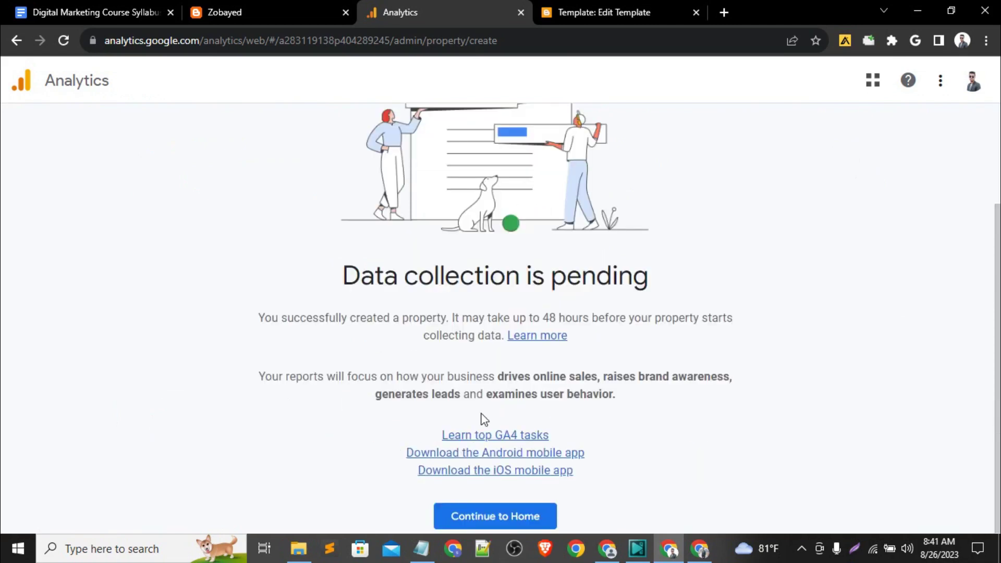
pyautogui.click(532, 519)
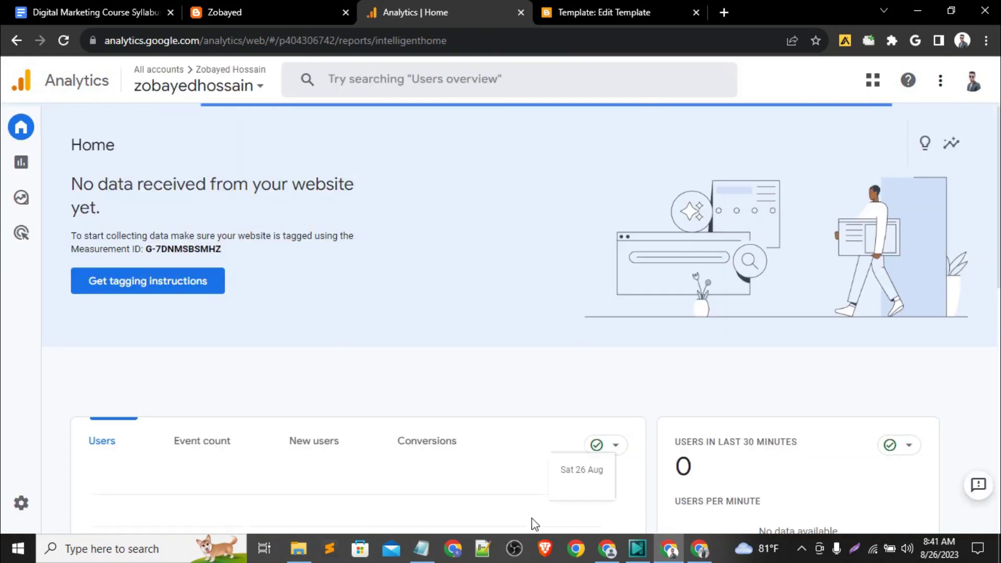
# Open the Blogger site's property from the account's property list and view the user cards on its Home page.
pyautogui.click(222, 90)
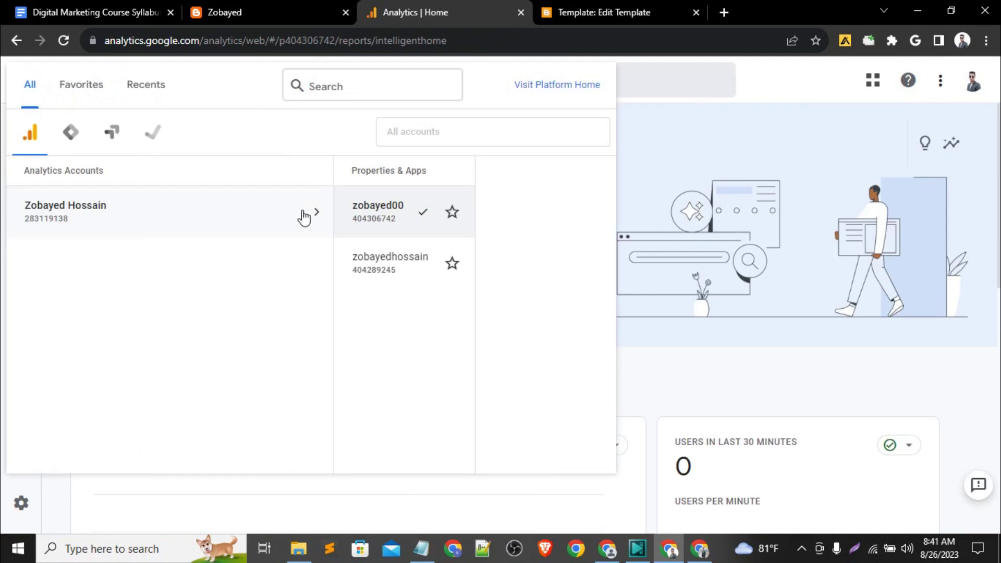
pyautogui.click(304, 217)
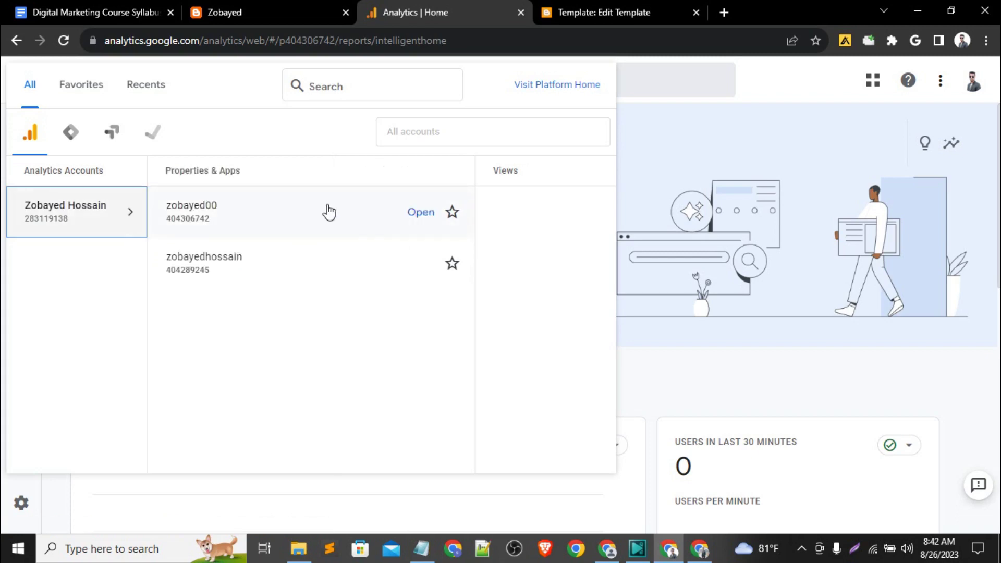
pyautogui.click(279, 218)
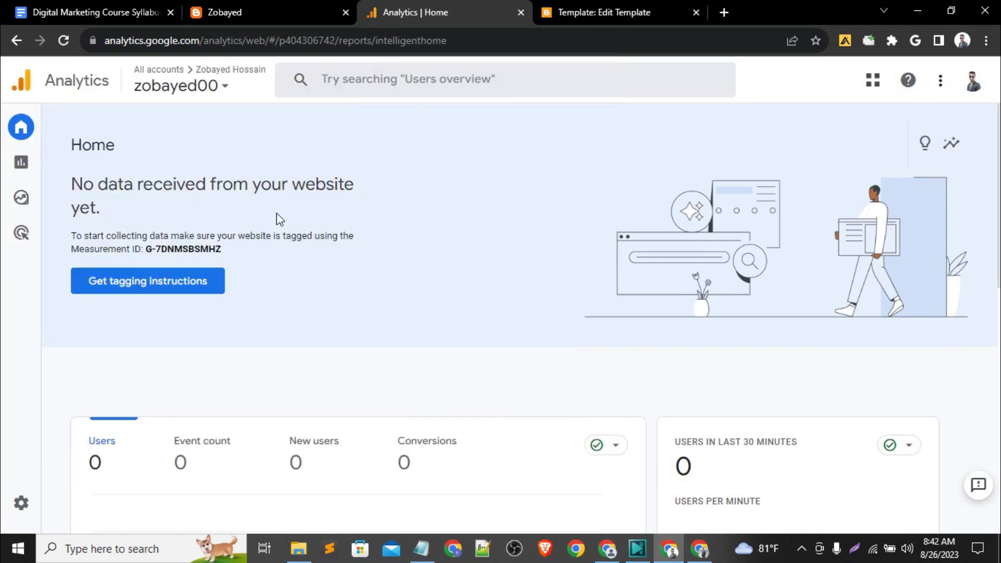
pyautogui.scroll(-4, 567, 305)
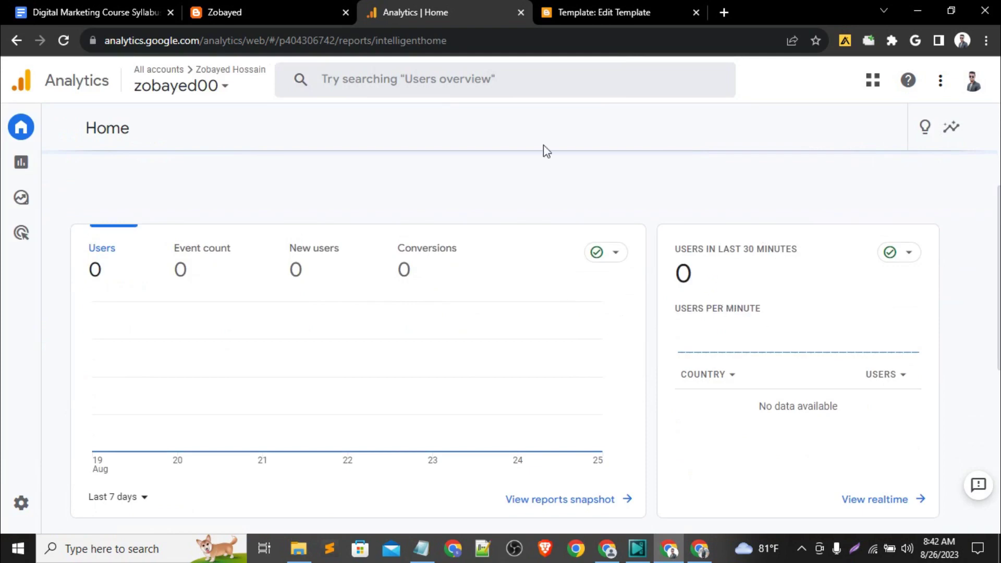
# Copy the Blogger site's URL, load it in the other open Chrome profile's window and open the Search Engine Optimization post.
pyautogui.click(238, 9)
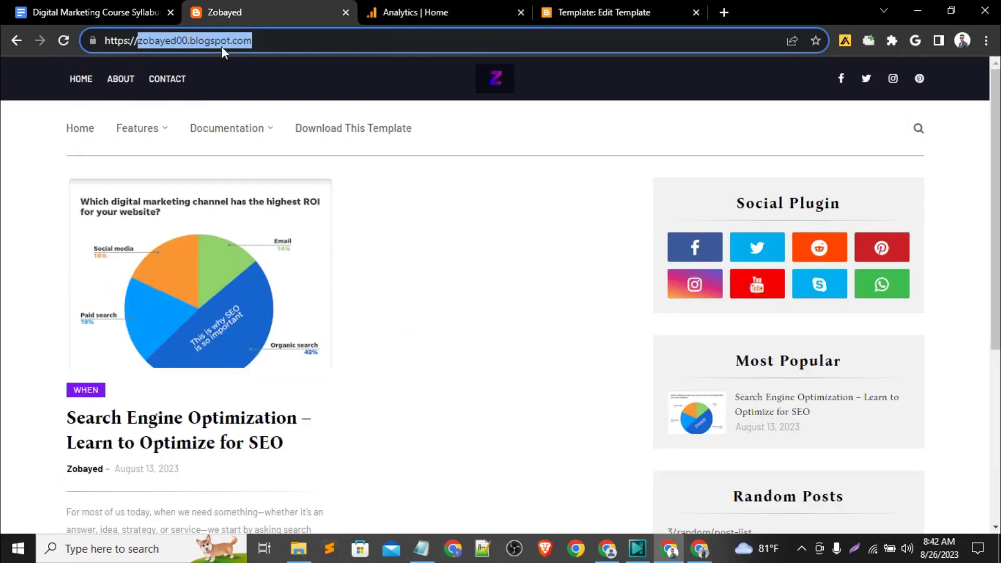
pyautogui.tripleClick(258, 45)
pyautogui.hotkey('ctrl', 'c')
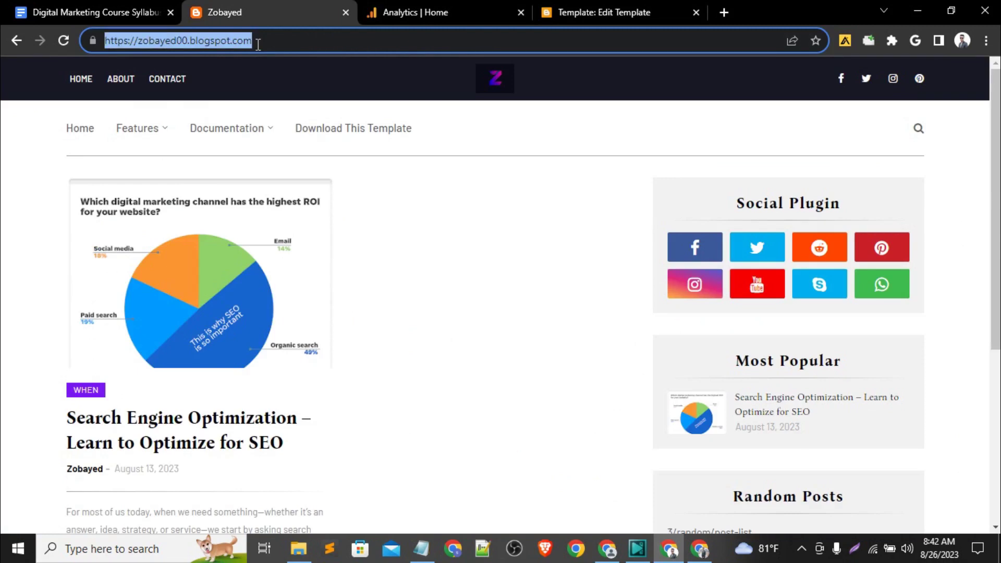
pyautogui.click(606, 553)
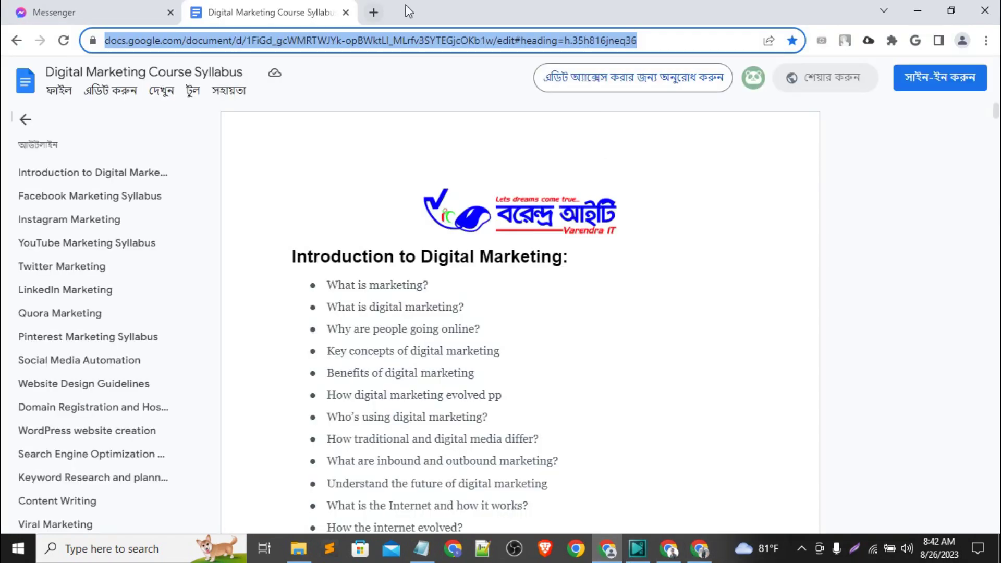
pyautogui.click(382, 9)
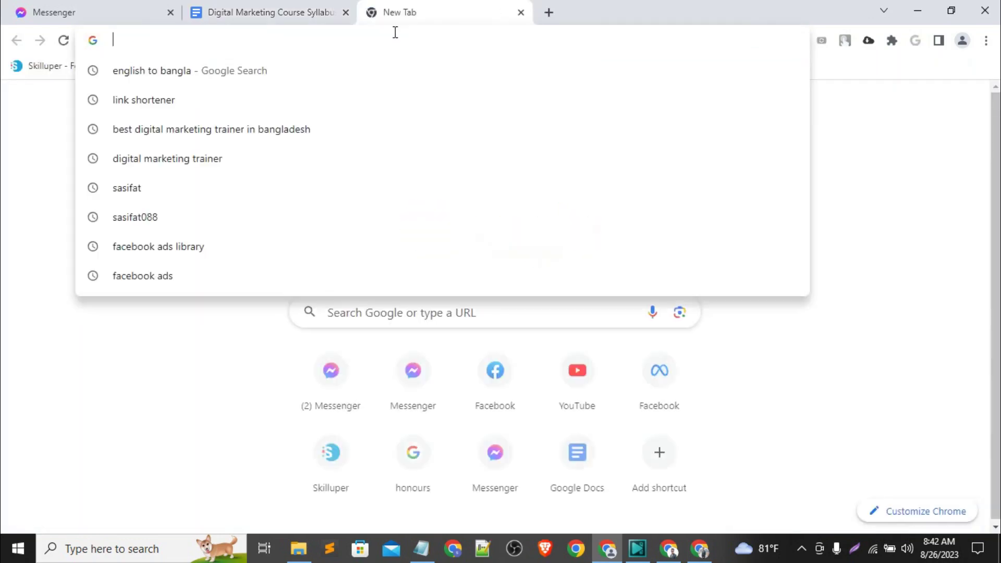
pyautogui.hotkey('ctrl', 'v')
pyautogui.press('Return')
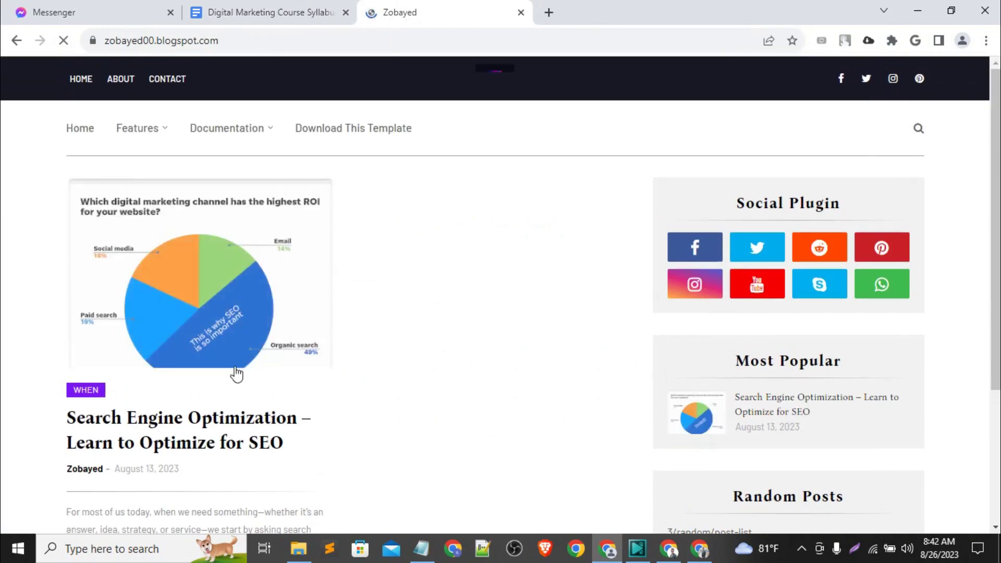
pyautogui.click(187, 299)
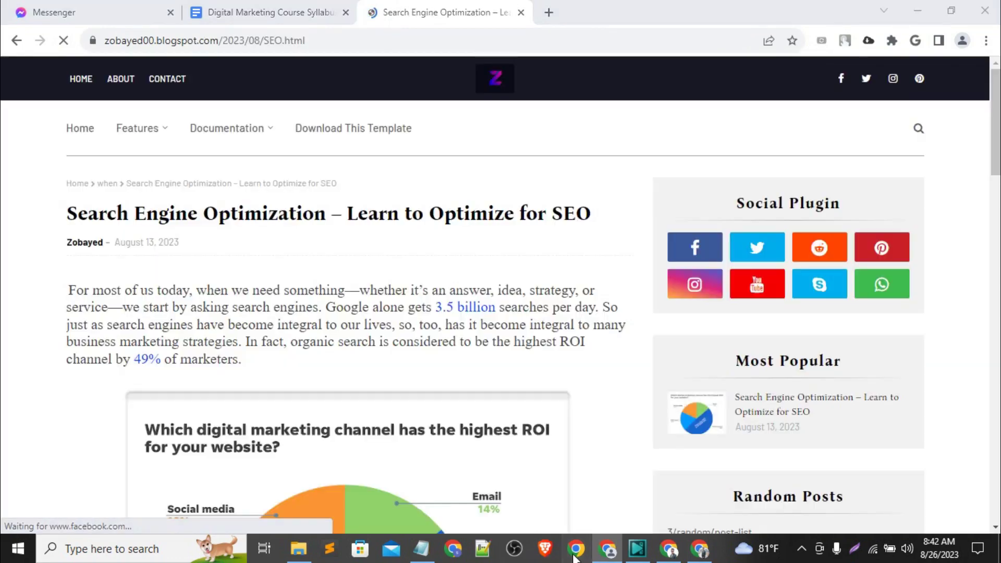
# Launch Chrome with another profile, load the copied blog URL there and open the Search Engine Optimization post.
pyautogui.click(575, 550)
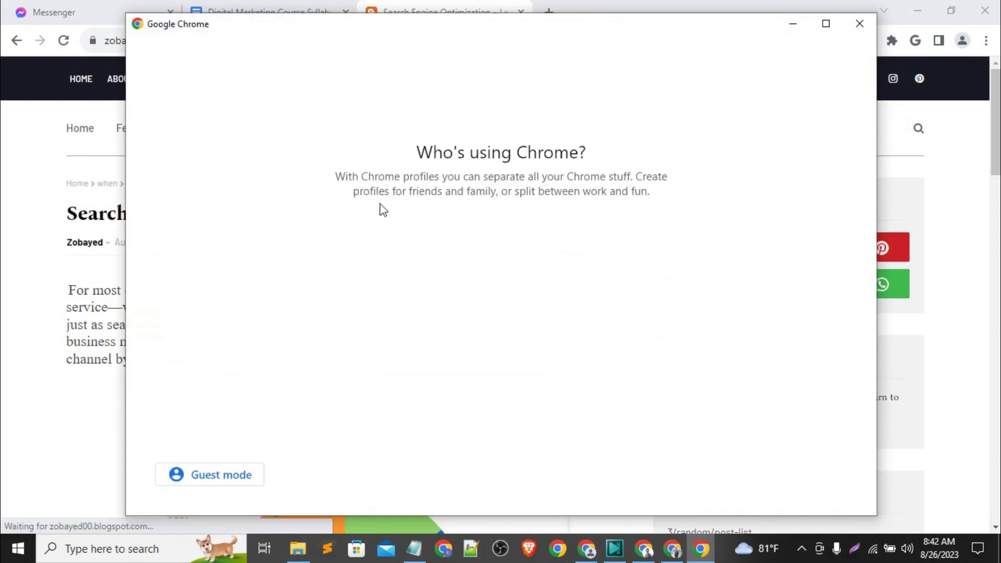
pyautogui.click(427, 261)
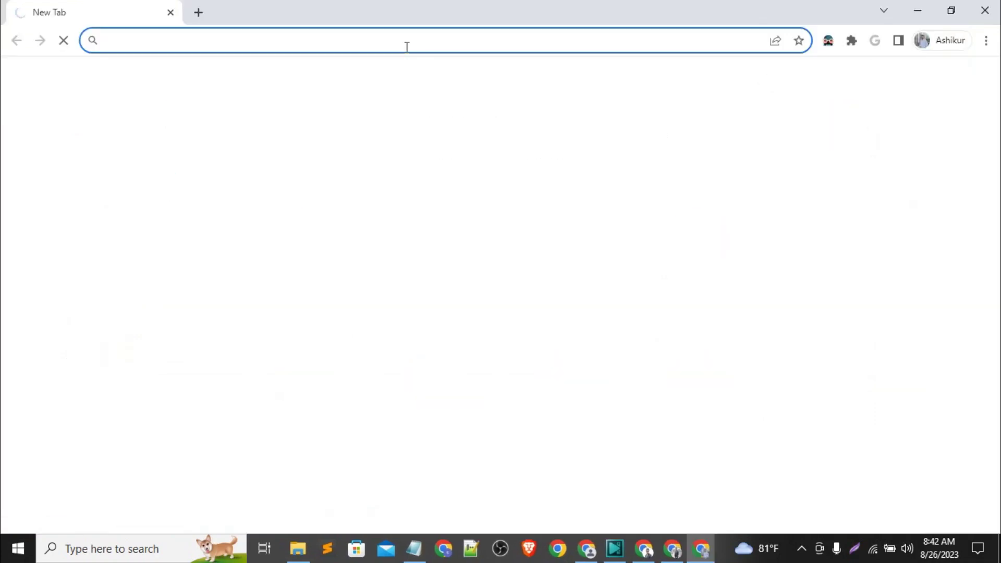
pyautogui.click(408, 47)
pyautogui.hotkey('ctrl', 'v')
pyautogui.press('Return')
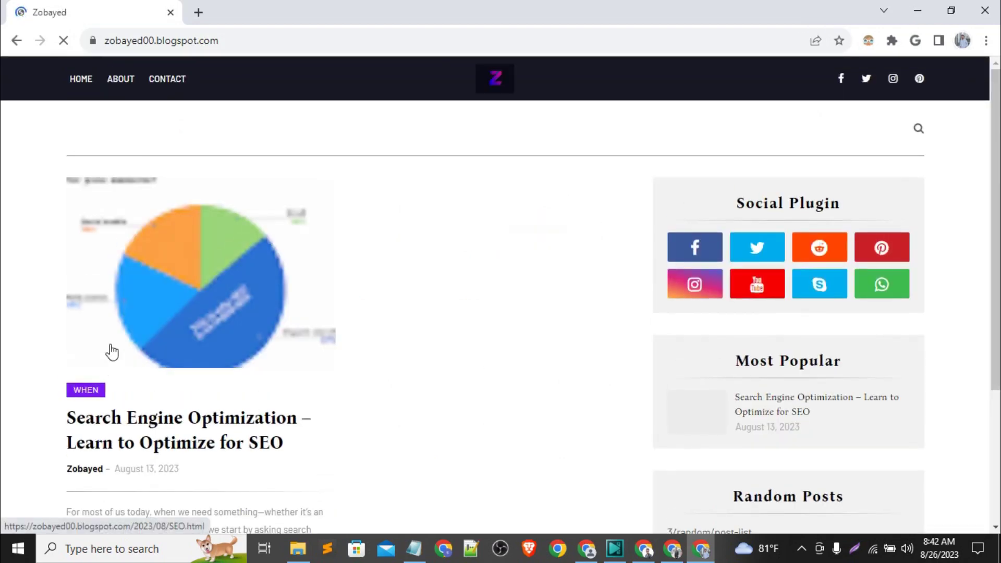
pyautogui.click(112, 352)
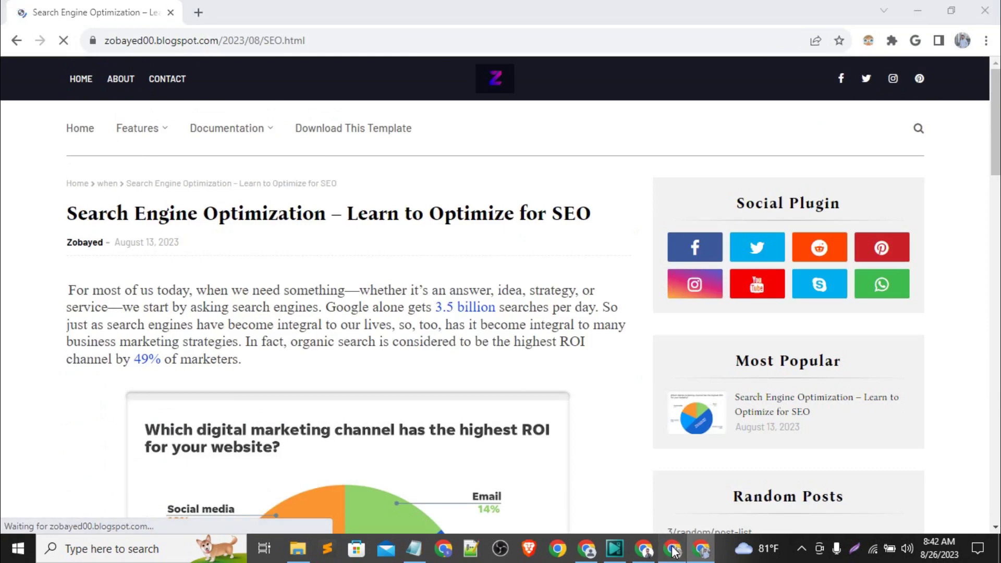
# Switch back to the Google Analytics window and check the users in the last 30 minutes and the remaining Home page cards.
pyautogui.click(672, 550)
pyautogui.click(645, 548)
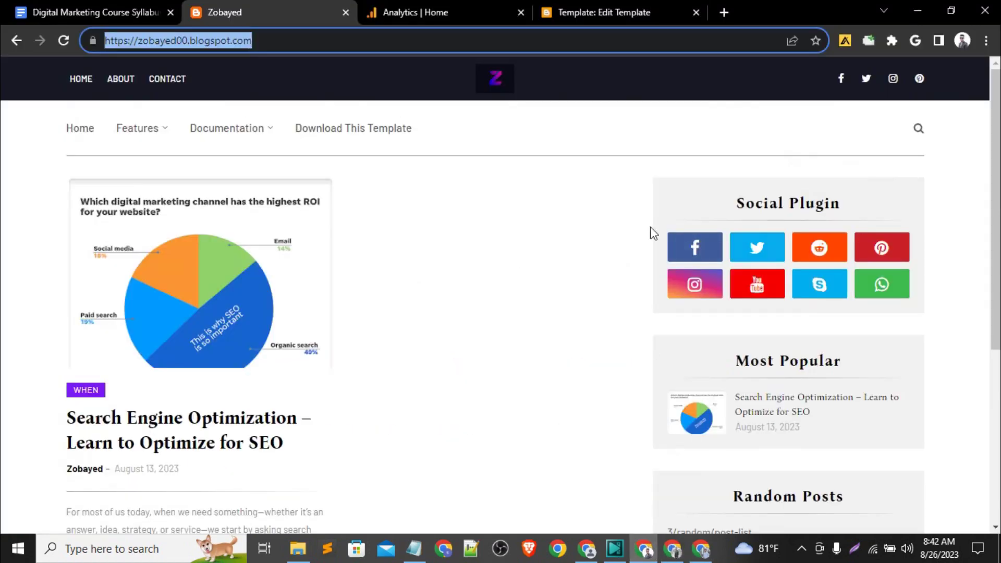
pyautogui.click(460, 3)
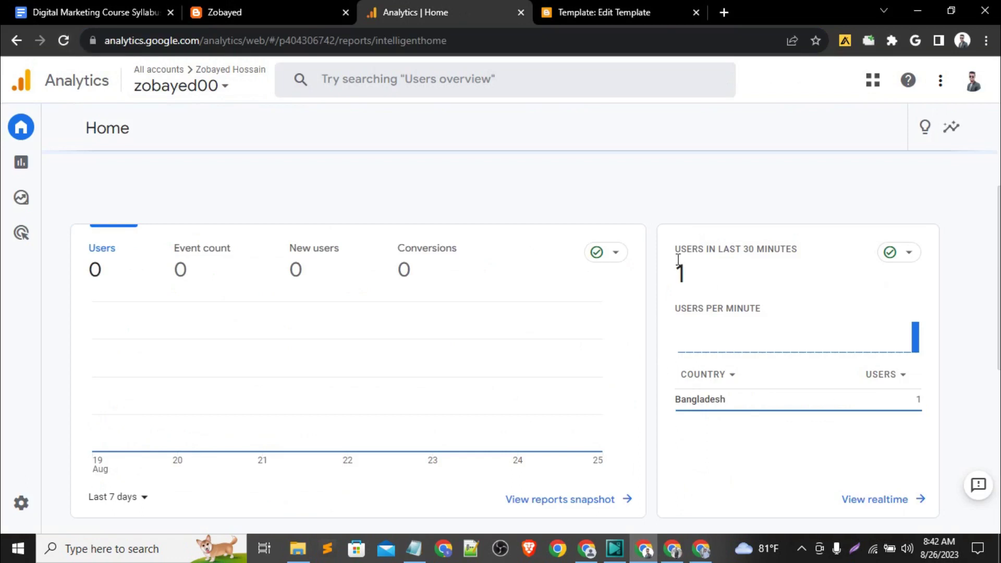
pyautogui.click(728, 186)
pyautogui.scroll(-5, 774, 378)
pyautogui.scroll(-2, 777, 379)
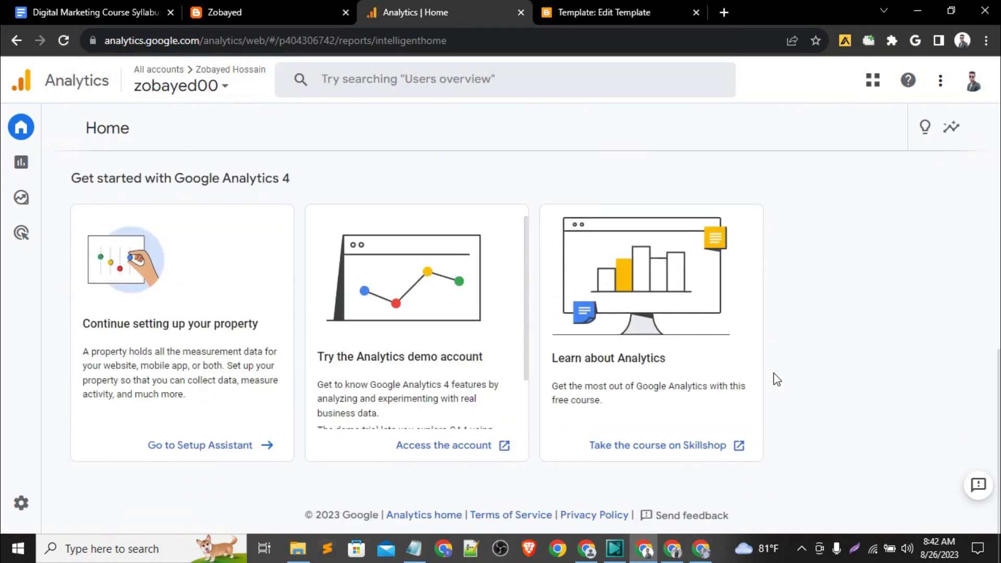
pyautogui.scroll(3, 774, 378)
# Open the Reports snapshot and look through its overview metrics as far as Total revenue.
pyautogui.moveTo(21, 162)
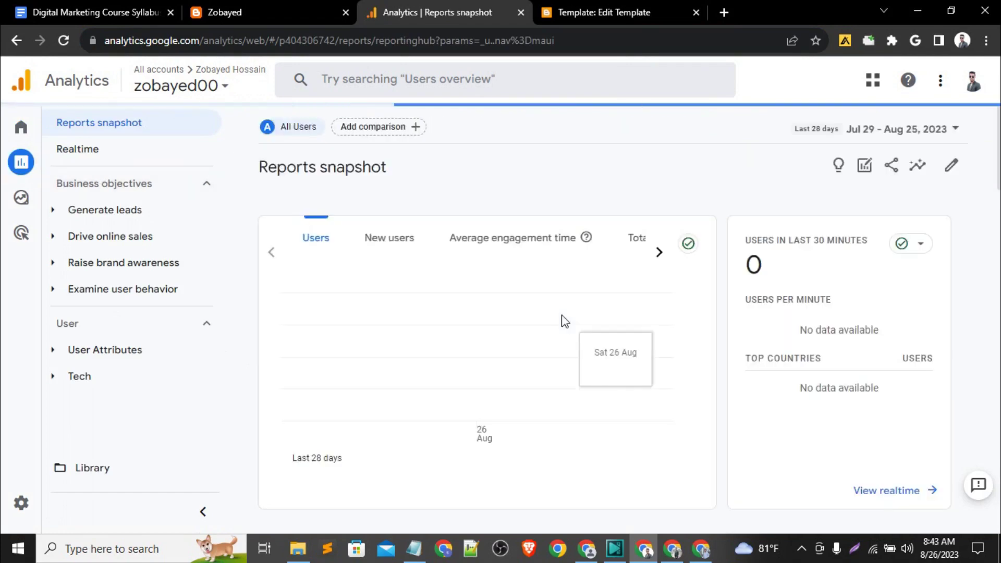
pyautogui.scroll(-2, 462, 313)
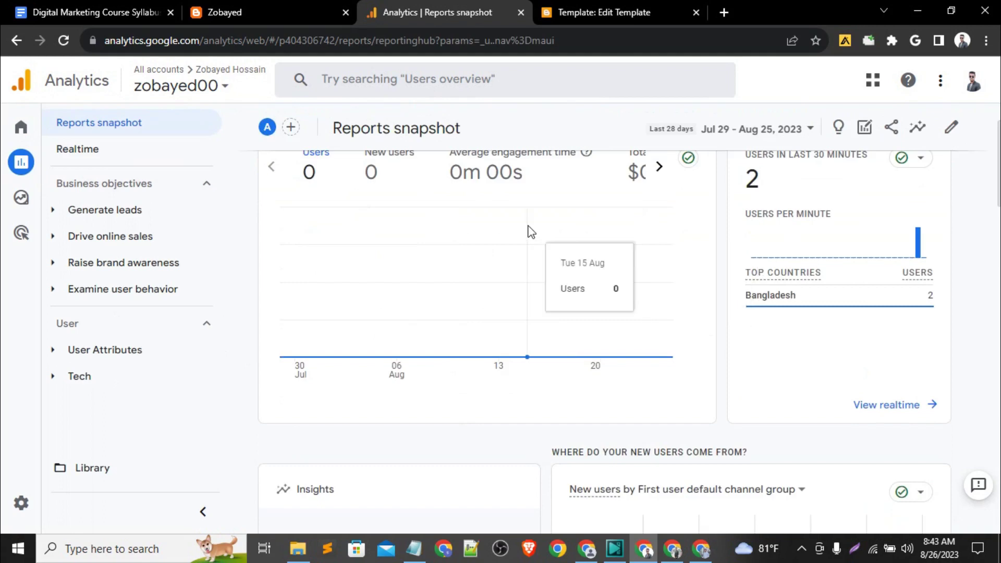
pyautogui.scroll(2, 529, 231)
pyautogui.scroll(-1, 530, 231)
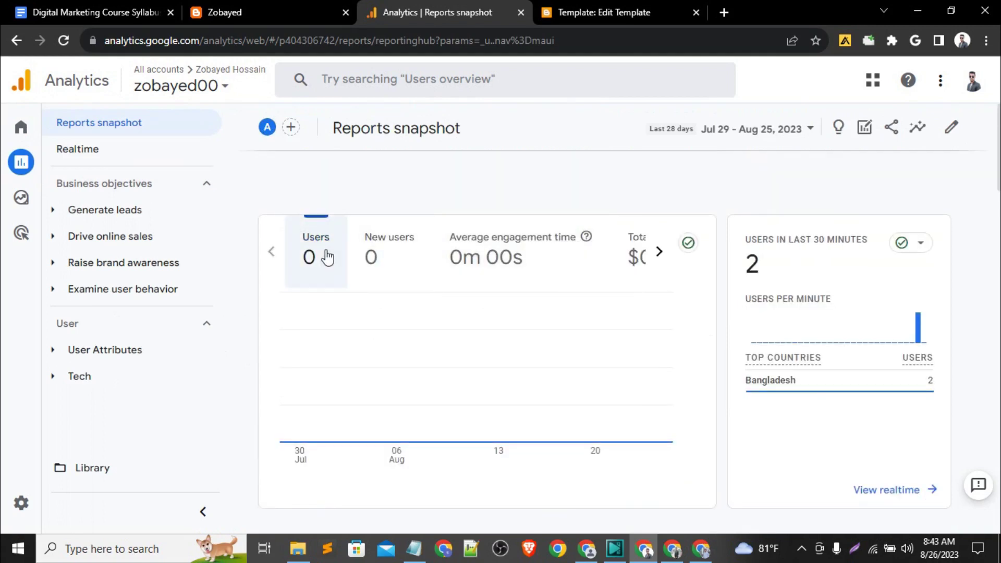
pyautogui.click(659, 252)
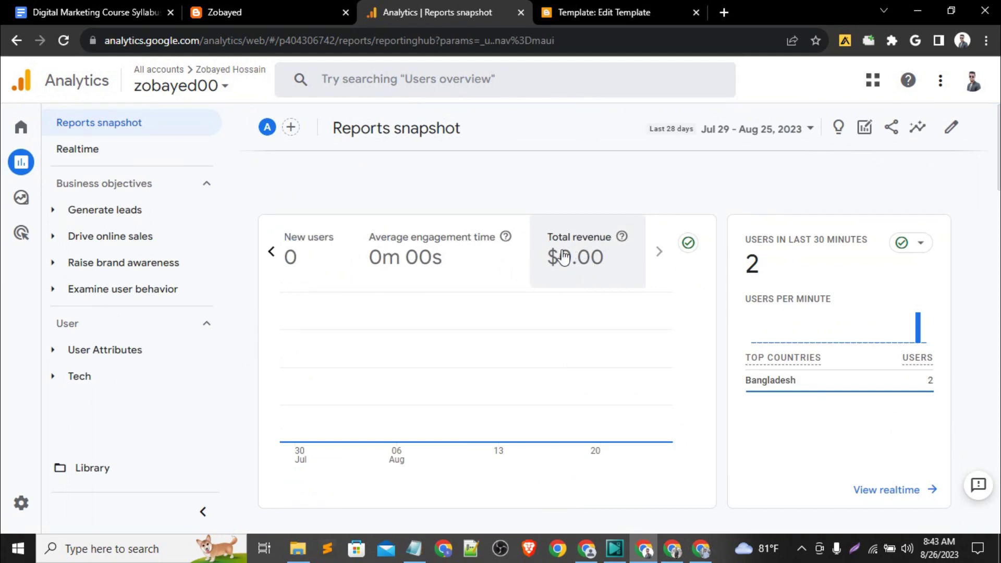
# Examine the remaining Reports snapshot cards on new users by channel, users by country, user activity over time and conversions by platform.
pyautogui.scroll(-4, 829, 360)
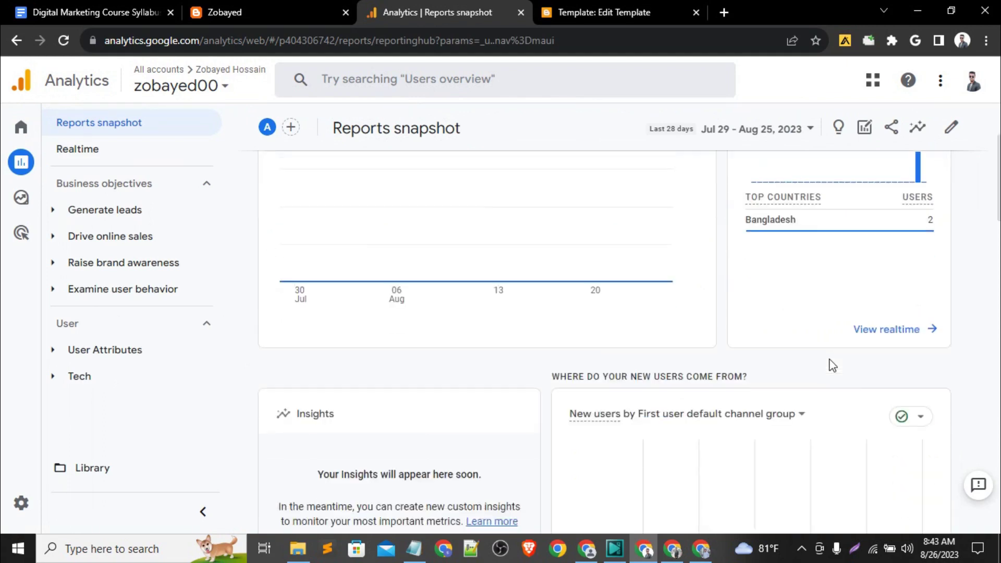
pyautogui.scroll(-6, 671, 281)
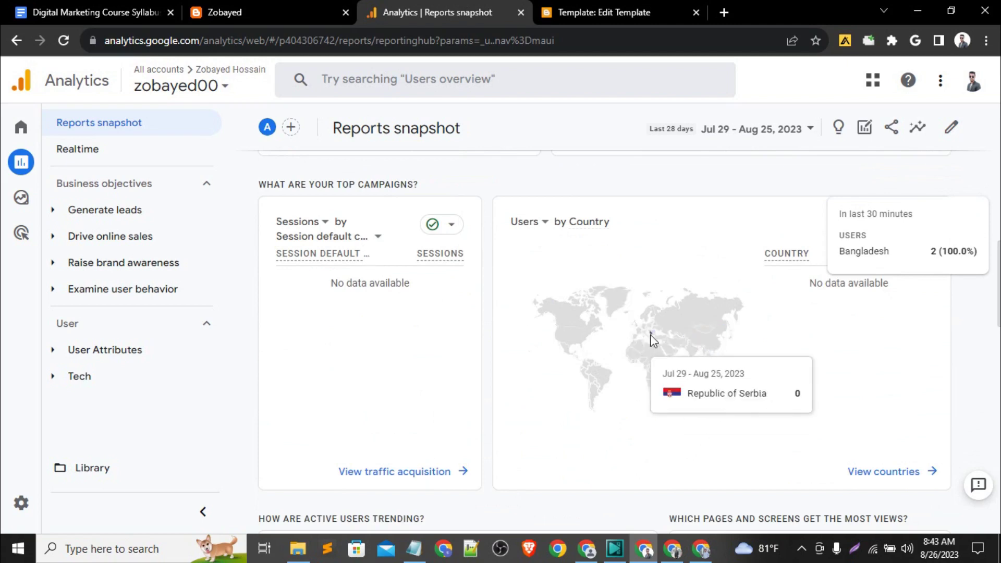
pyautogui.scroll(-7, 705, 295)
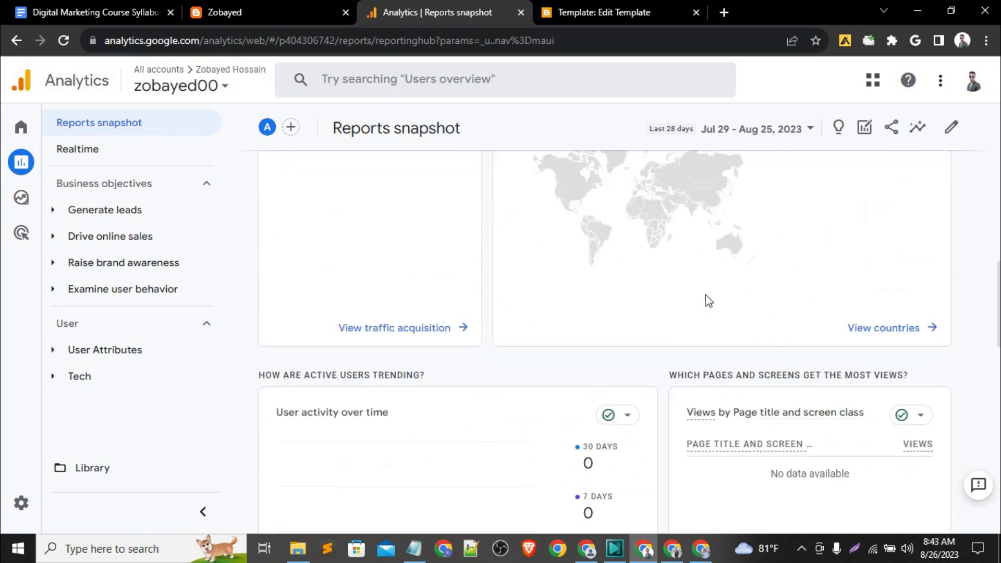
pyautogui.scroll(2, 705, 295)
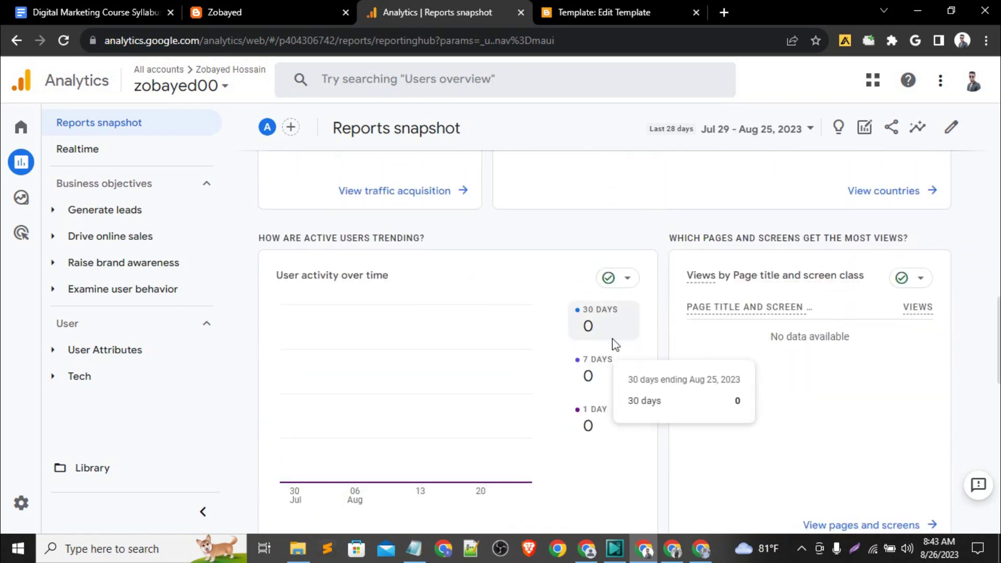
pyautogui.moveTo(601, 416)
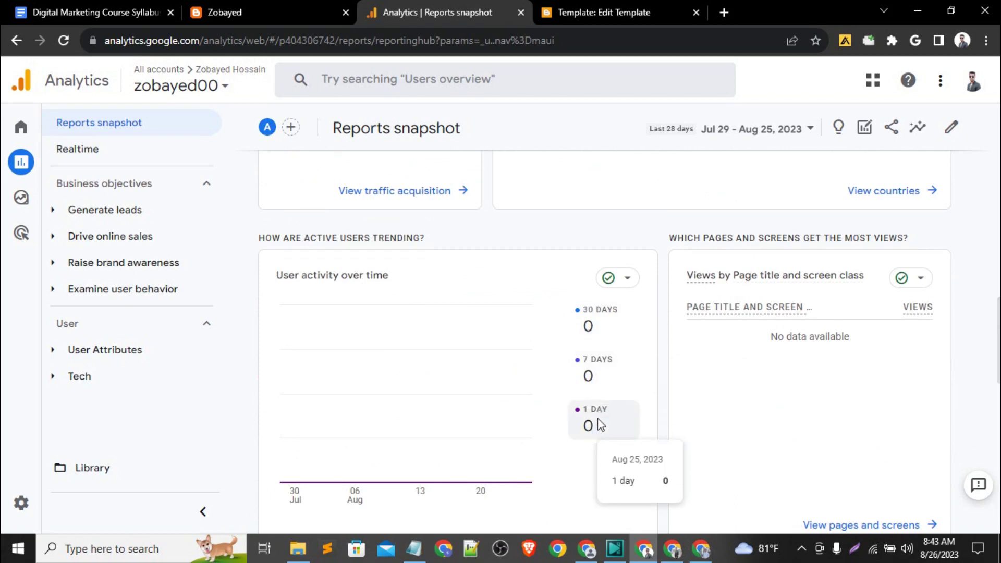
pyautogui.scroll(-10, 599, 425)
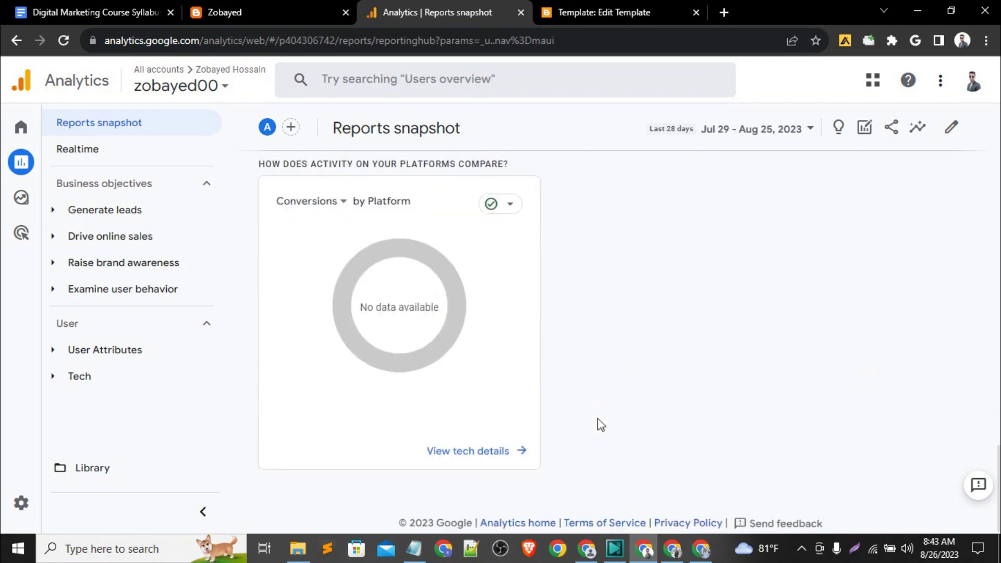
pyautogui.scroll(15, 597, 418)
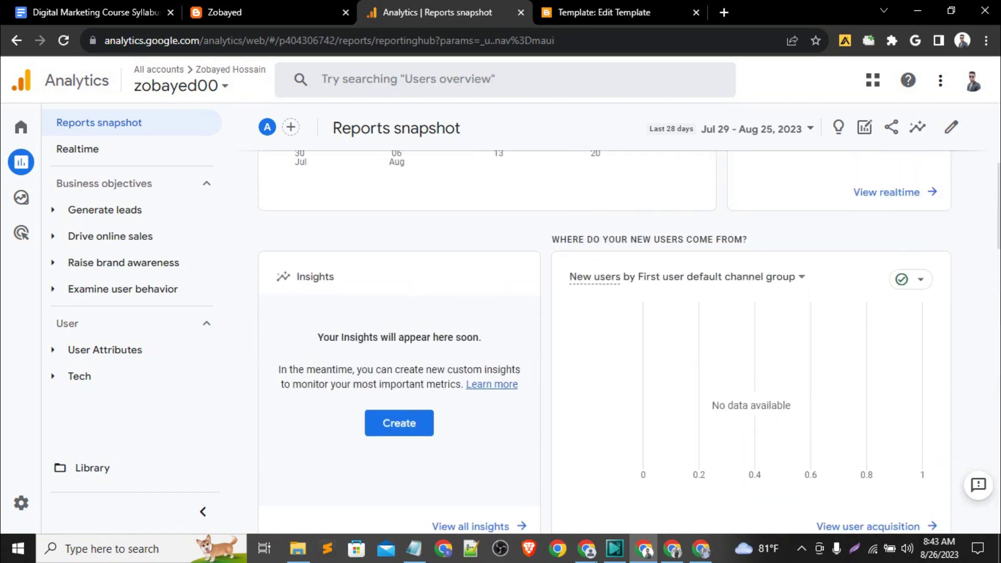
pyautogui.scroll(5, 672, 423)
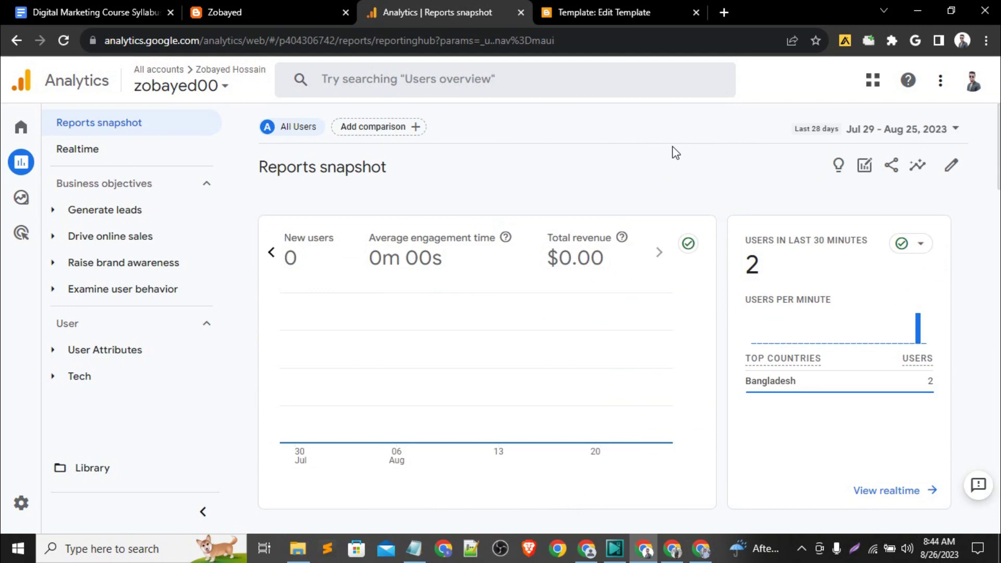
# View the suggested searches in Analytics and dismiss them.
pyautogui.click(523, 75)
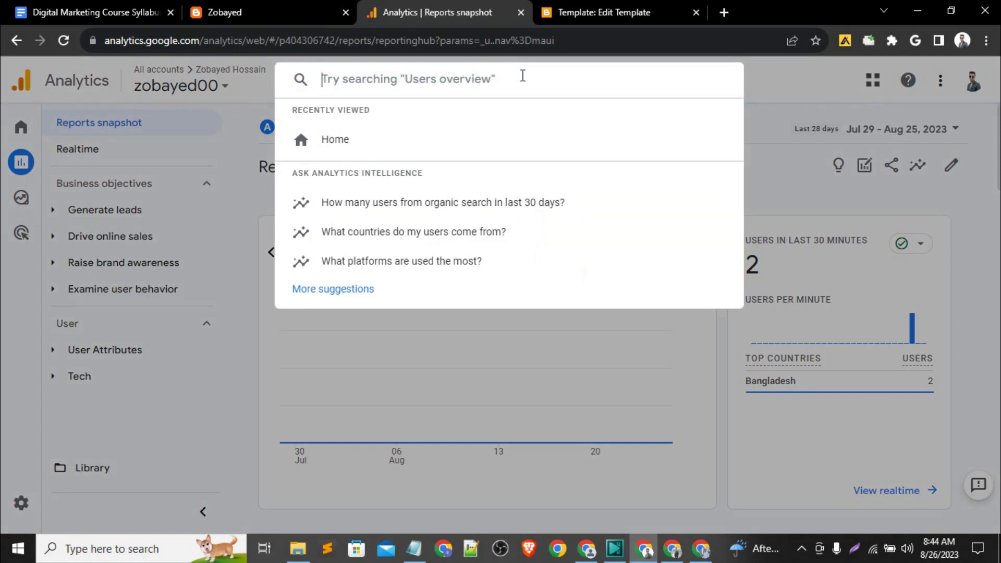
pyautogui.click(757, 90)
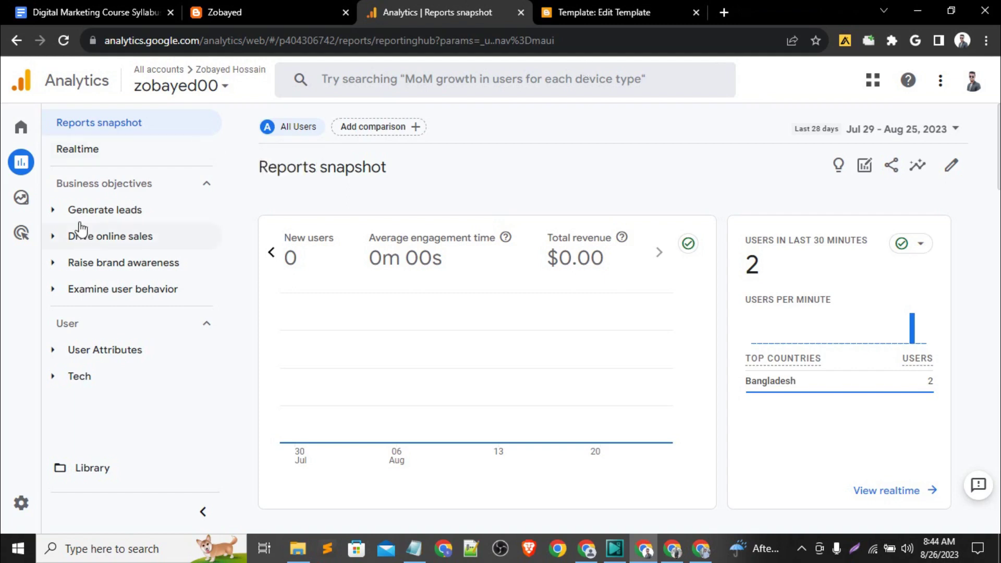
# Return to the Home page, view its user cards and check the account's list of properties.
pyautogui.click(32, 135)
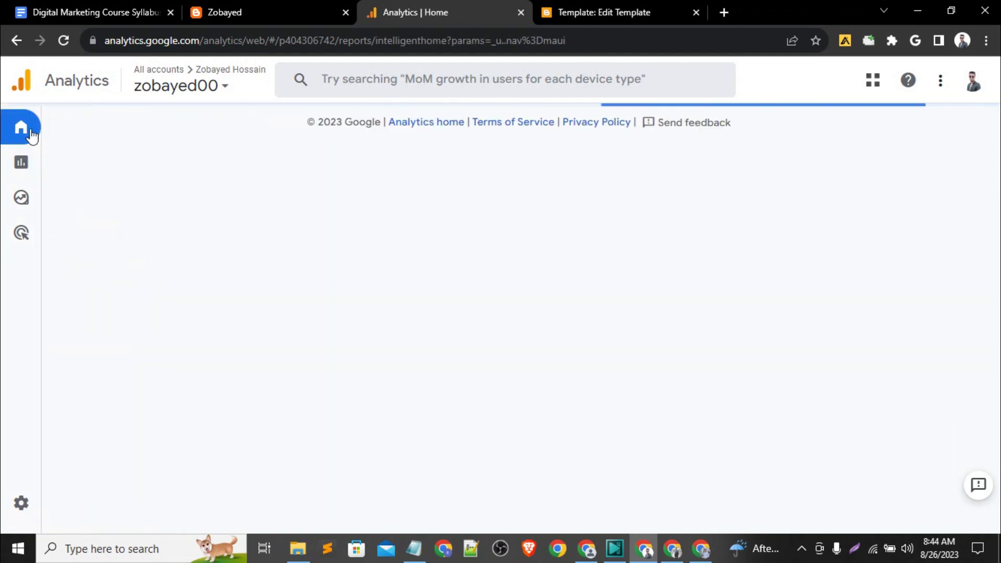
pyautogui.scroll(-3, 310, 351)
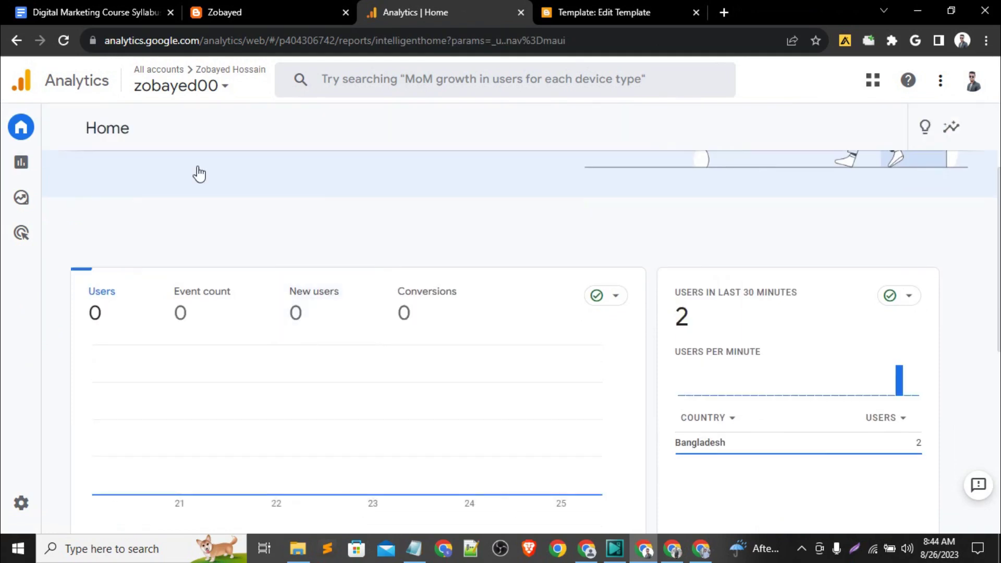
pyautogui.click(212, 92)
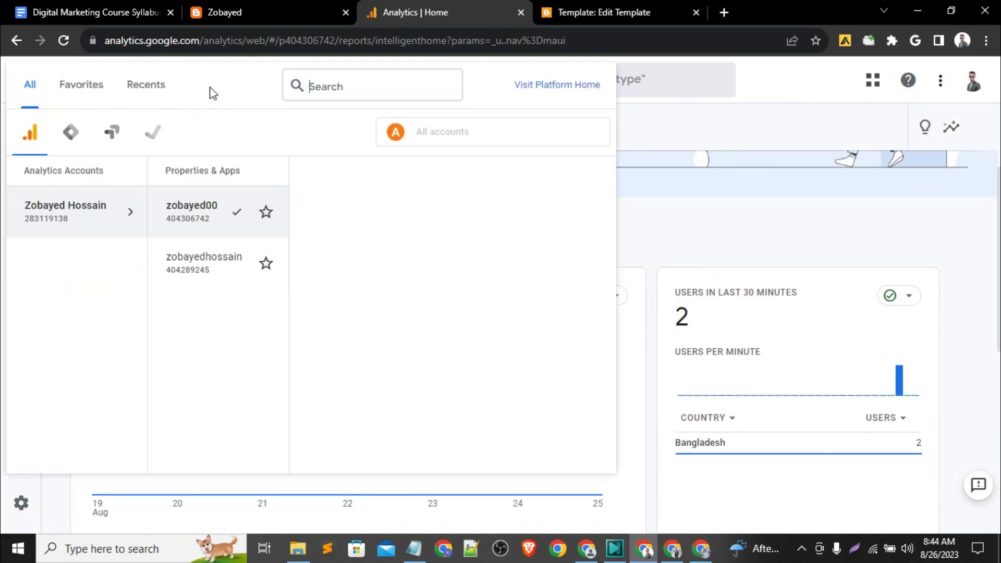
pyautogui.click(291, 216)
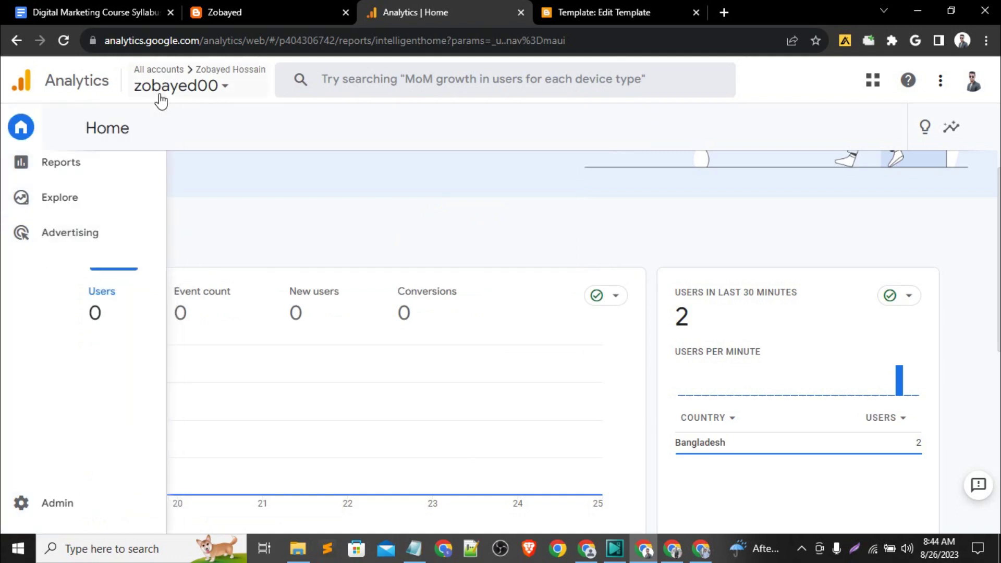
# Review the current property's settings in Admin, open its Move to Trash Can confirmation and return to Admin without moving the property.
pyautogui.moveTo(14, 308)
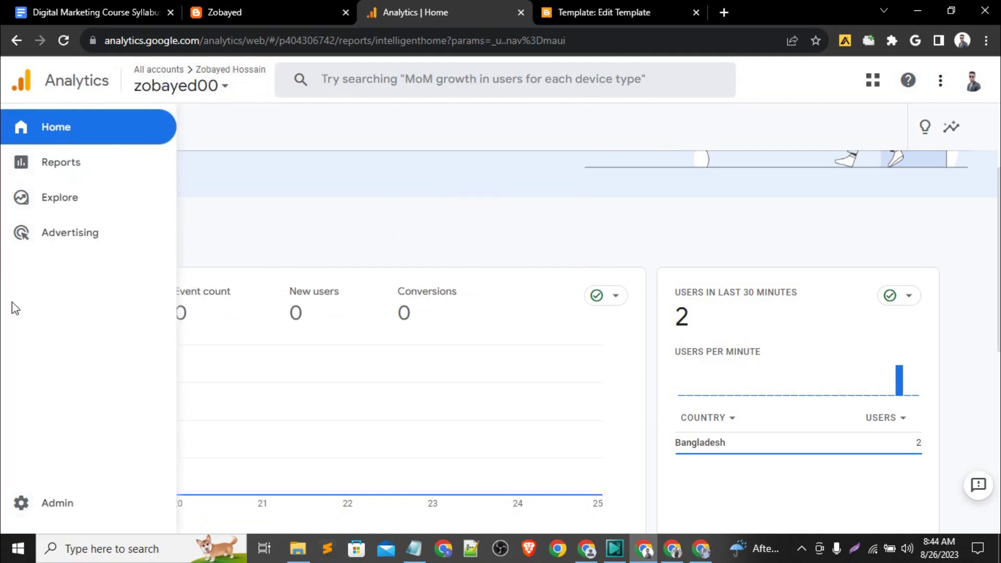
pyautogui.click(51, 504)
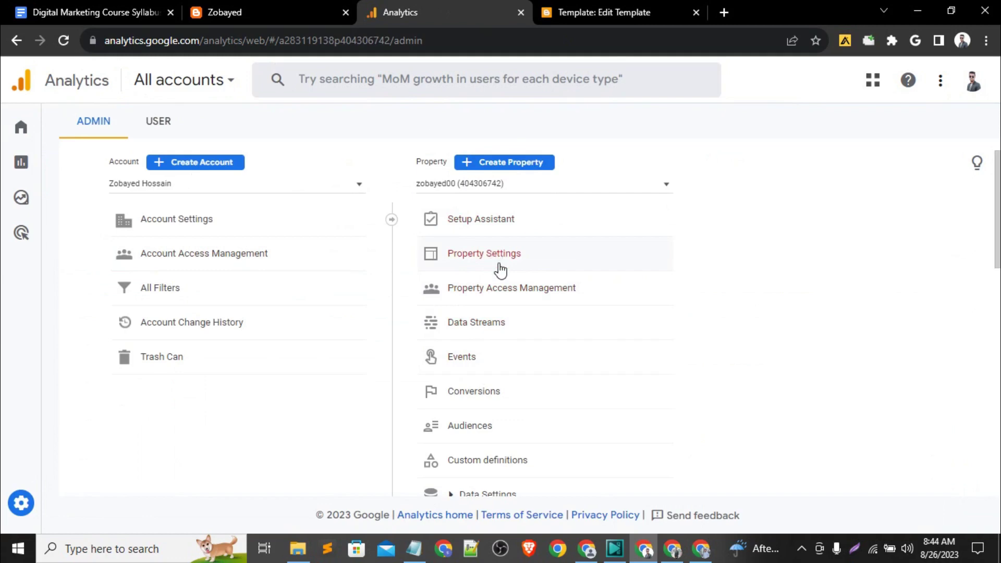
pyautogui.click(485, 253)
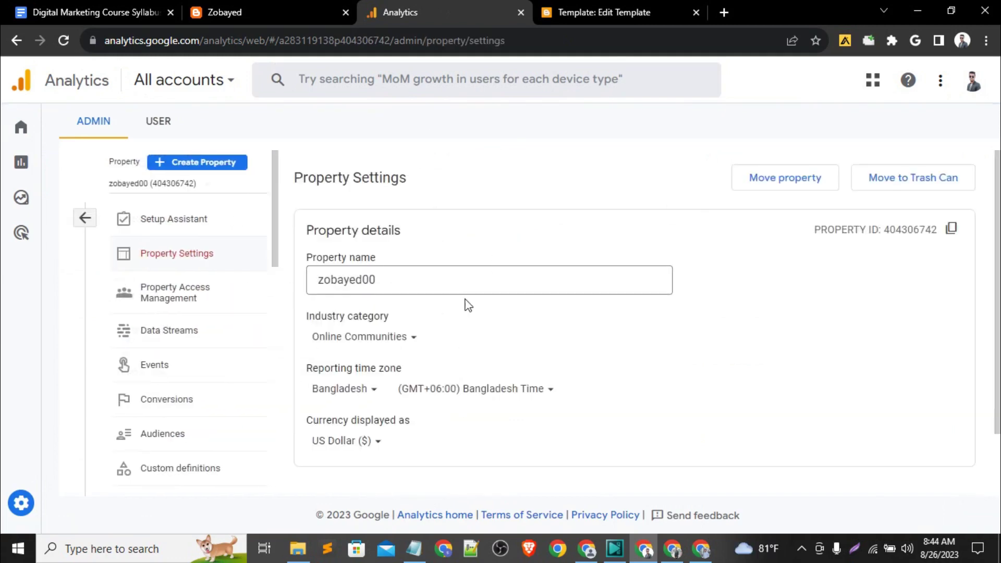
pyautogui.scroll(-1, 466, 304)
pyautogui.scroll(1, 833, 308)
pyautogui.click(957, 187)
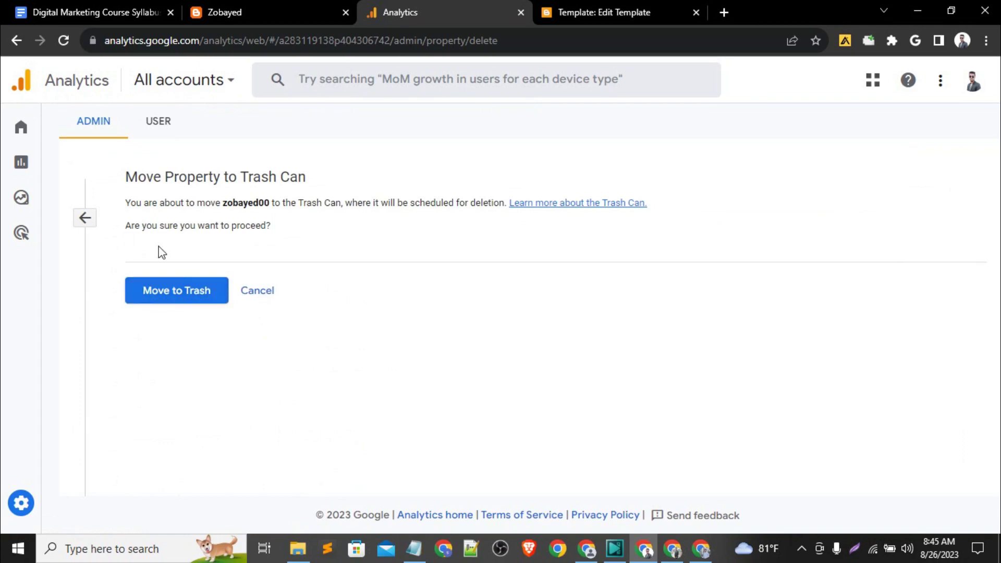
pyautogui.click(84, 220)
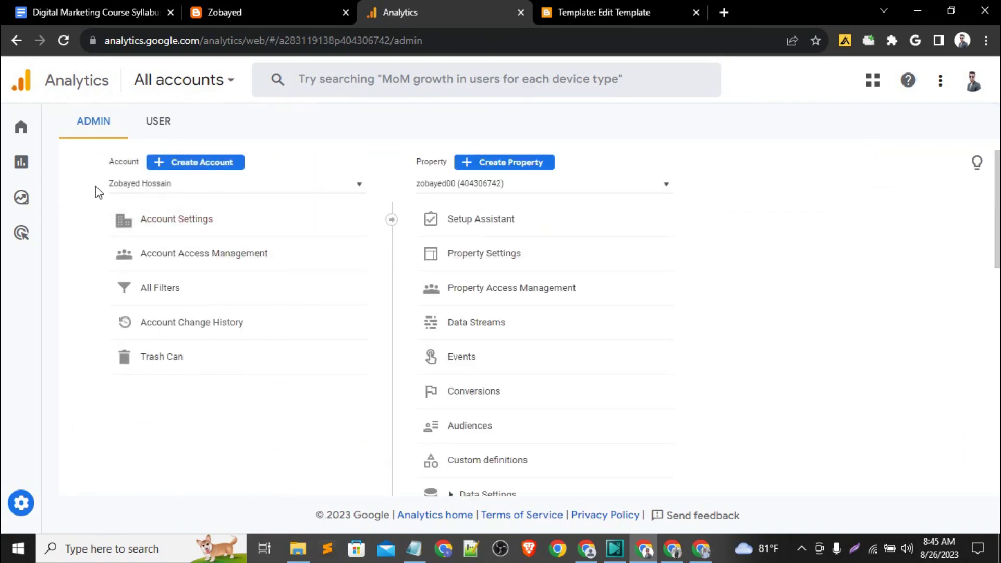
# Go back to the Home page and check the seven-day users chart and the users in last 30 minutes card.
pyautogui.moveTo(21, 144)
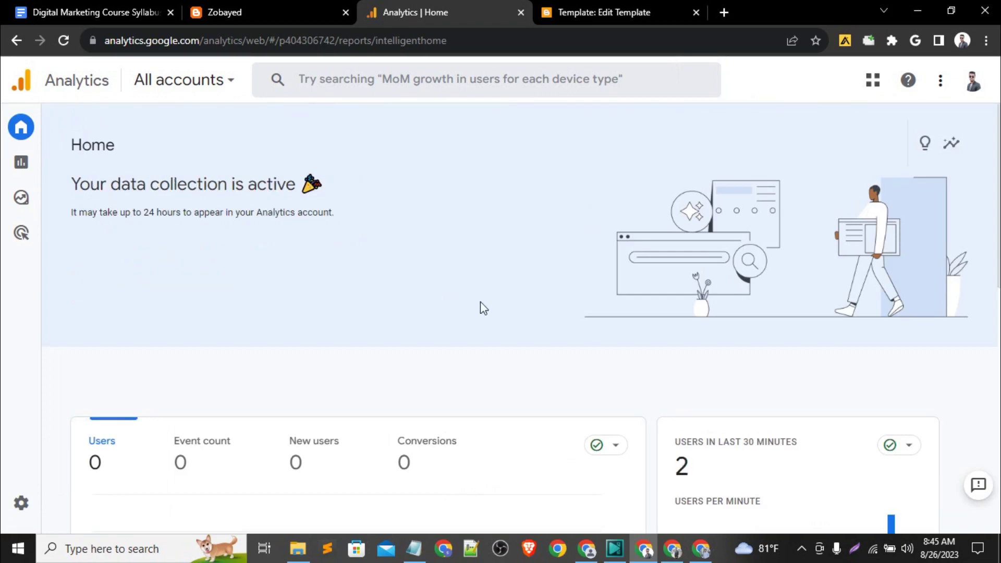
pyautogui.scroll(-5, 692, 382)
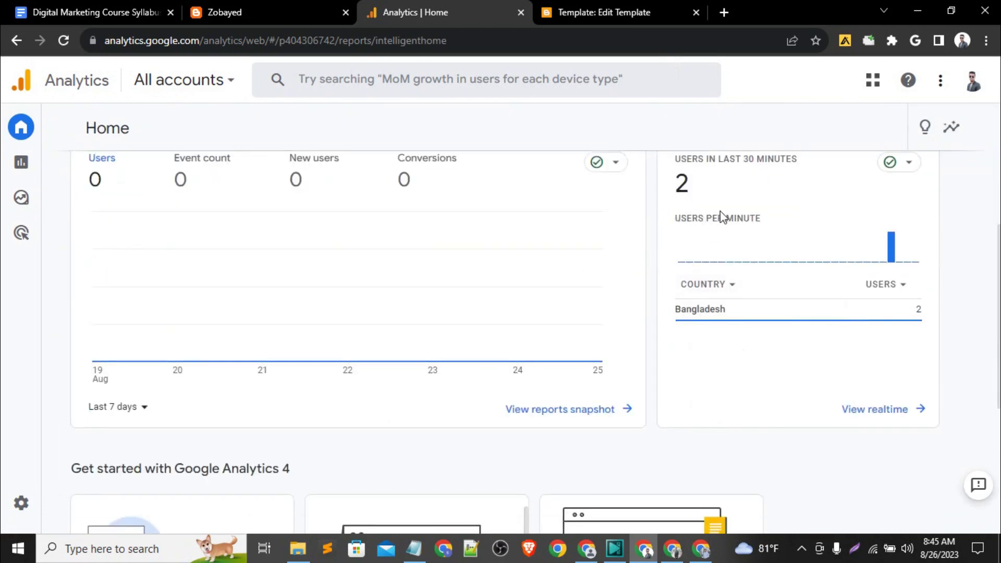
pyautogui.scroll(2, 721, 215)
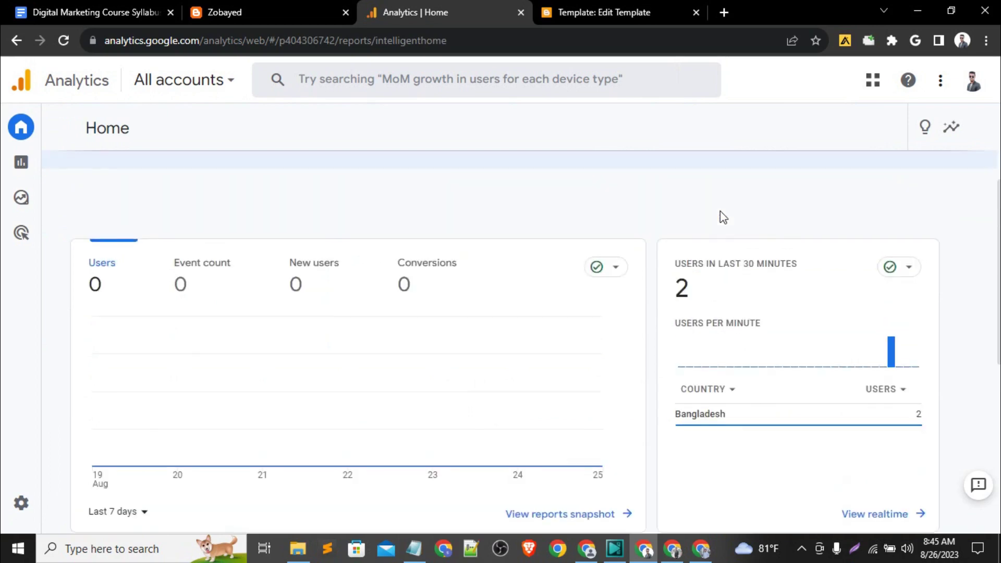